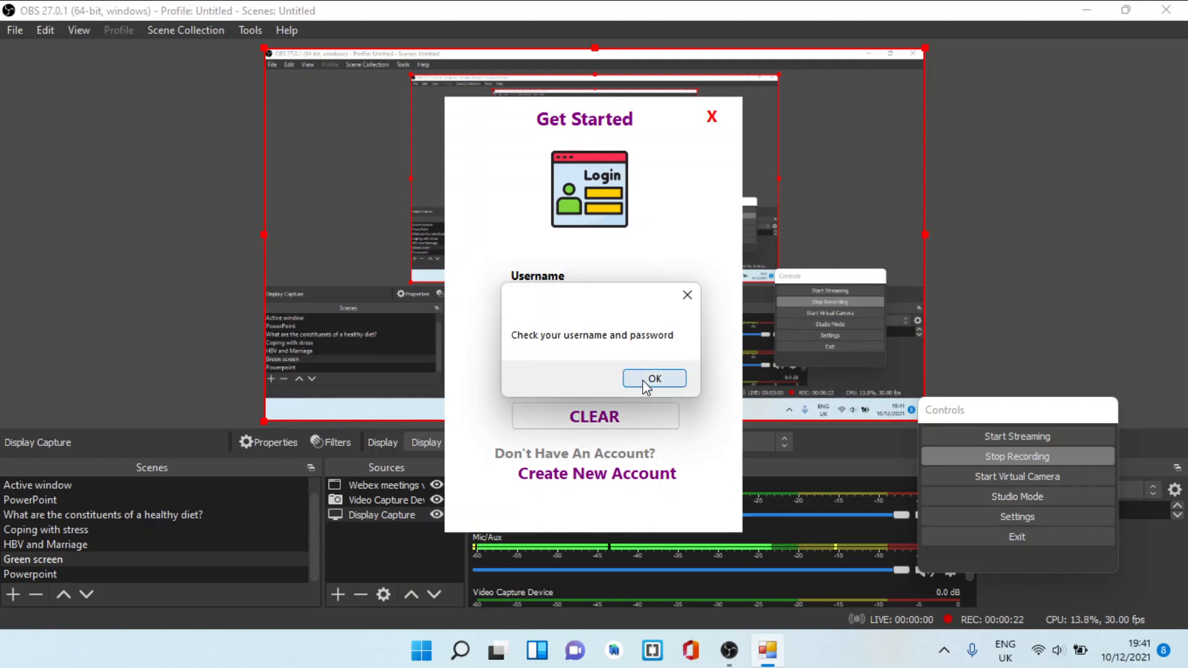
Dismiss the login error, then fill in a sample username and password and clear the login form
{"action": "left_click", "coordinate": [654, 385]}
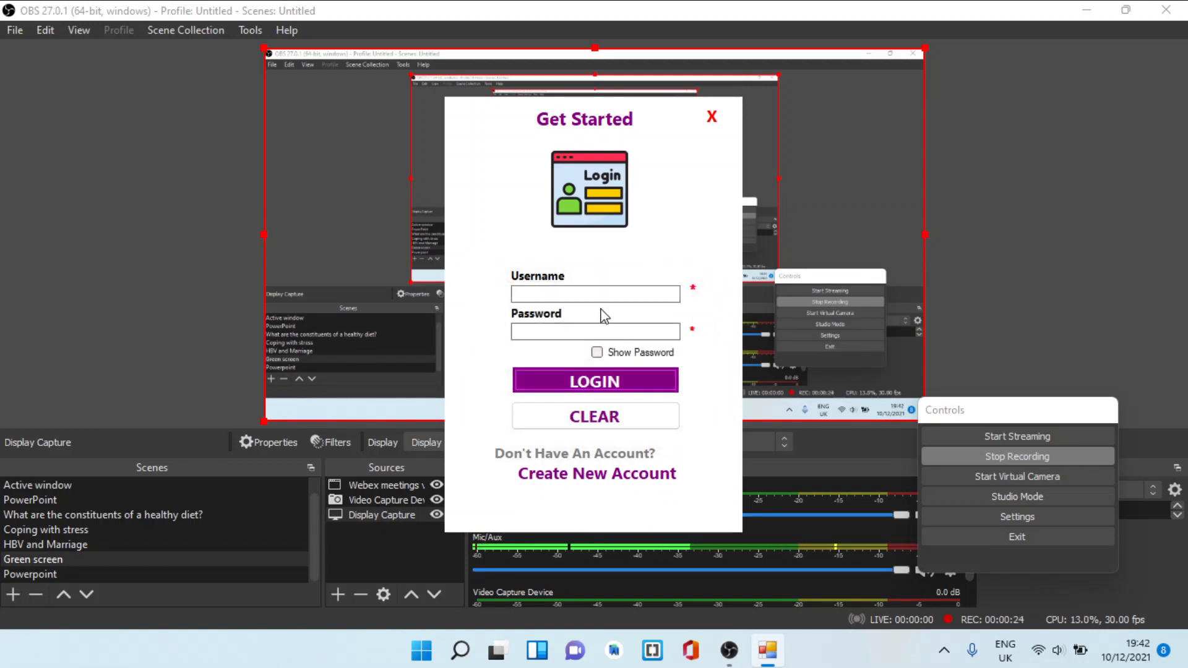
{"action": "left_click", "coordinate": [591, 292]}
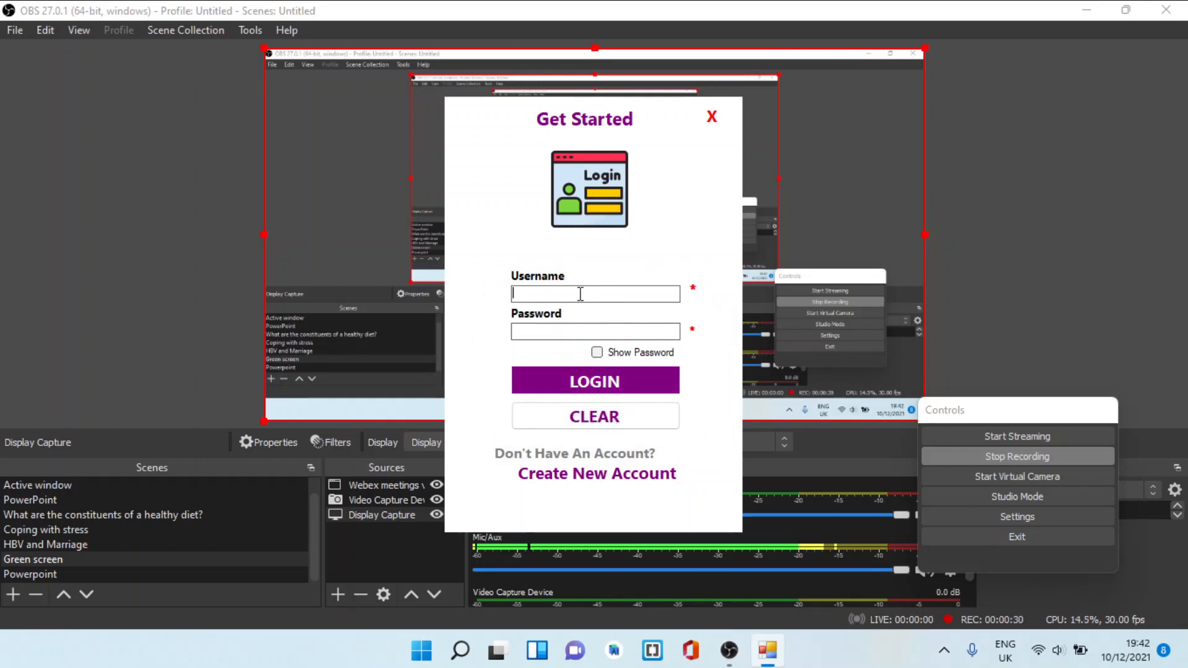
{"action": "type", "text": "nppa"}
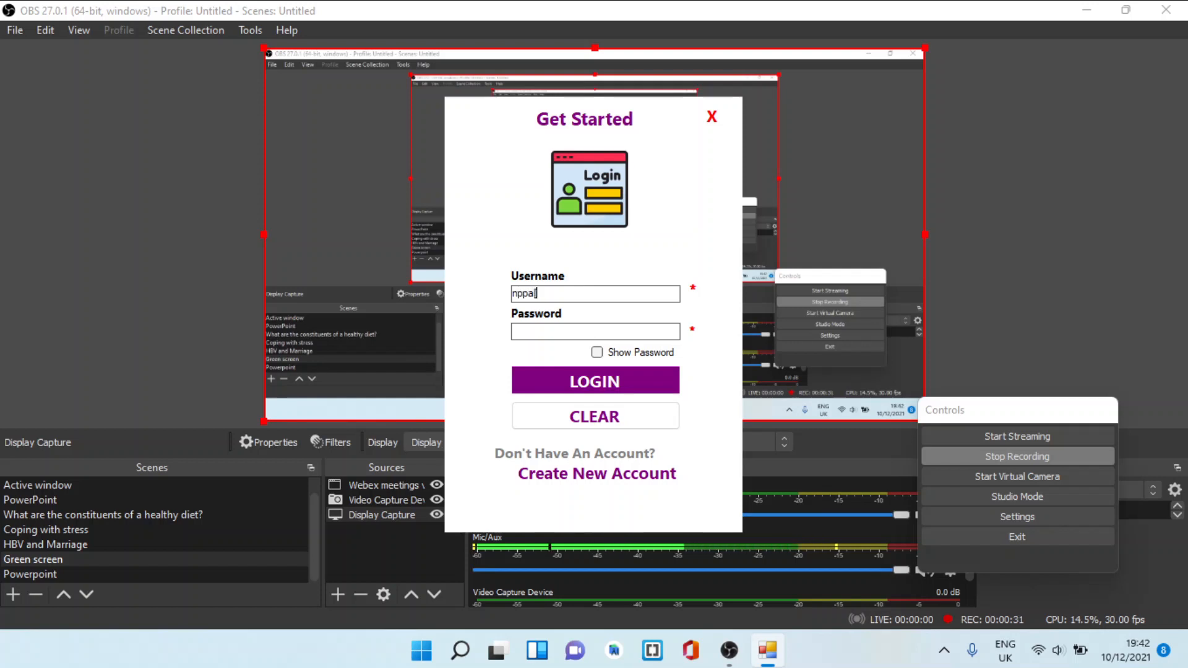
{"action": "left_click", "coordinate": [590, 328]}
{"action": "type", "text": "**"}
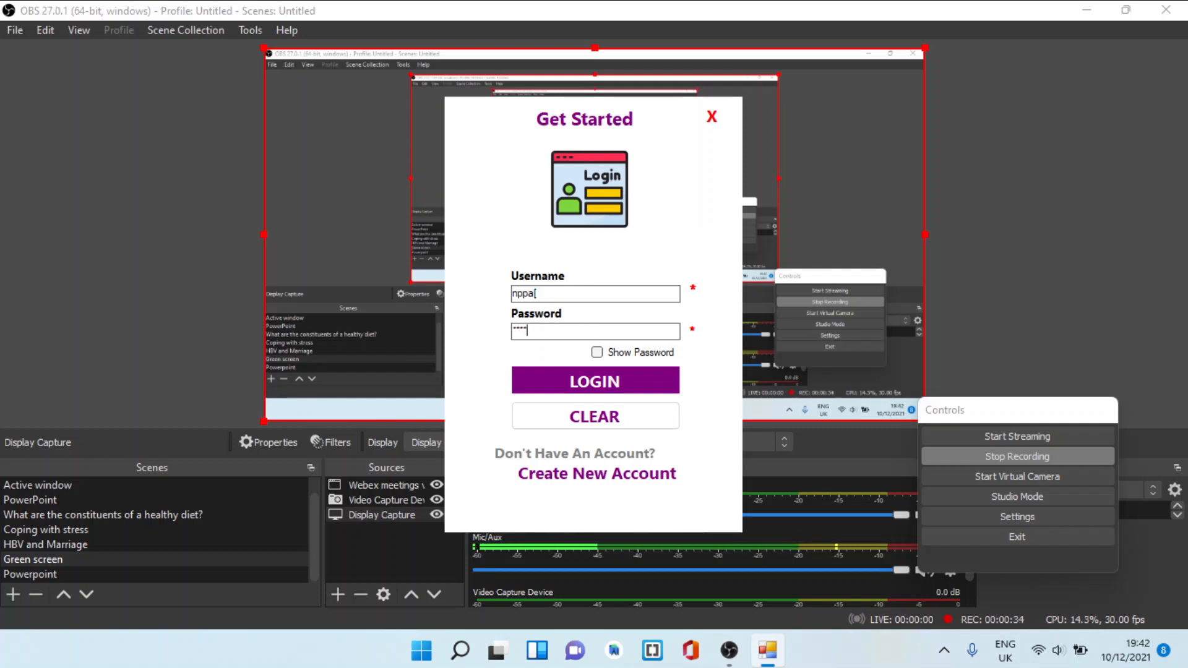
{"action": "left_click", "coordinate": [609, 417]}
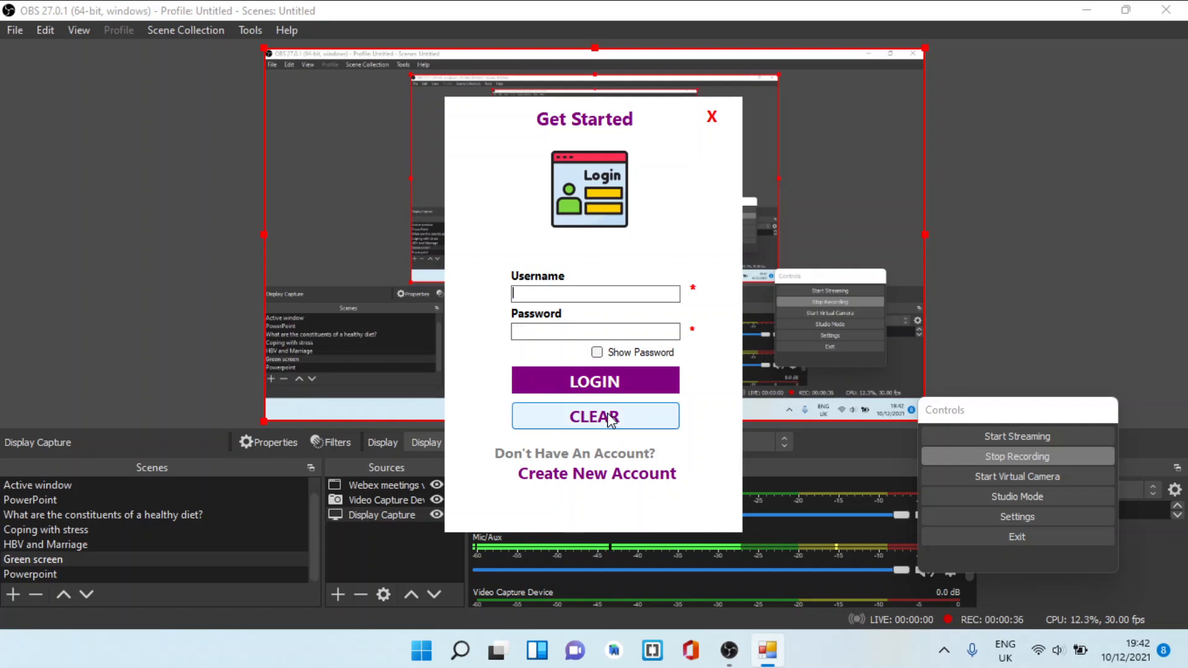
Enter sample login credentials again, reveal and re-hide the password, and clear the form
{"action": "type", "text": "n"}
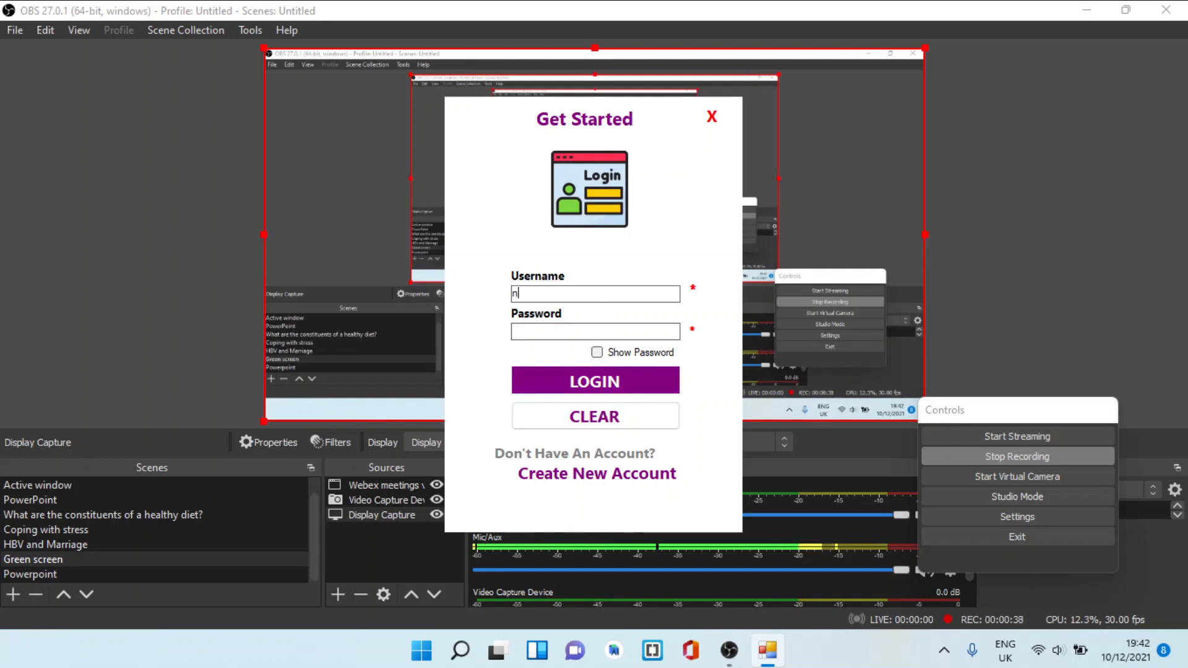
{"action": "type", "text": "ppa"}
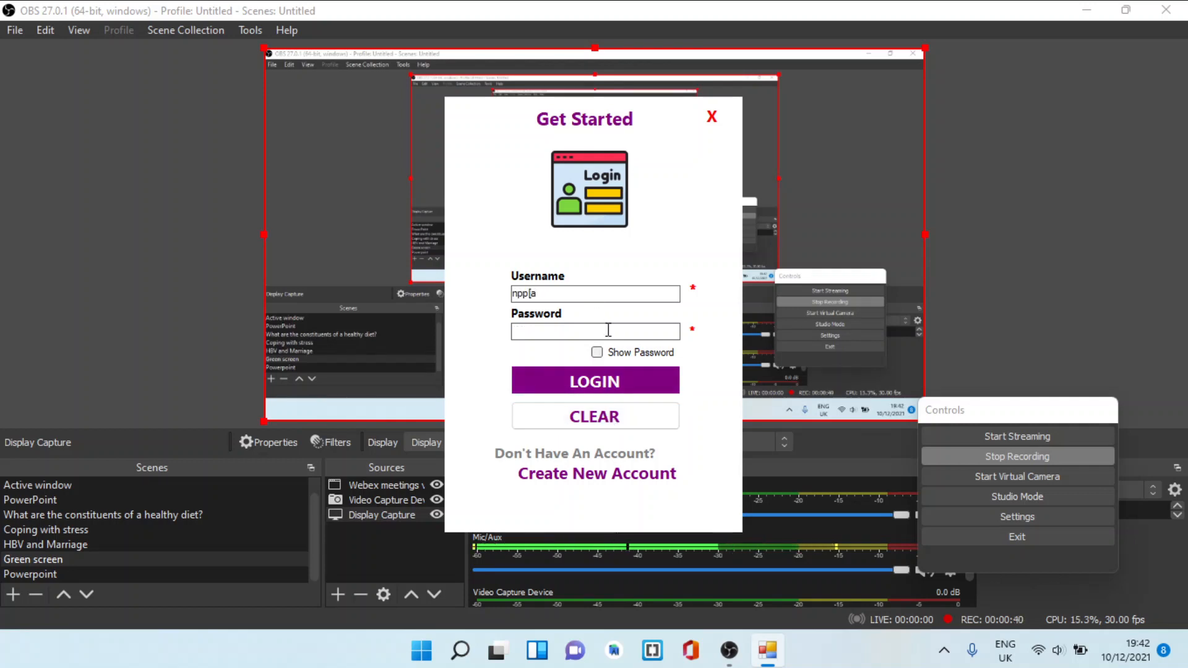
{"action": "left_click", "coordinate": [608, 330]}
{"action": "type", "text": "******"}
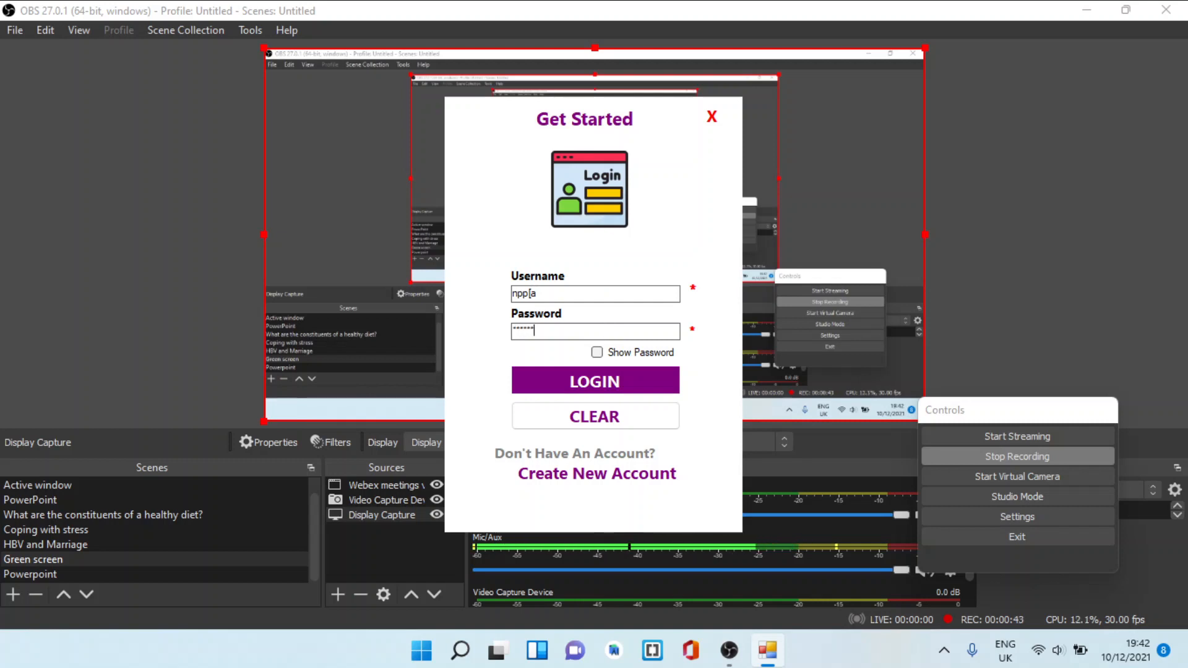
{"action": "left_click", "coordinate": [598, 353]}
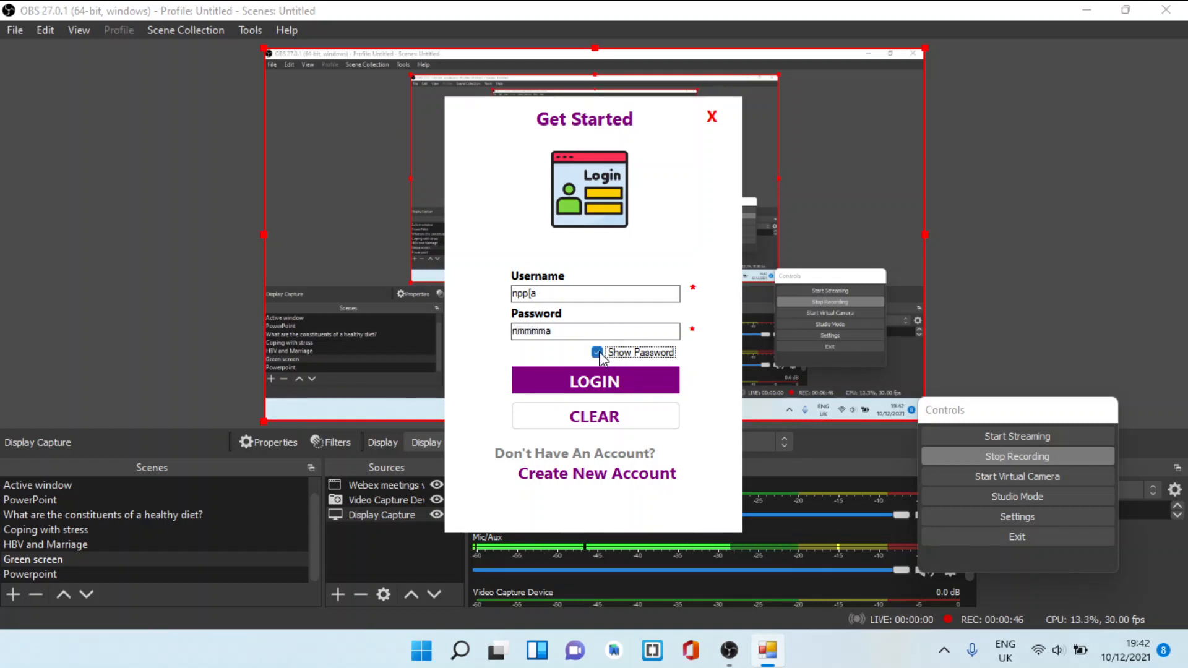
{"action": "left_click", "coordinate": [598, 353]}
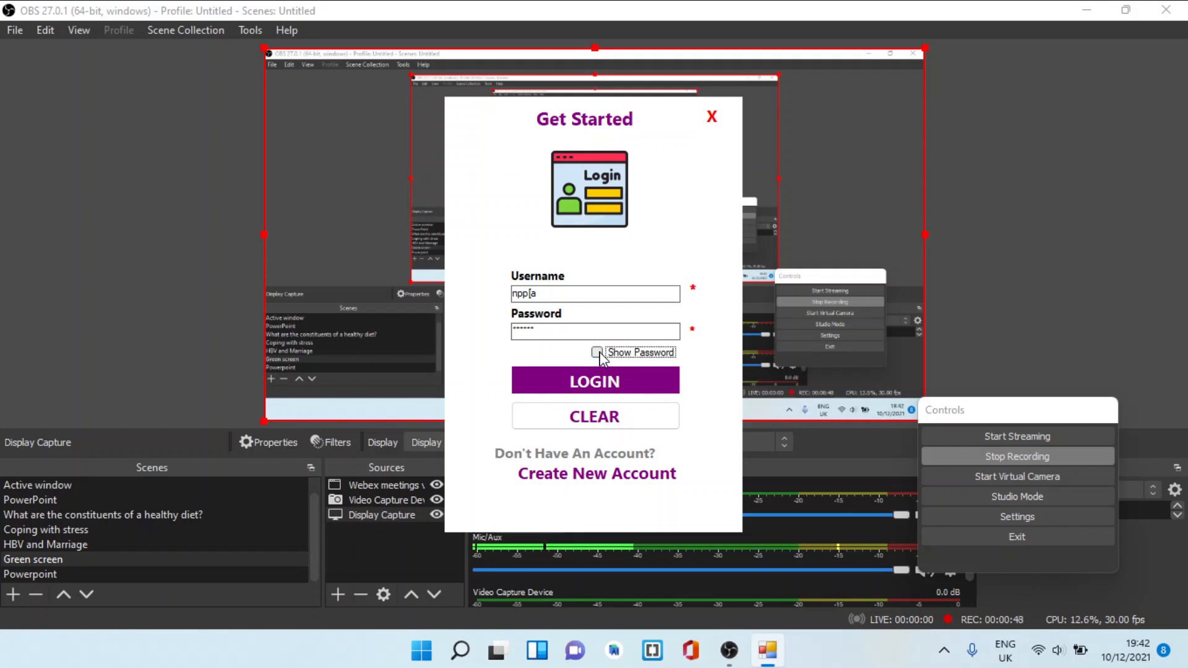
{"action": "left_click", "coordinate": [600, 420]}
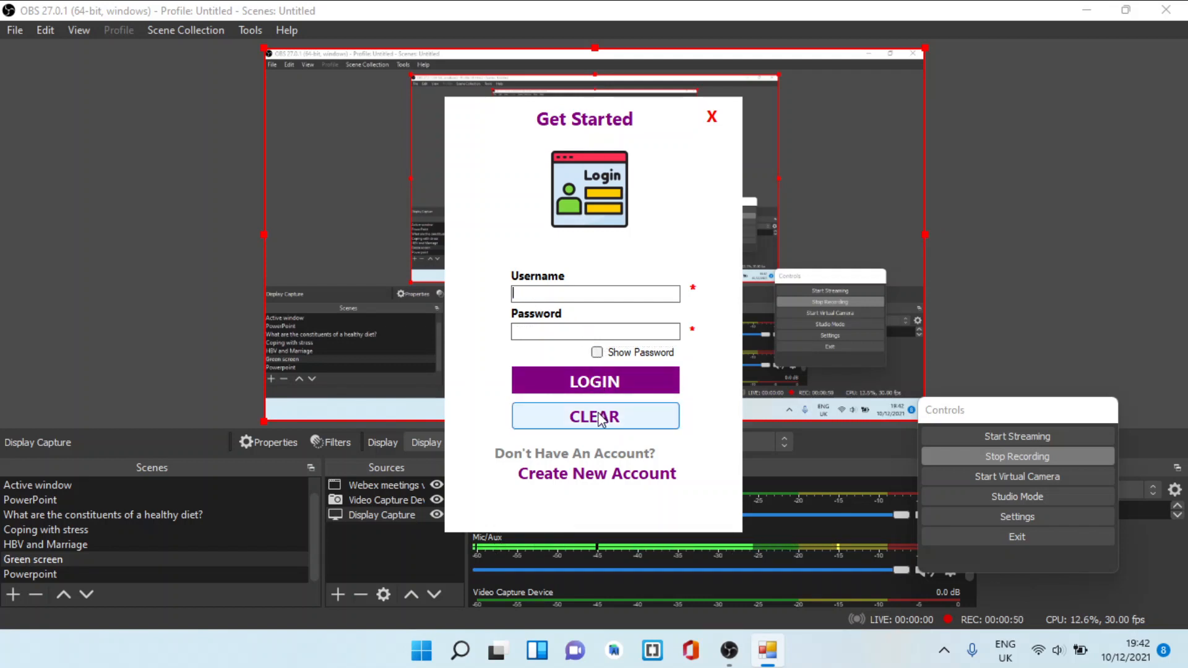
Open the new account registration form and enter Admin as the username
{"action": "left_click", "coordinate": [593, 475]}
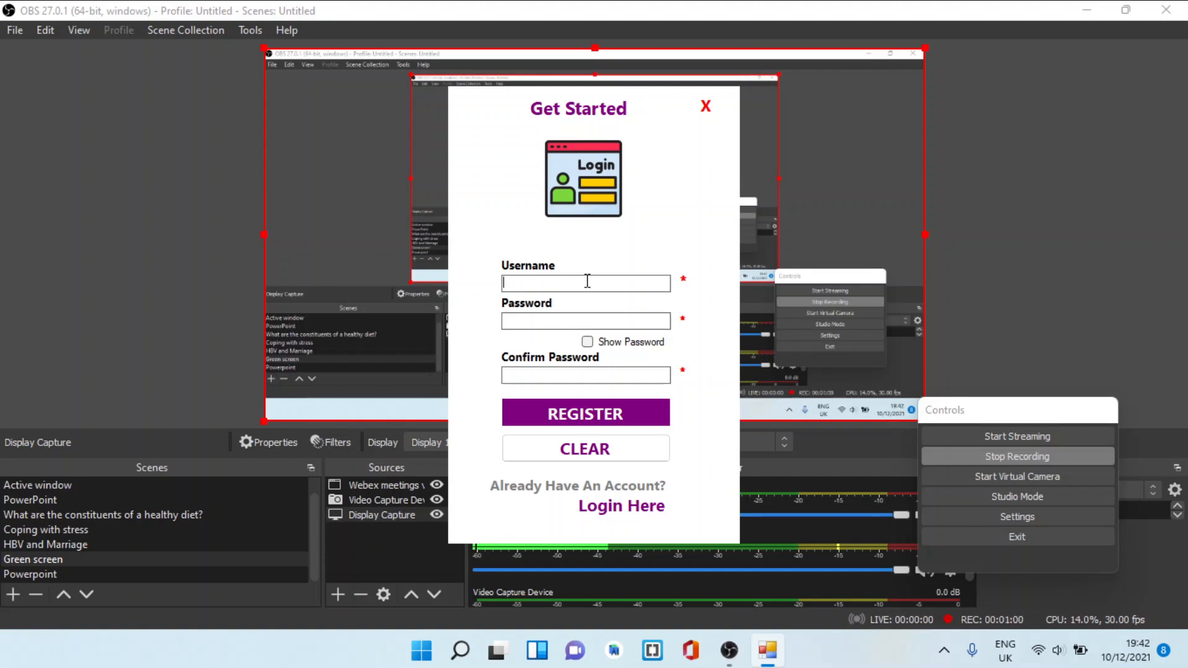
{"action": "type", "text": "A"}
{"action": "type", "text": "d"}
{"action": "key", "text": "BackSpace"}
{"action": "type", "text": "dmin"}
{"action": "key", "text": "Tab"}
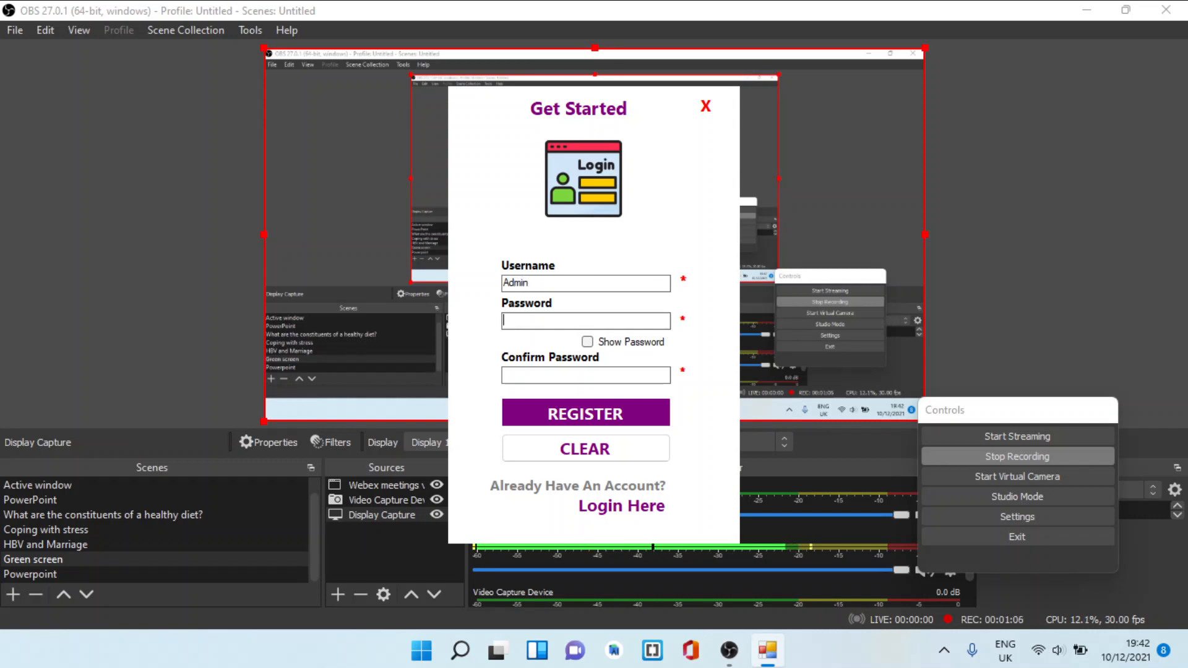
Enter the account password and its confirmation, and try to register the account
{"action": "type", "text": "****"}
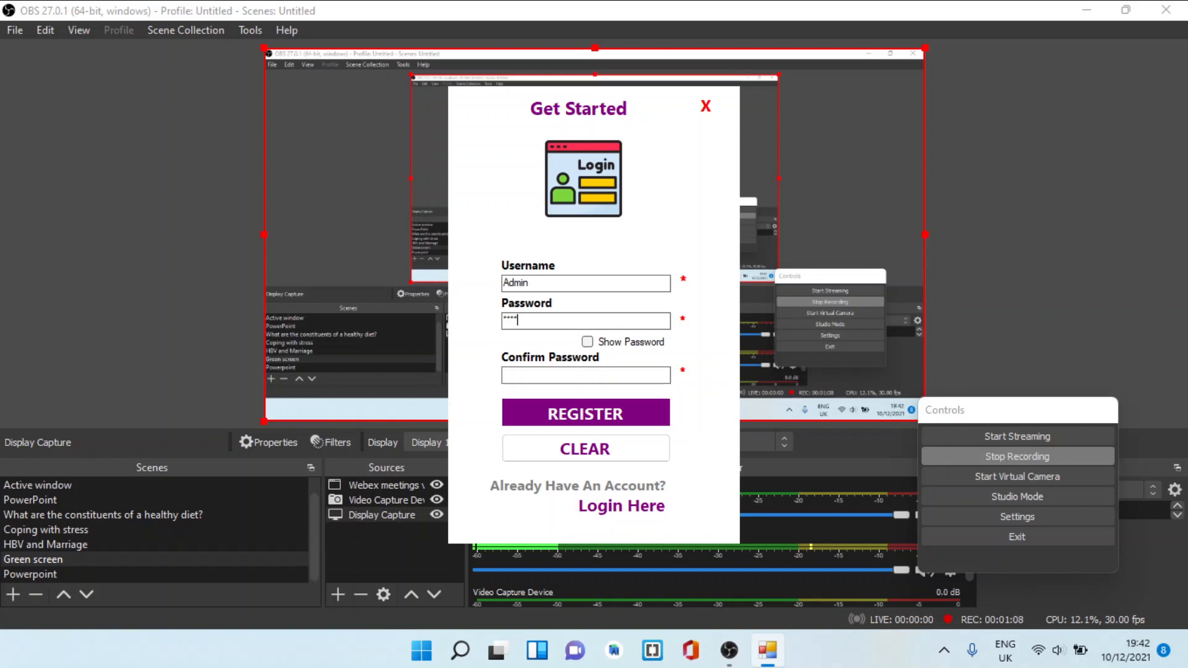
{"action": "left_click", "coordinate": [592, 372]}
{"action": "type", "text": "****"}
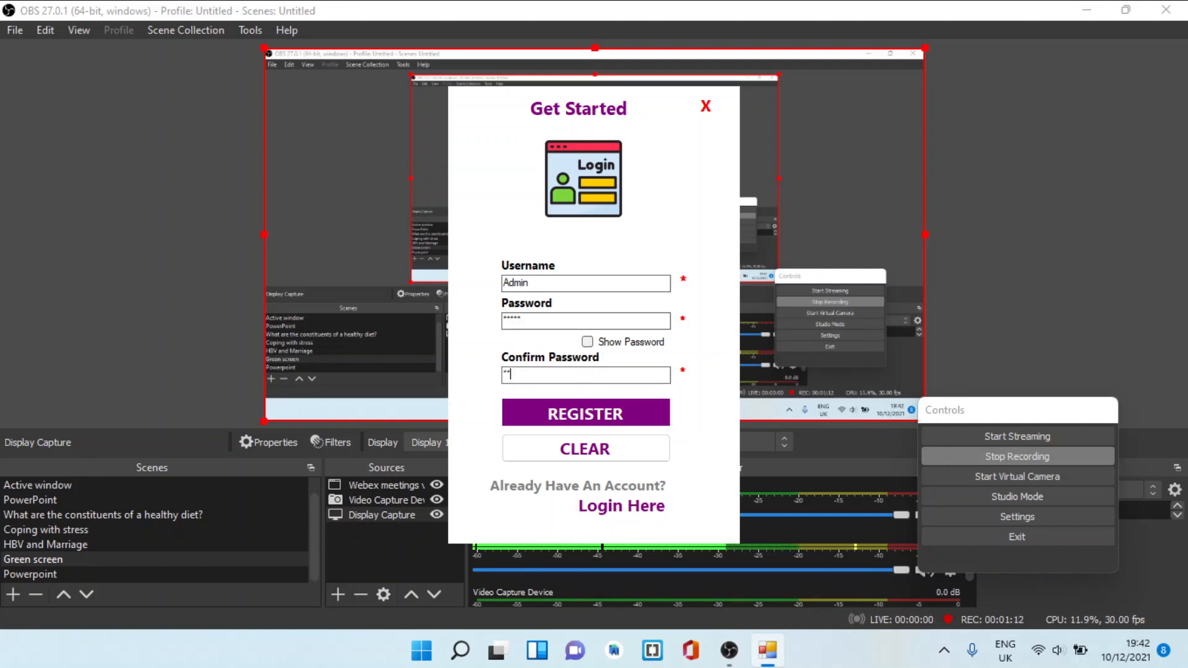
{"action": "left_click", "coordinate": [609, 415]}
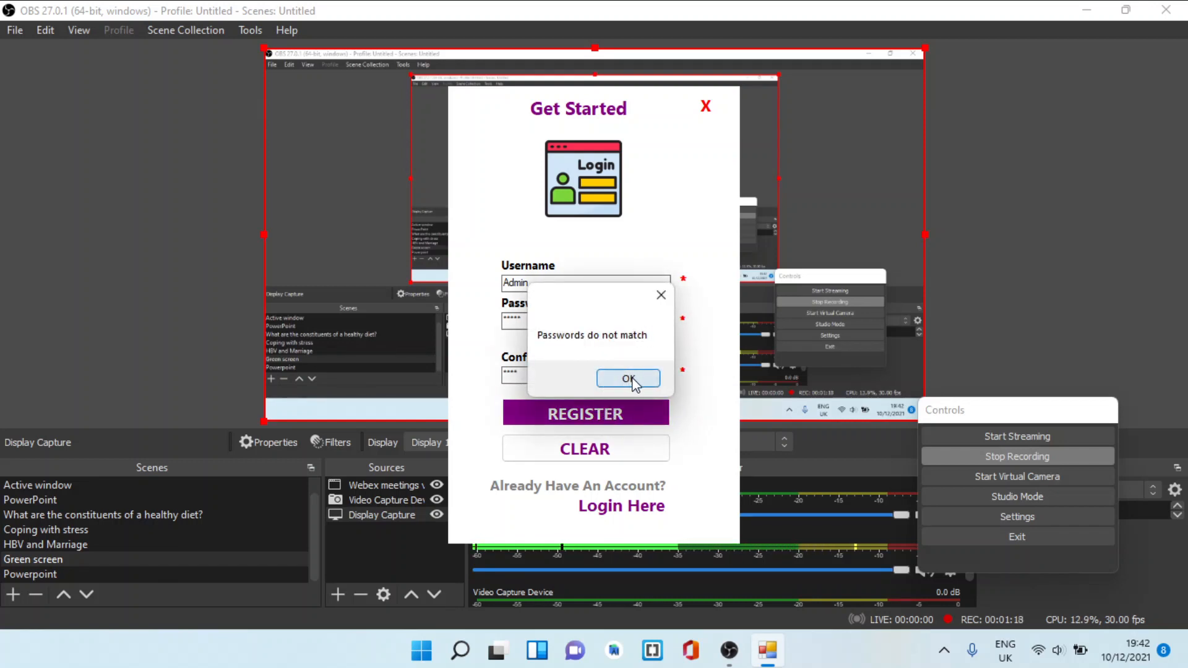
{"action": "left_click", "coordinate": [628, 379]}
Complete the confirmation password so it matches the account password, and register the new user
{"action": "left_click", "coordinate": [535, 373]}
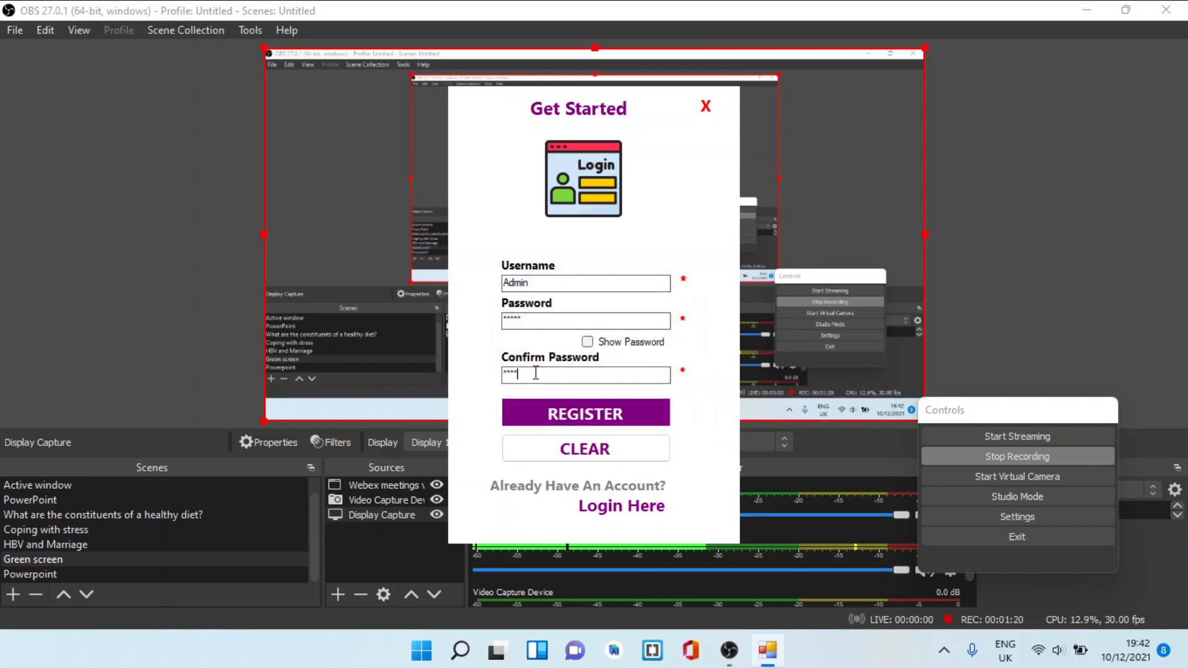
{"action": "type", "text": "n"}
{"action": "left_click", "coordinate": [591, 418]}
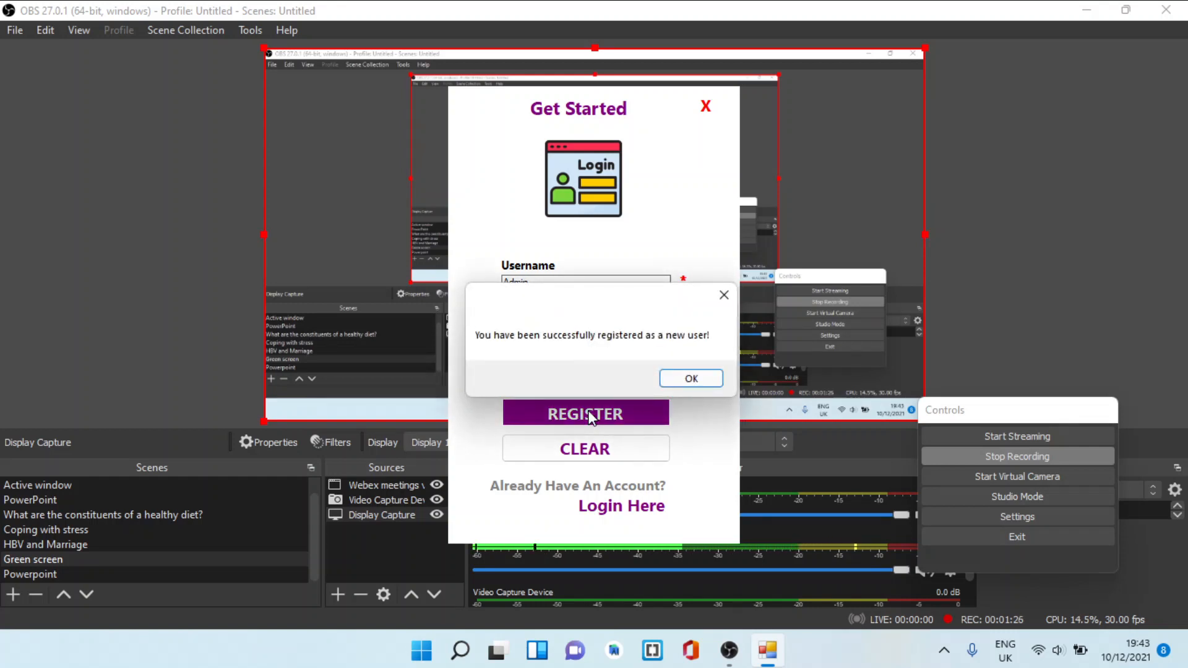
{"action": "left_click", "coordinate": [690, 380]}
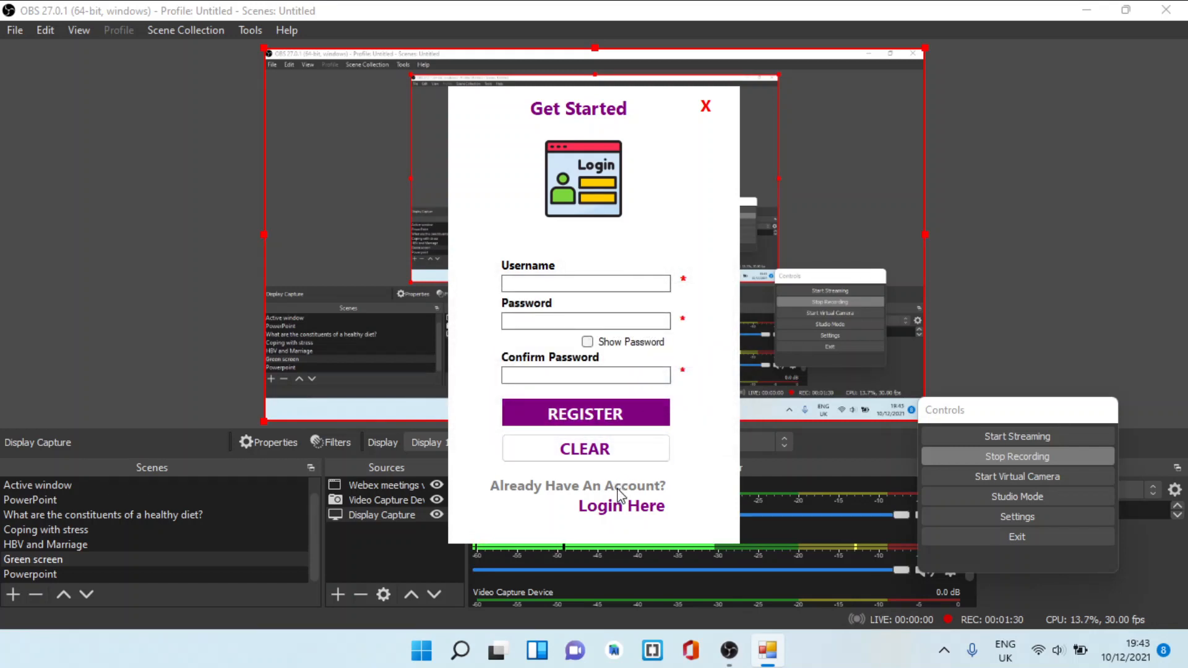
Return to the login form and log in as Admin with the account password
{"action": "left_click", "coordinate": [619, 505]}
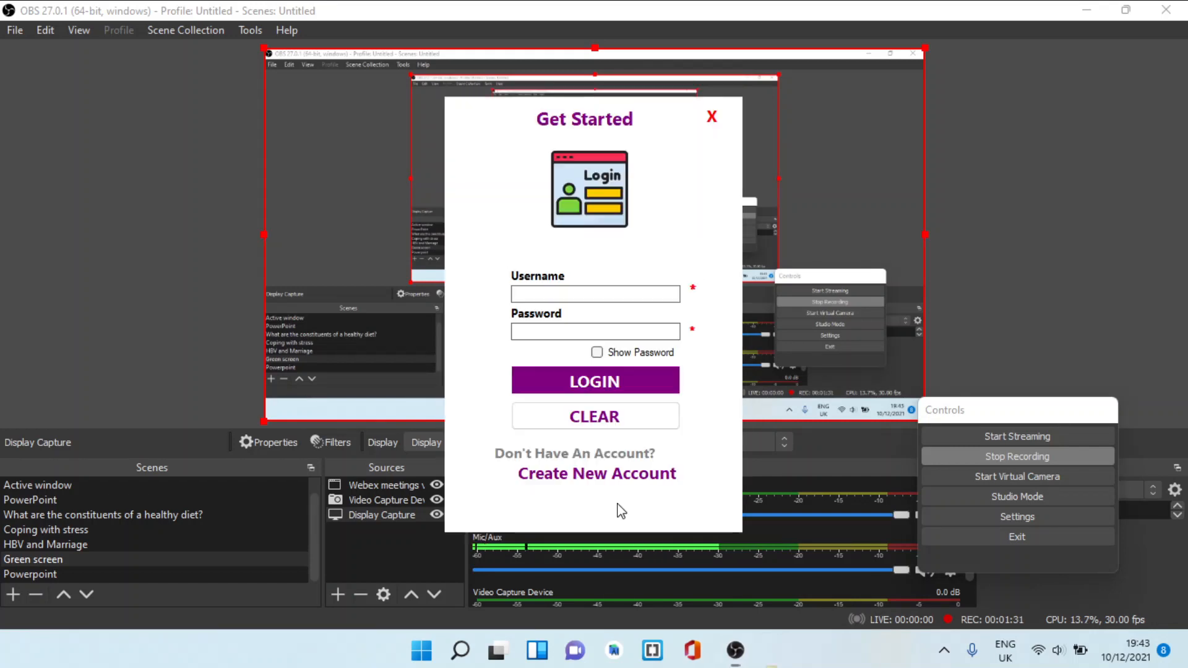
{"action": "left_click", "coordinate": [589, 293]}
{"action": "type", "text": "A"}
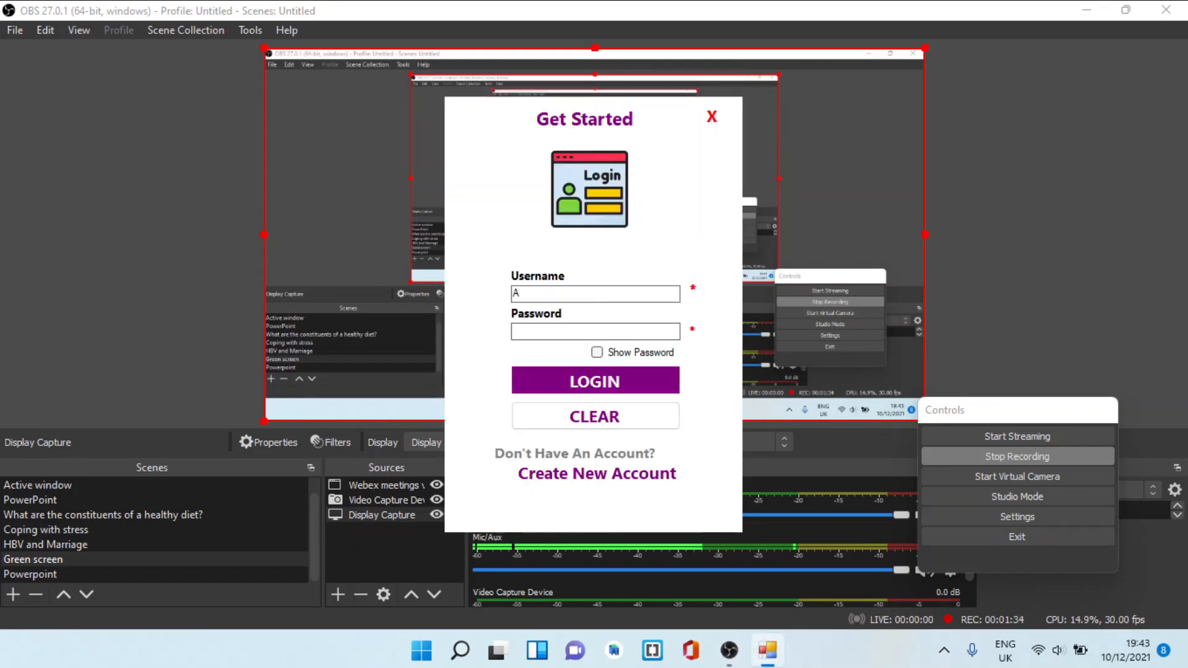
{"action": "type", "text": "dmin"}
{"action": "key", "text": "Tab"}
{"action": "type", "text": "***"}
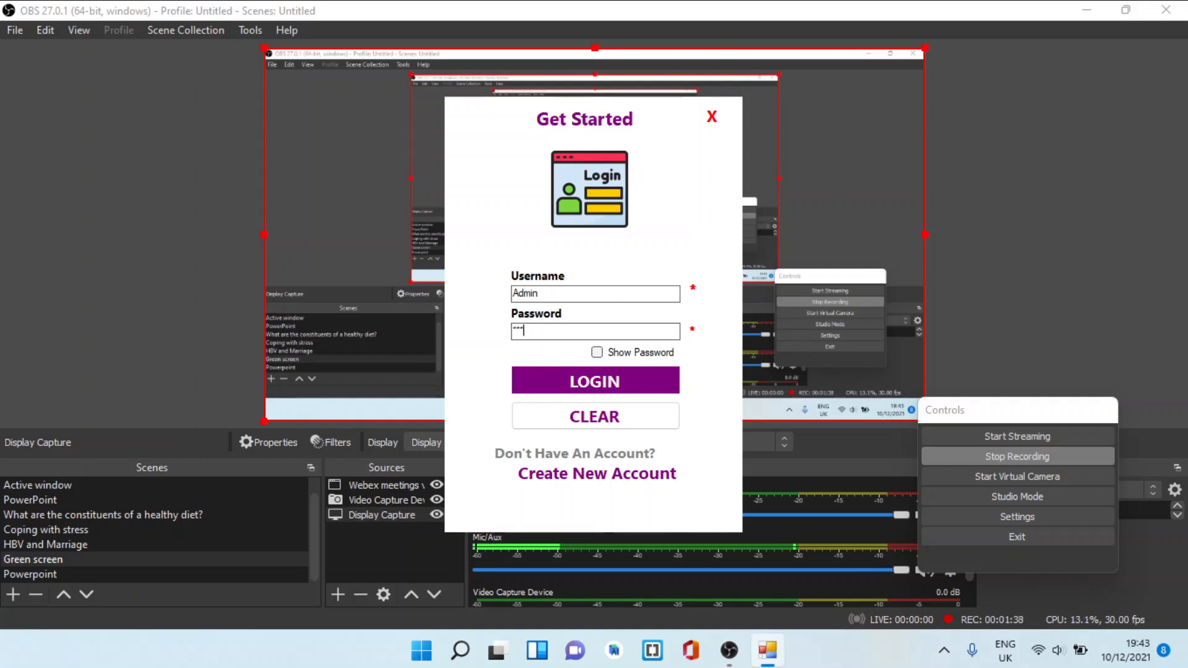
{"action": "type", "text": "**"}
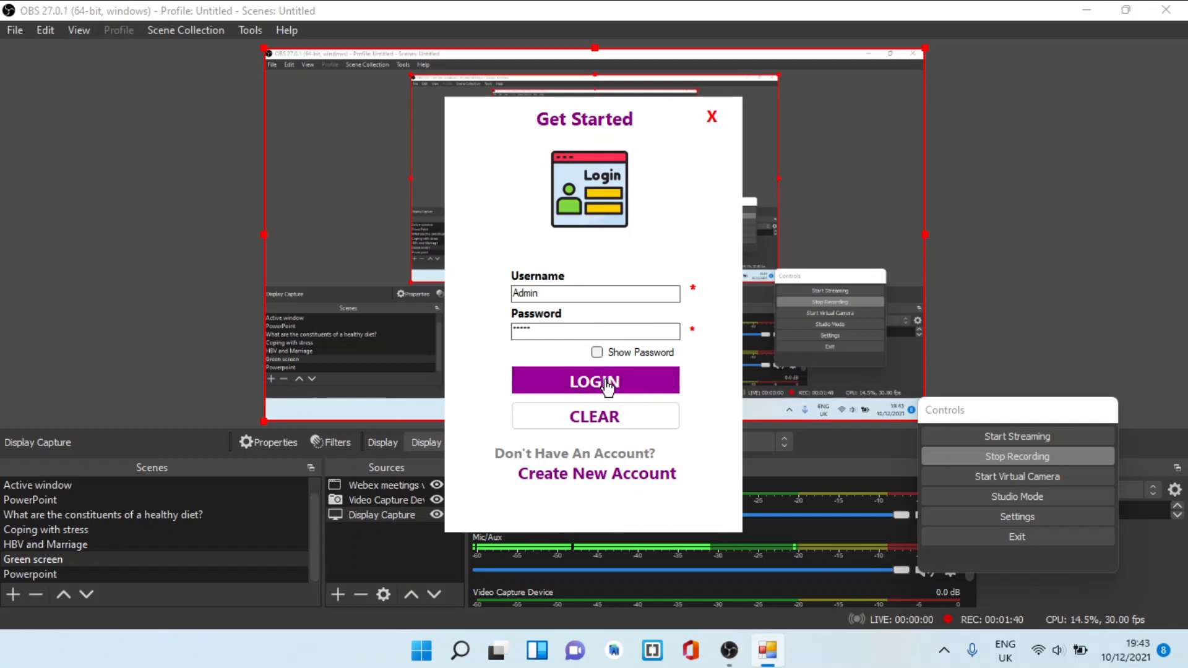
{"action": "left_click", "coordinate": [607, 385]}
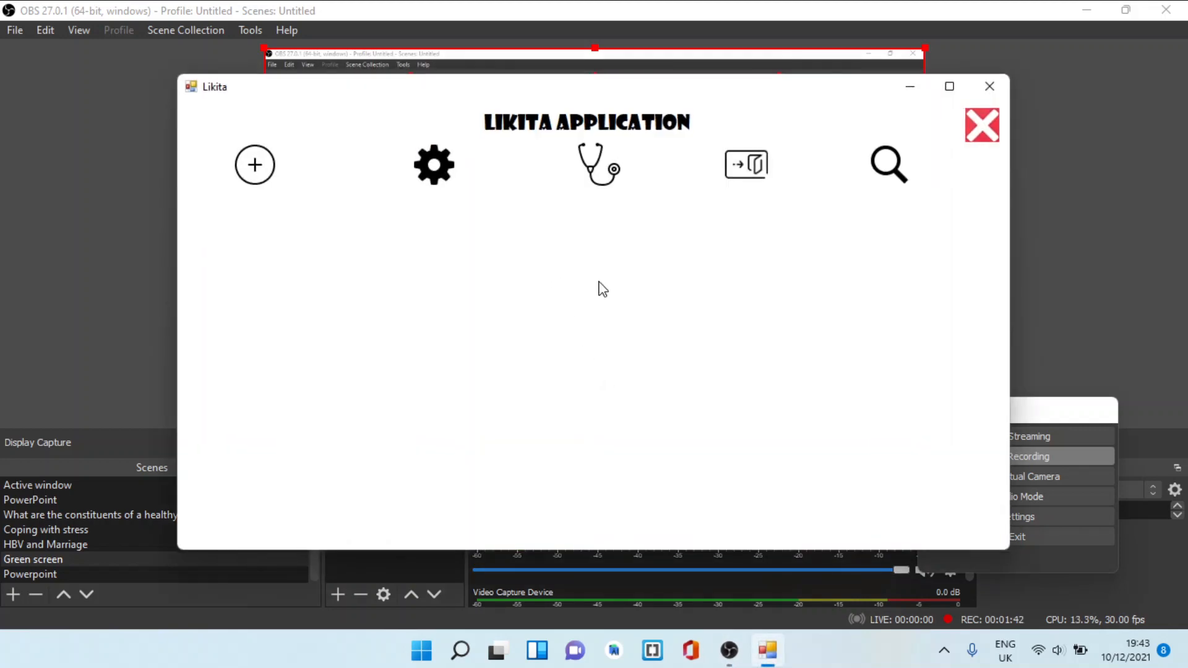
Start a new patient record with the patient's ID and name, and set the gender to Male
{"action": "left_click", "coordinate": [261, 167]}
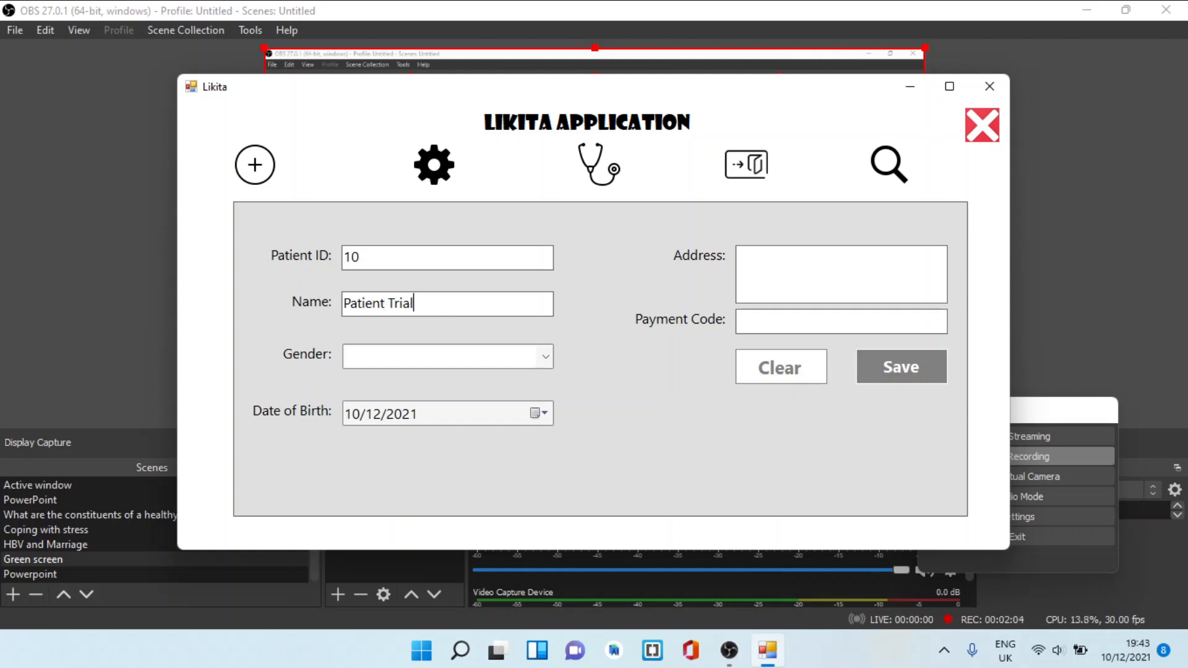
{"action": "left_click", "coordinate": [544, 357]}
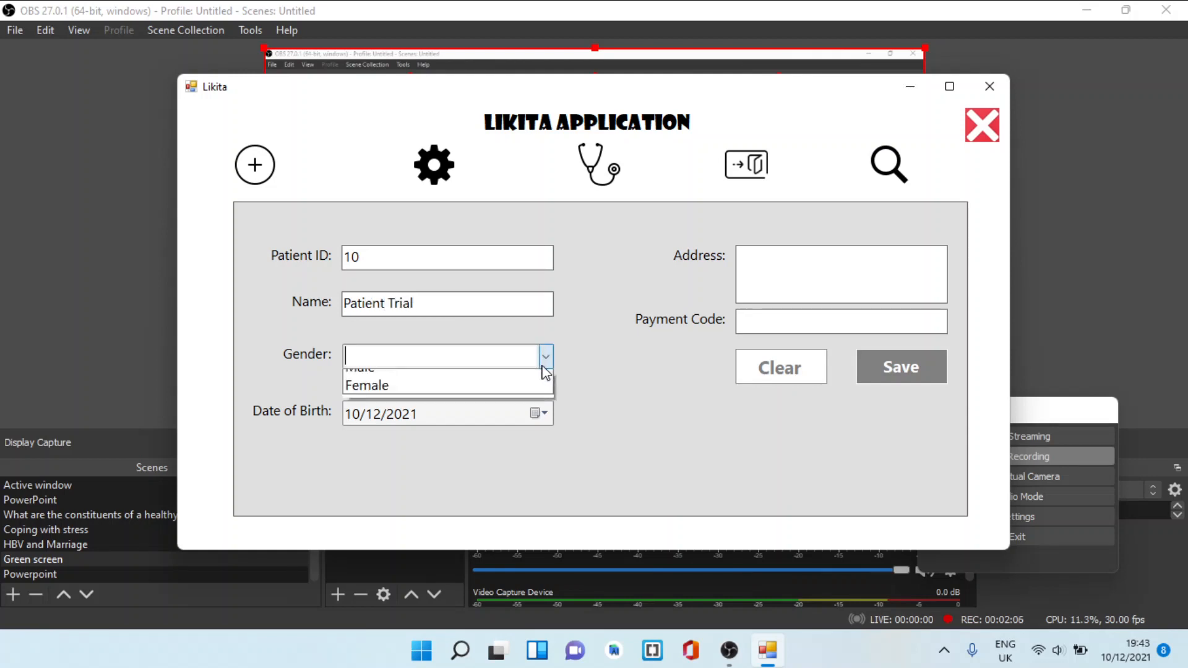
{"action": "left_click", "coordinate": [482, 380]}
Pick the patient's date of birth in the calendar by choosing decade, year, month and day
{"action": "left_click", "coordinate": [537, 413]}
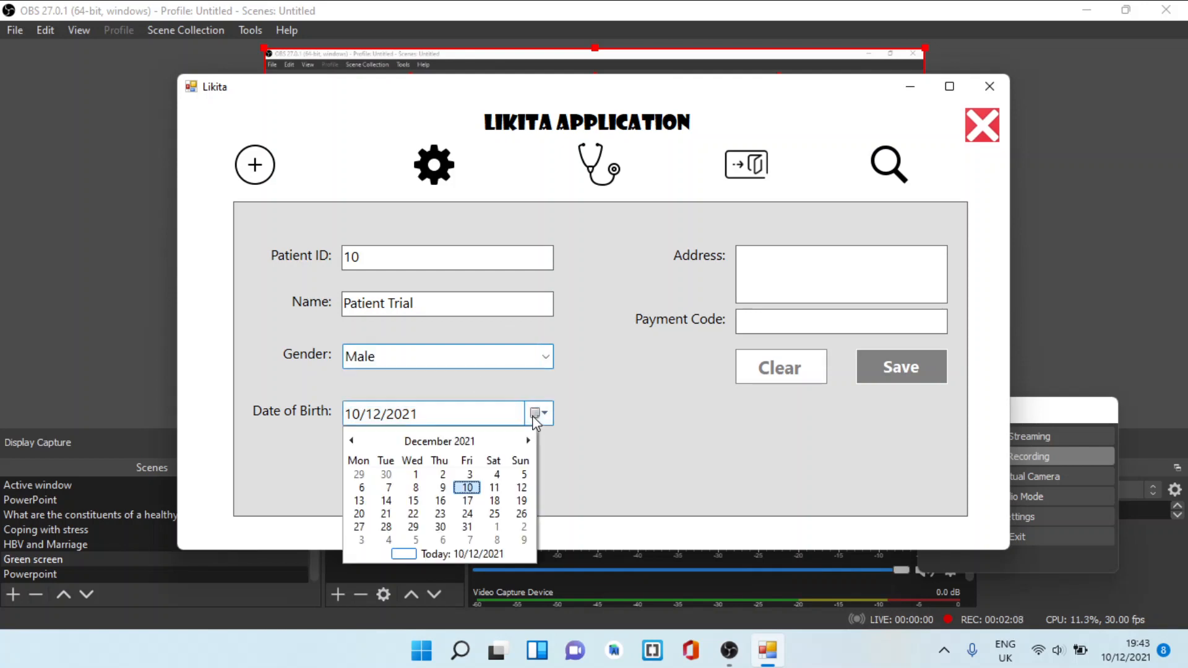
{"action": "left_click", "coordinate": [432, 447]}
{"action": "left_click", "coordinate": [433, 447]}
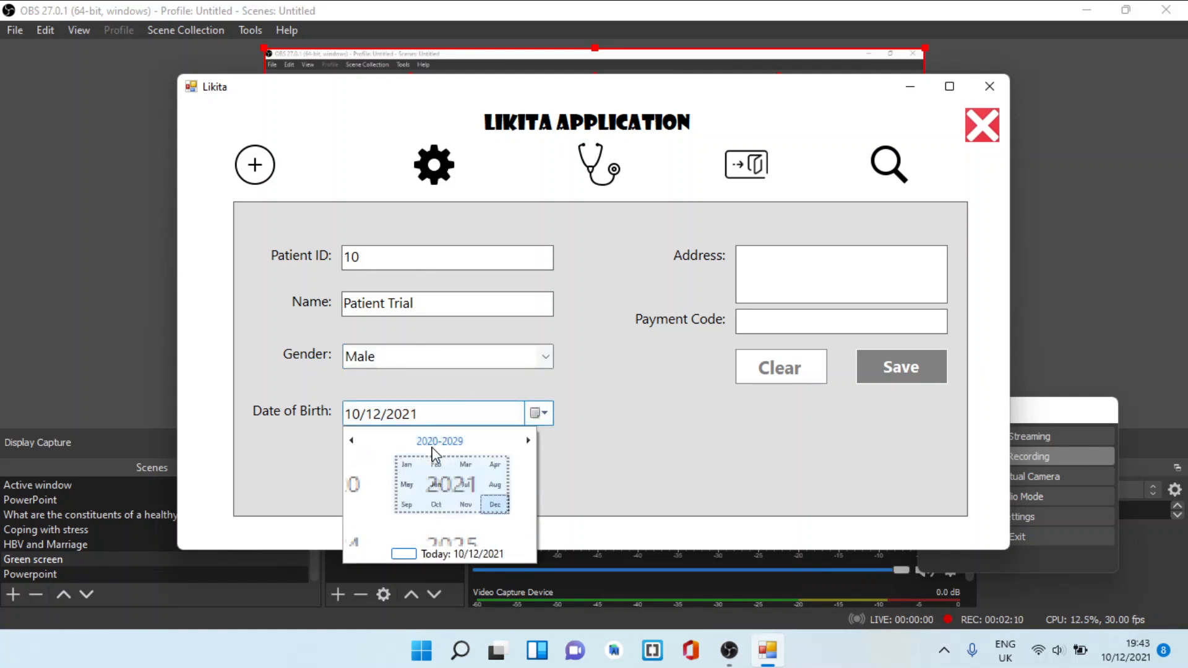
{"action": "left_click", "coordinate": [432, 447]}
{"action": "left_click", "coordinate": [414, 477]}
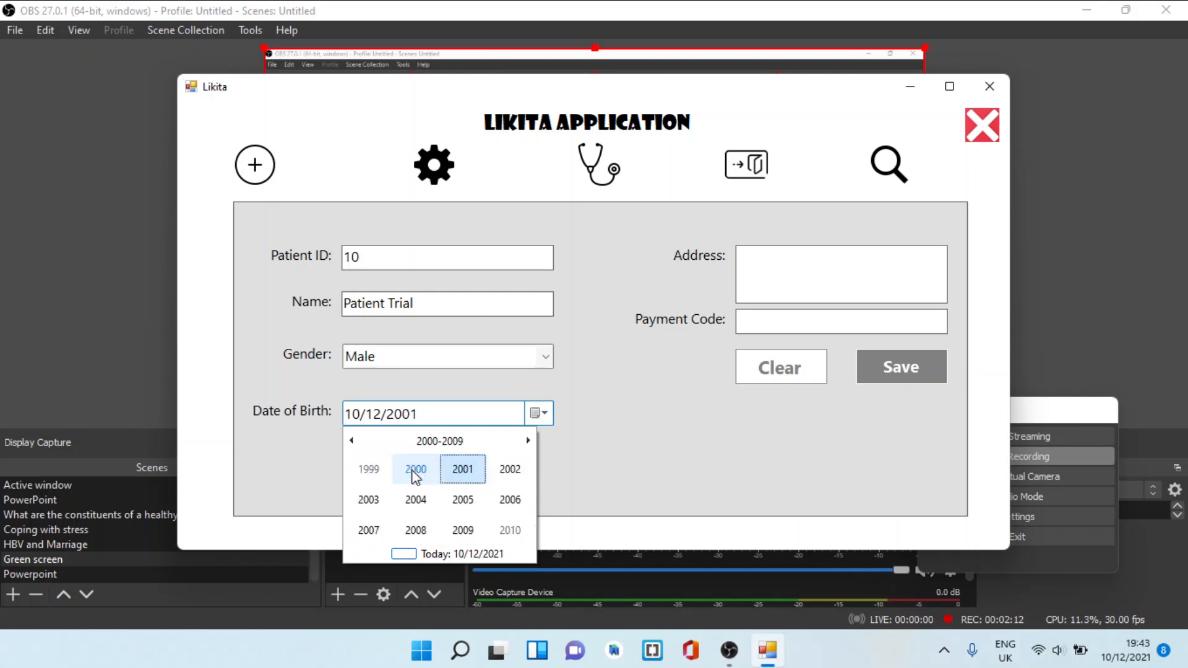
{"action": "left_click", "coordinate": [414, 471]}
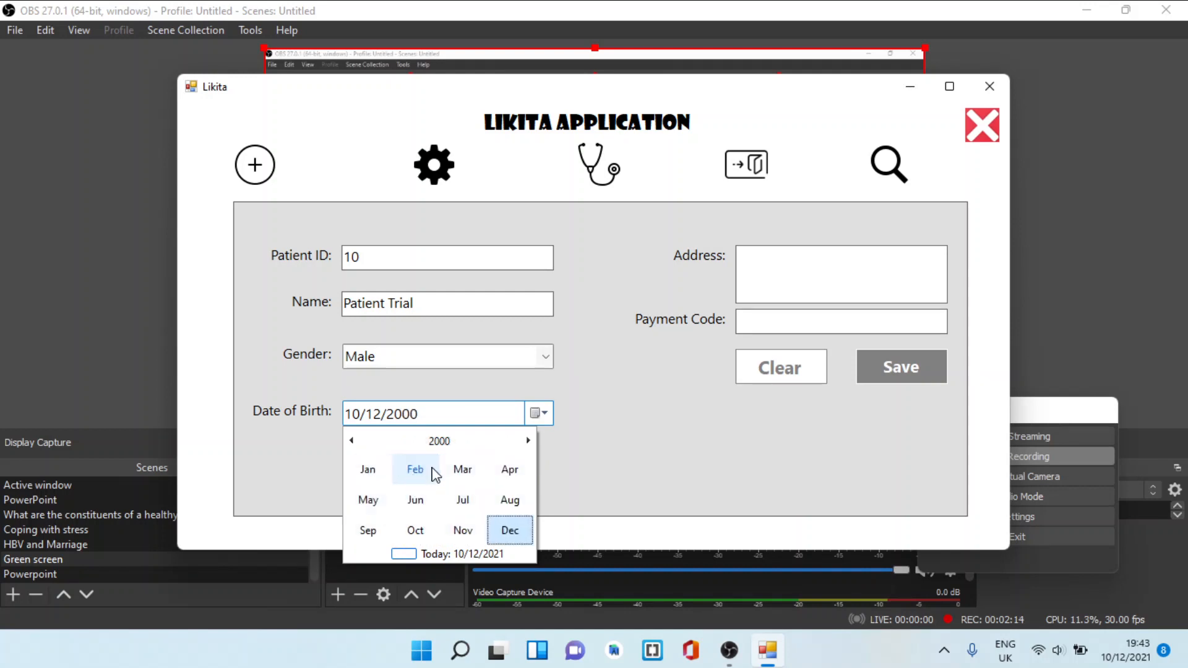
{"action": "left_click", "coordinate": [428, 475]}
{"action": "left_click", "coordinate": [424, 478]}
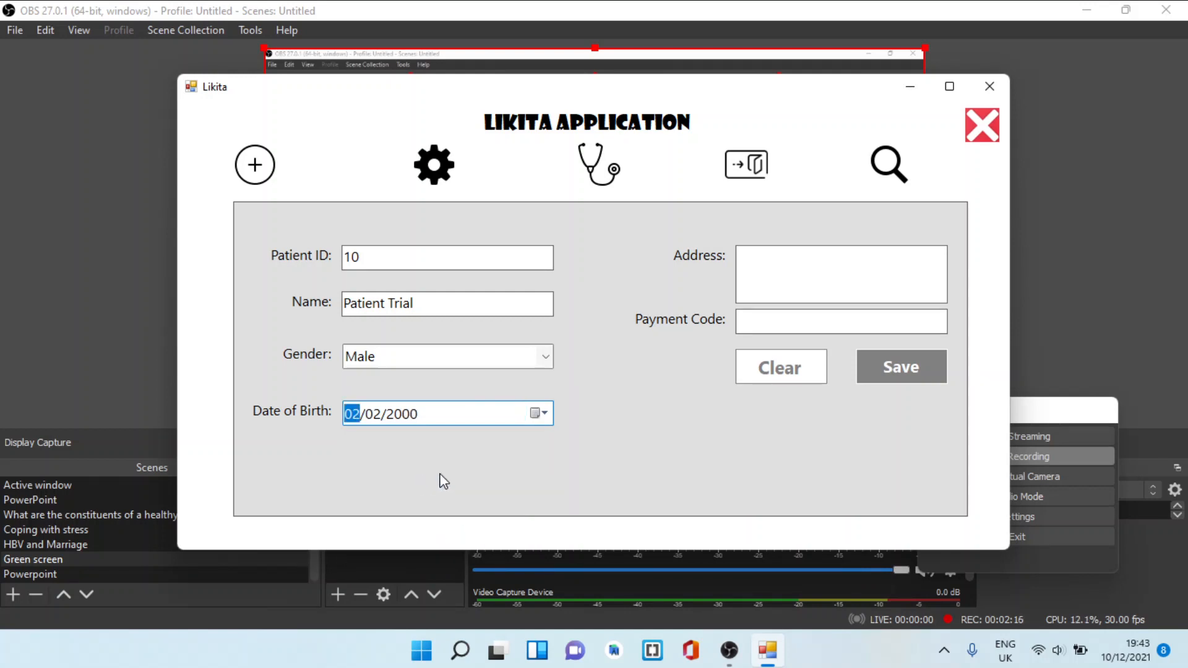
Fill in the patient's address and payment code, and save the new patient record
{"action": "left_click", "coordinate": [783, 276]}
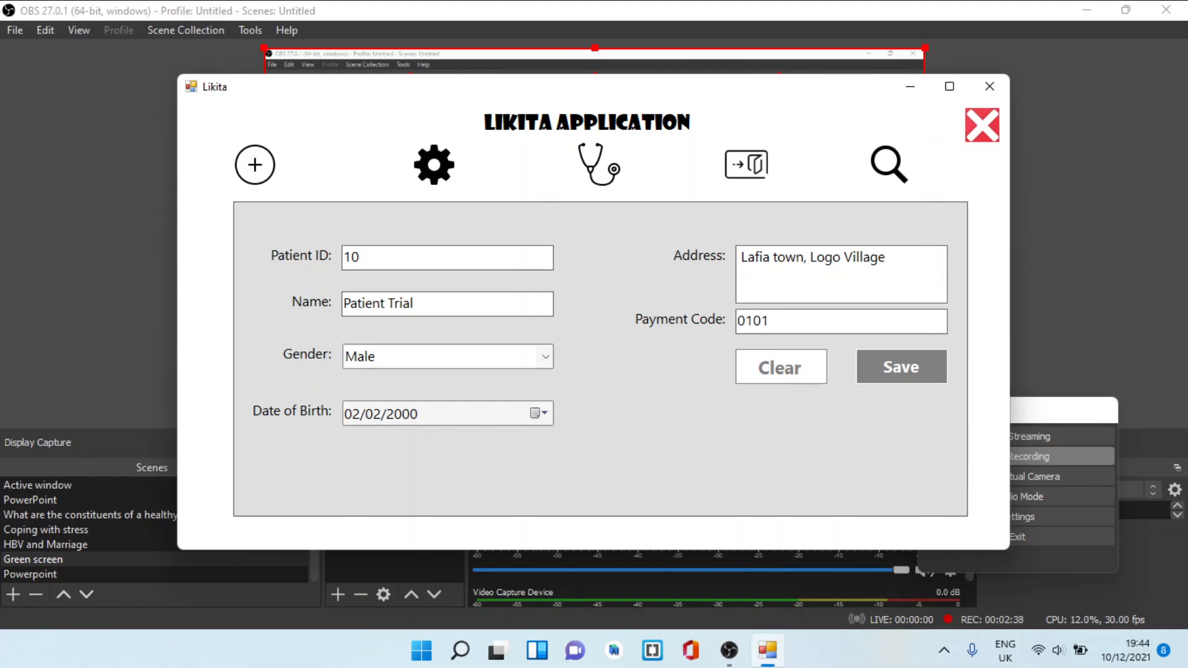
{"action": "left_click", "coordinate": [876, 367]}
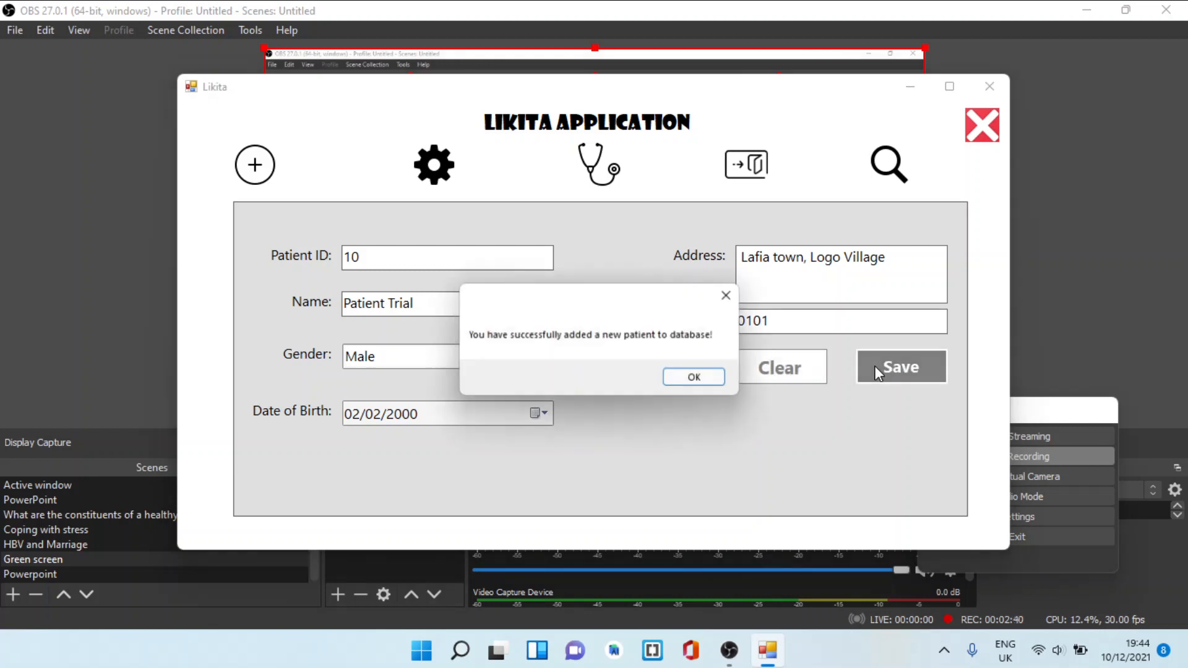
{"action": "left_click", "coordinate": [708, 381]}
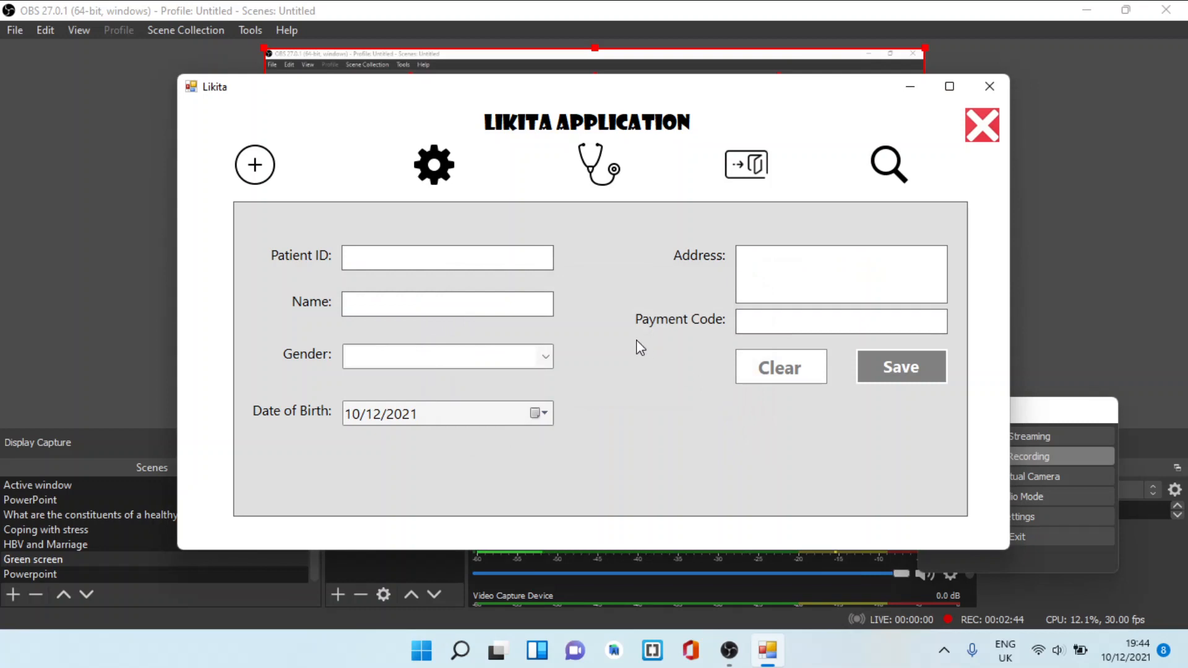
Open the form for updating existing patients and load the newly added patient by patient ID
{"action": "left_click", "coordinate": [432, 169]}
{"action": "left_click", "coordinate": [432, 272]}
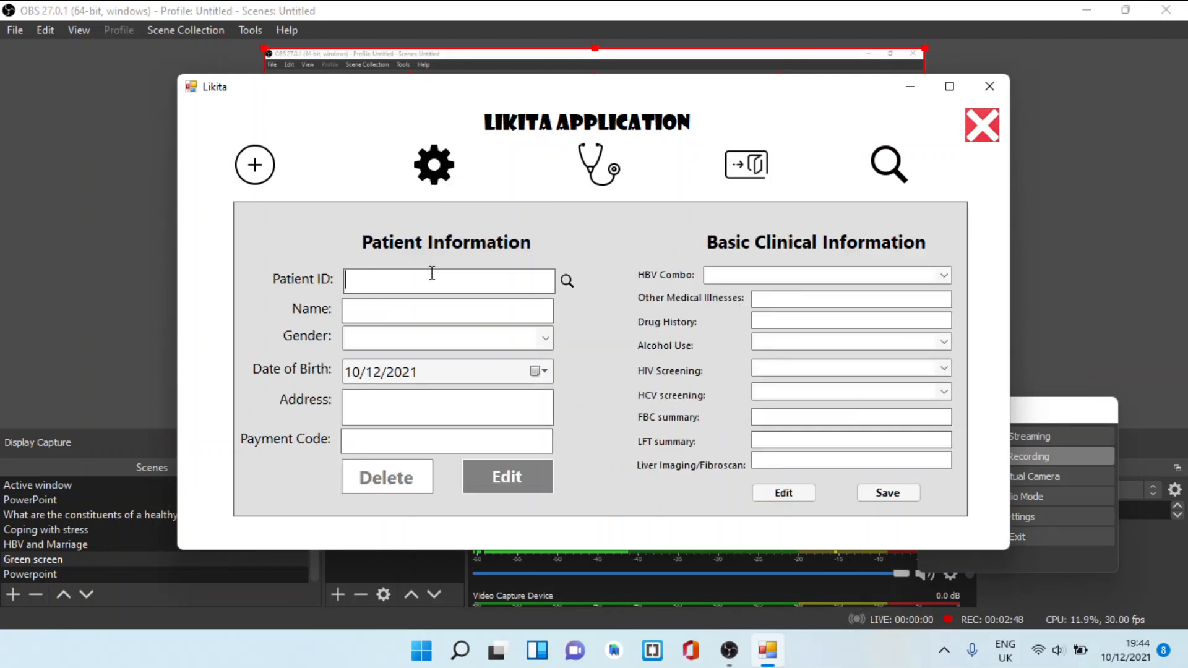
{"action": "type", "text": "10"}
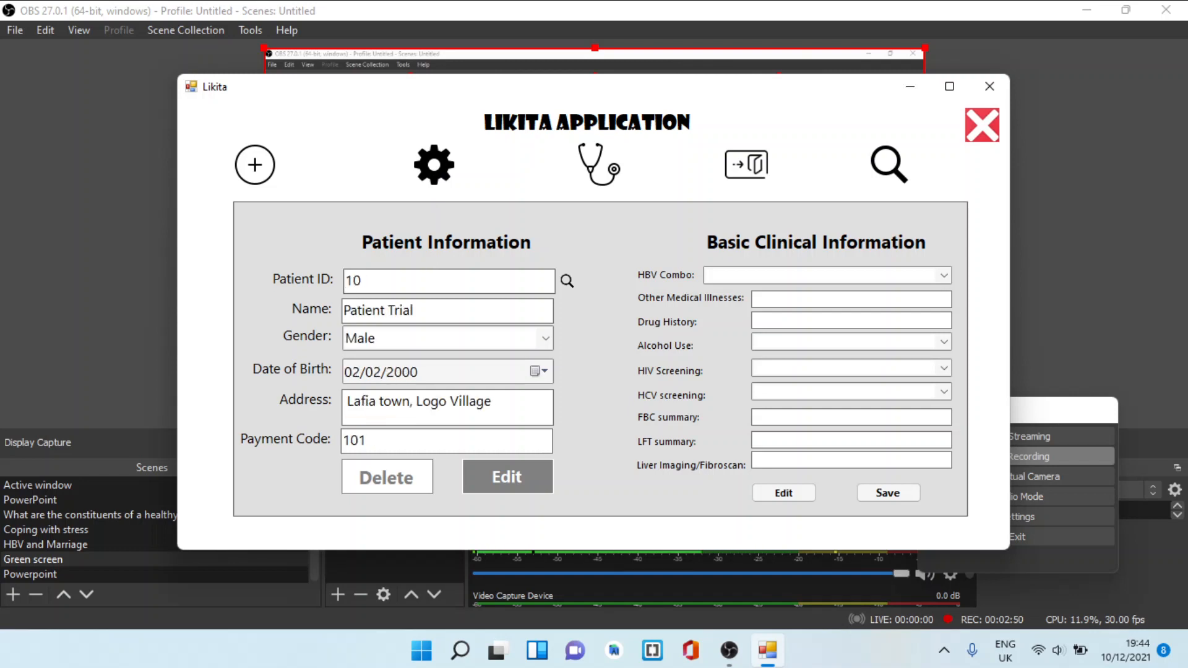
Replace the second word of the loaded patient's name with a different one and save the updated patient information
{"action": "left_click", "coordinate": [385, 440]}
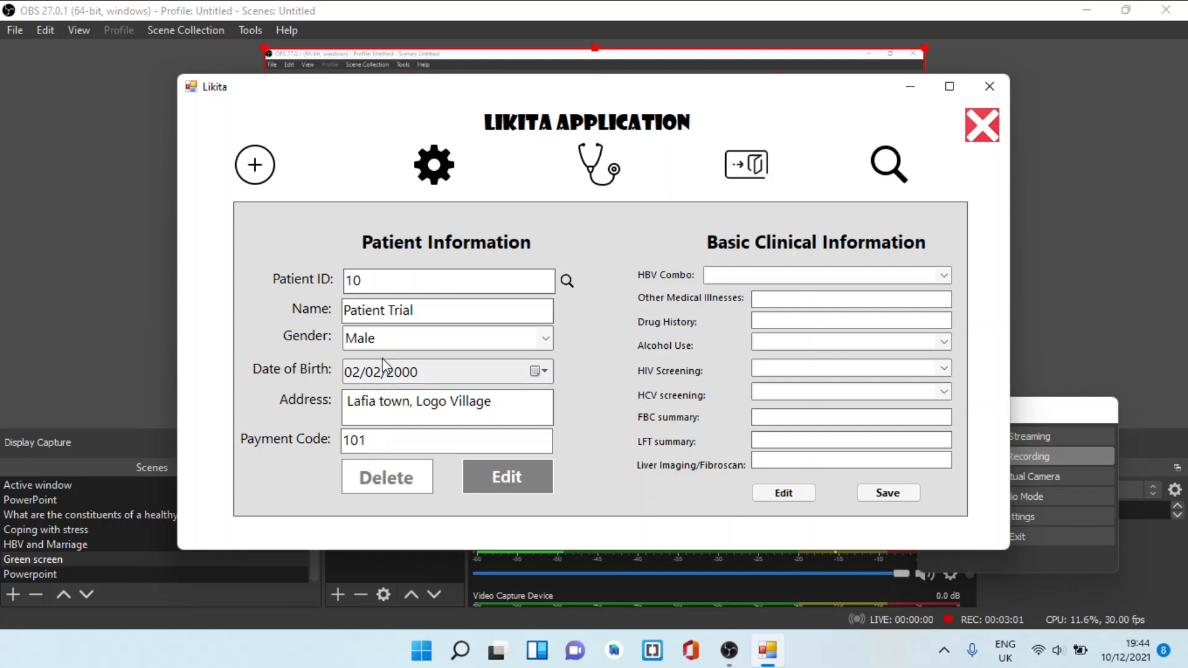
{"action": "left_click", "coordinate": [420, 312]}
{"action": "key", "text": "BackSpace"}
{"action": "key", "text": "BackSpace"}
{"action": "key", "text": "BackSpace"}
{"action": "key", "text": "BackSpace"}
{"action": "key", "text": "BackSpace"}
{"action": "key", "text": "BackSpace"}
{"action": "type", "text": "Papa"}
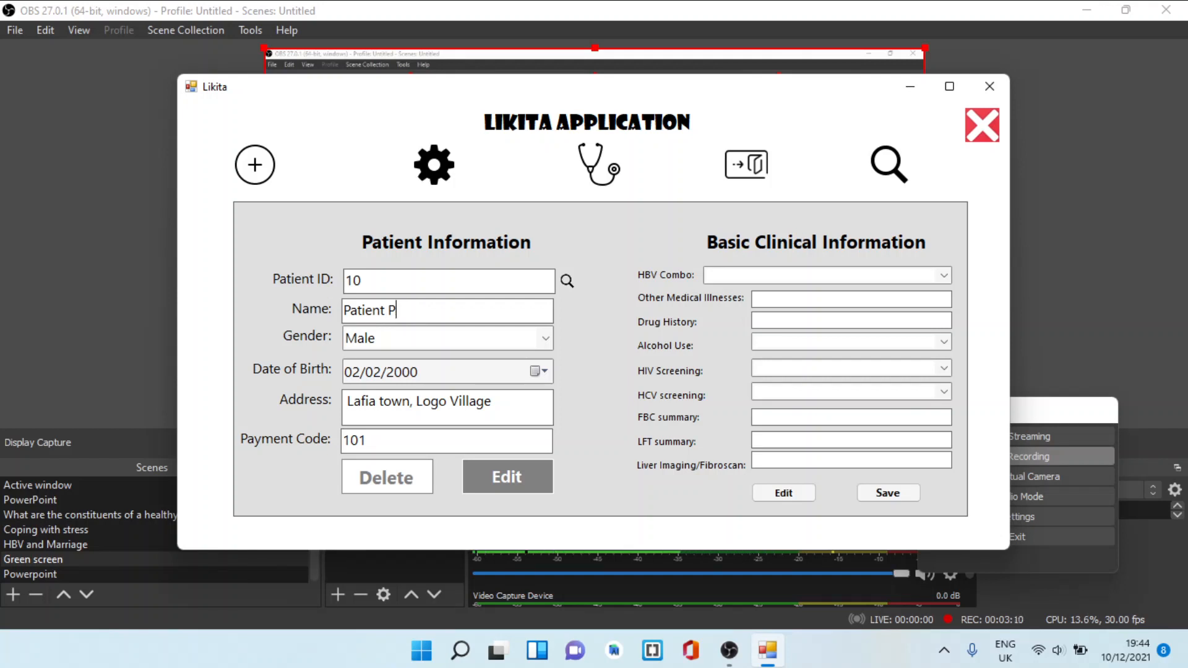
{"action": "left_click", "coordinate": [494, 476]}
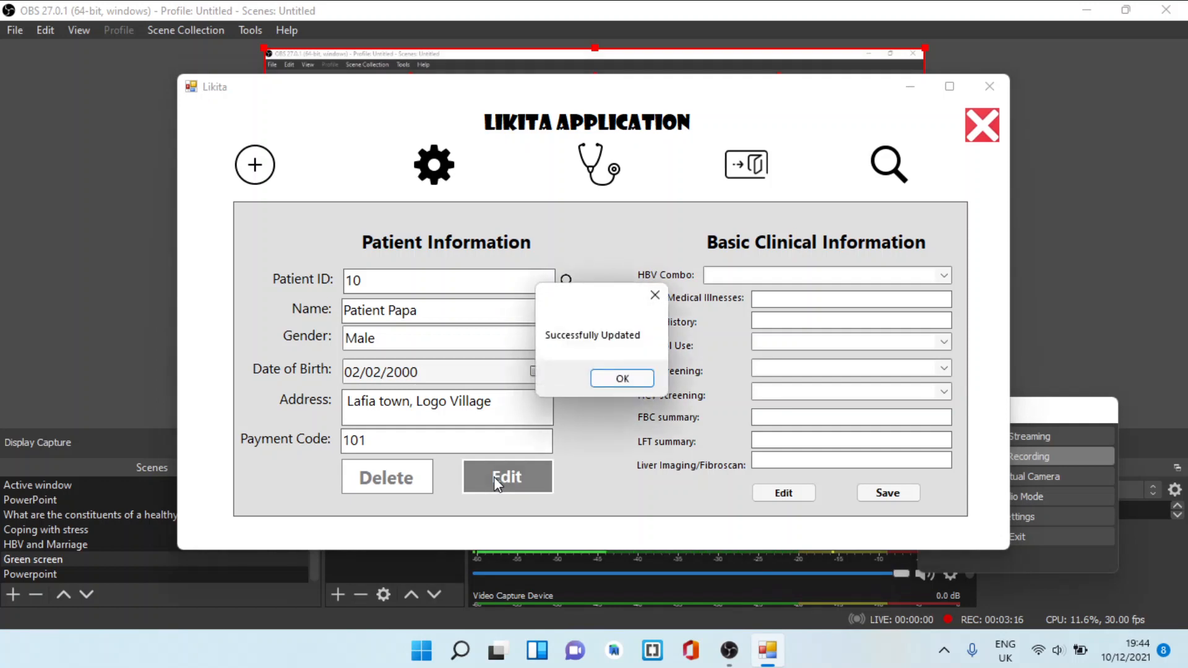
{"action": "left_click", "coordinate": [622, 379]}
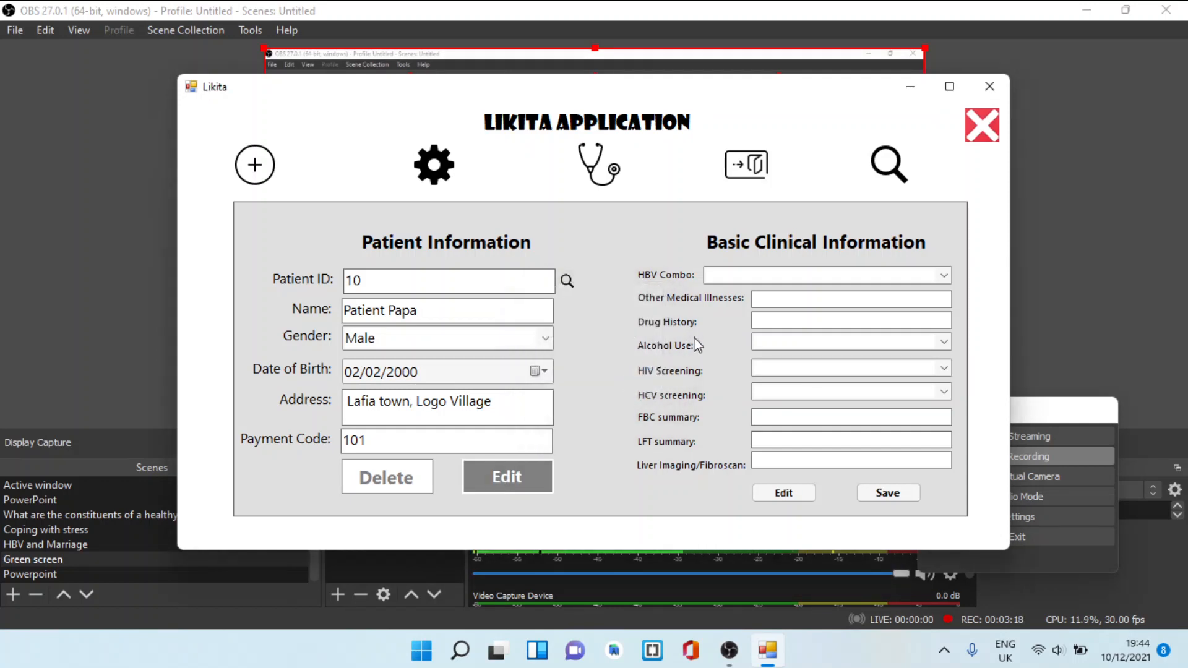
Set the patient's HBV combo to HBsAg+ only, and enter None for other medical illnesses and drug history
{"action": "left_click", "coordinate": [824, 277]}
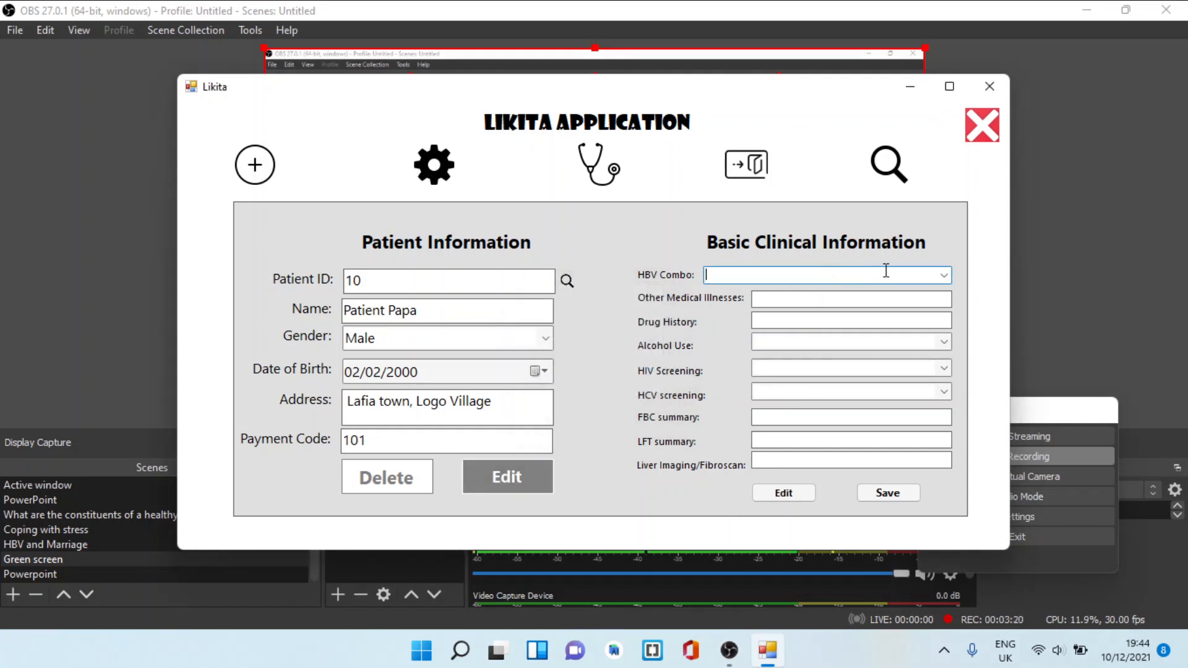
{"action": "left_click", "coordinate": [945, 277]}
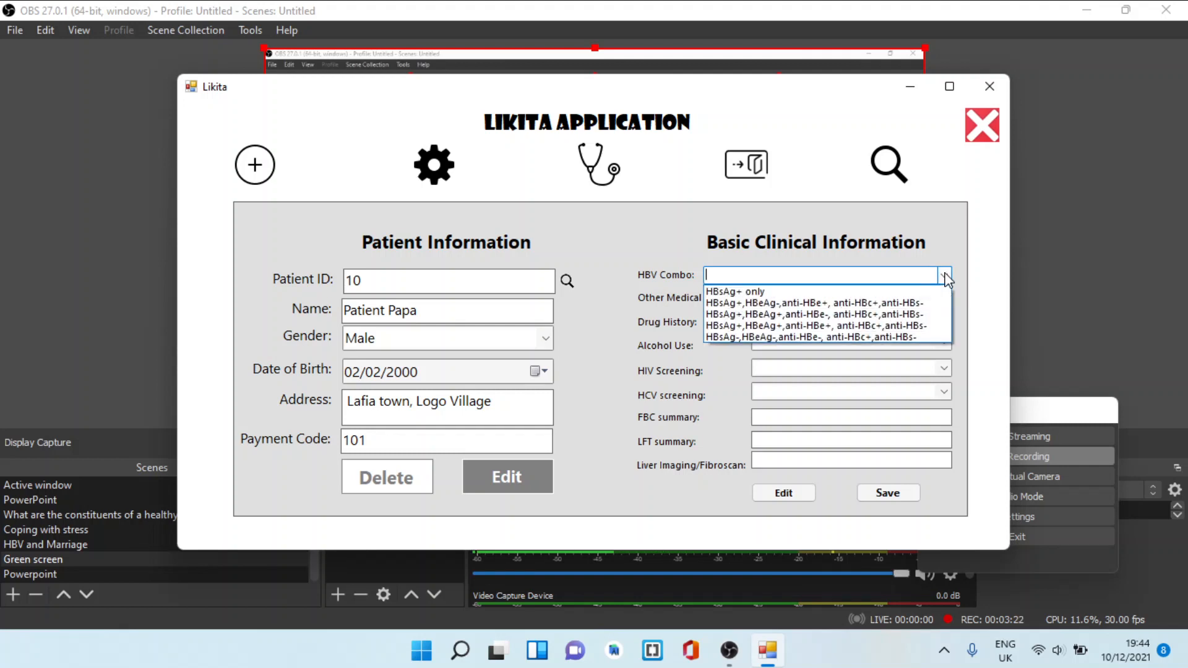
{"action": "left_click", "coordinate": [840, 294]}
{"action": "left_click", "coordinate": [846, 300]}
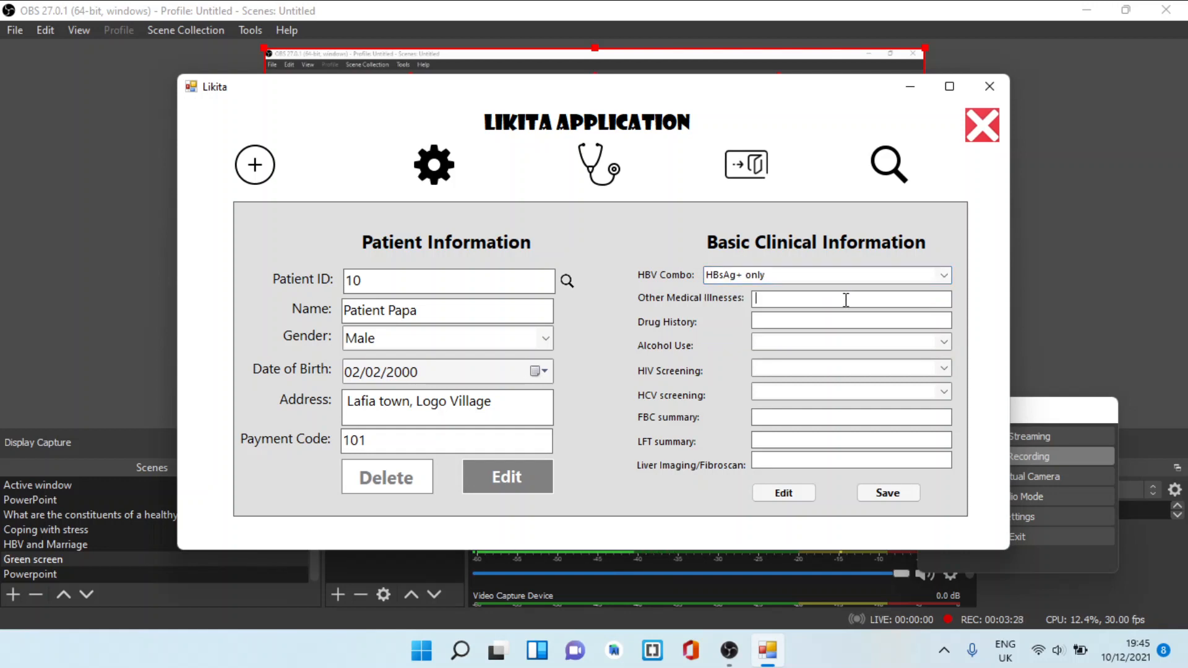
{"action": "type", "text": "Noone"}
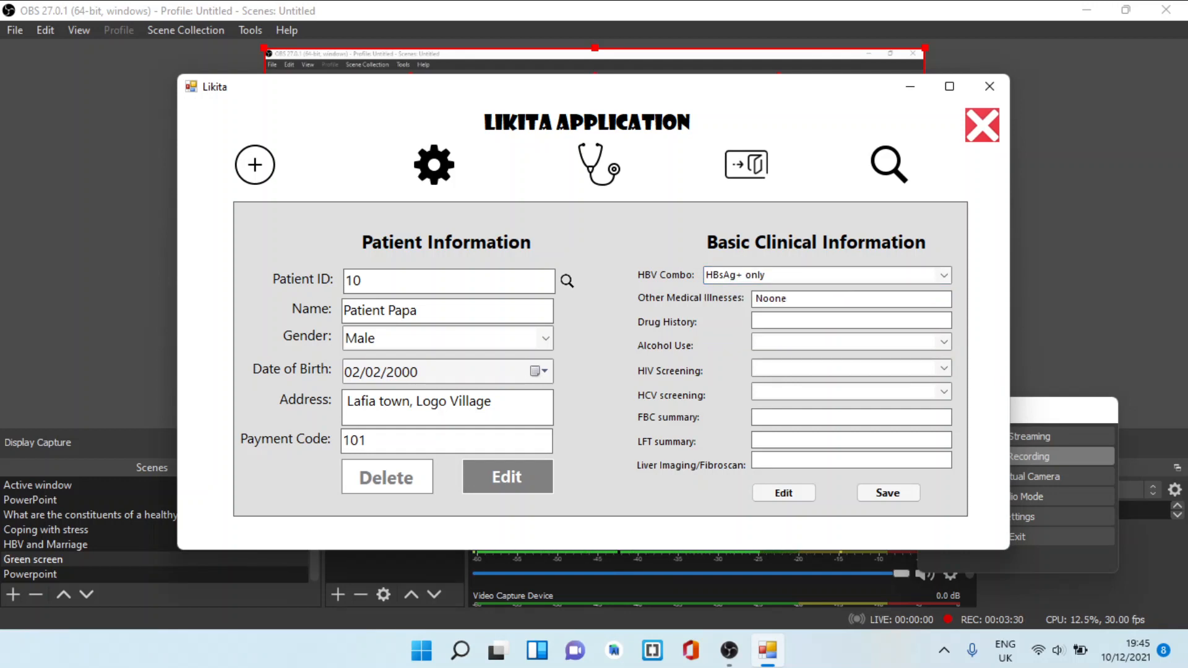
{"action": "key", "text": "BackSpace"}
{"action": "key", "text": "BackSpace"}
{"action": "key", "text": "BackSpace"}
{"action": "type", "text": "ne"}
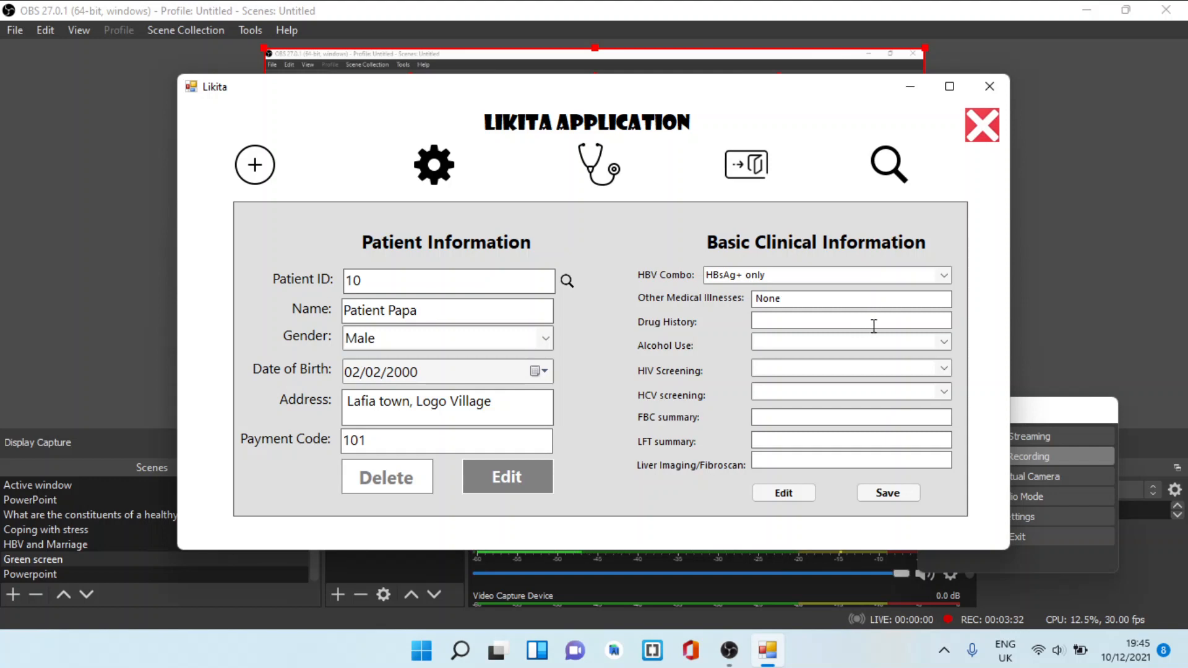
{"action": "left_click", "coordinate": [879, 326]}
{"action": "type", "text": "None"}
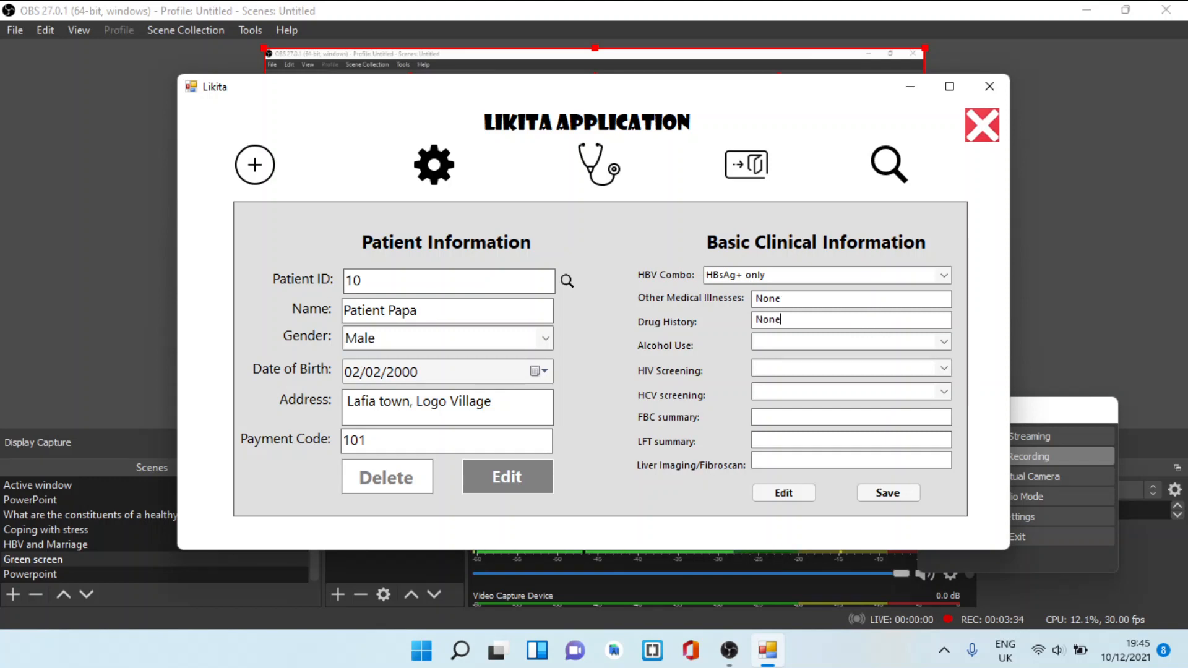
Set alcohol use to None, and set both HIV screening and HCV screening to Non reactive
{"action": "left_click", "coordinate": [943, 342]}
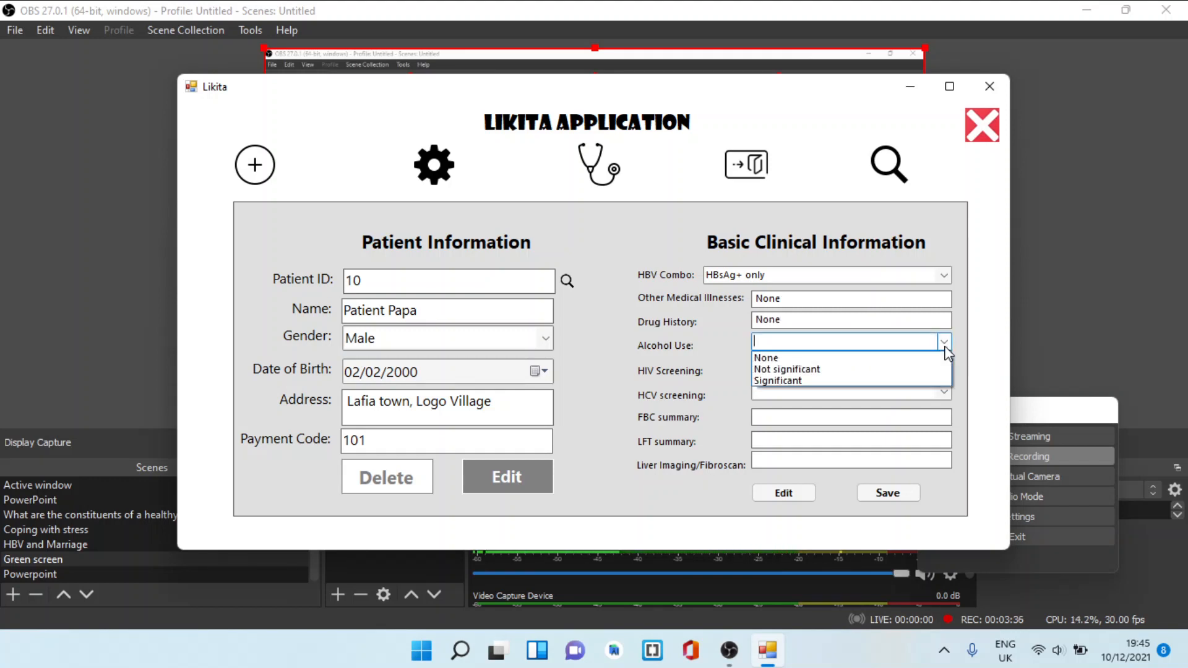
{"action": "left_click", "coordinate": [890, 358]}
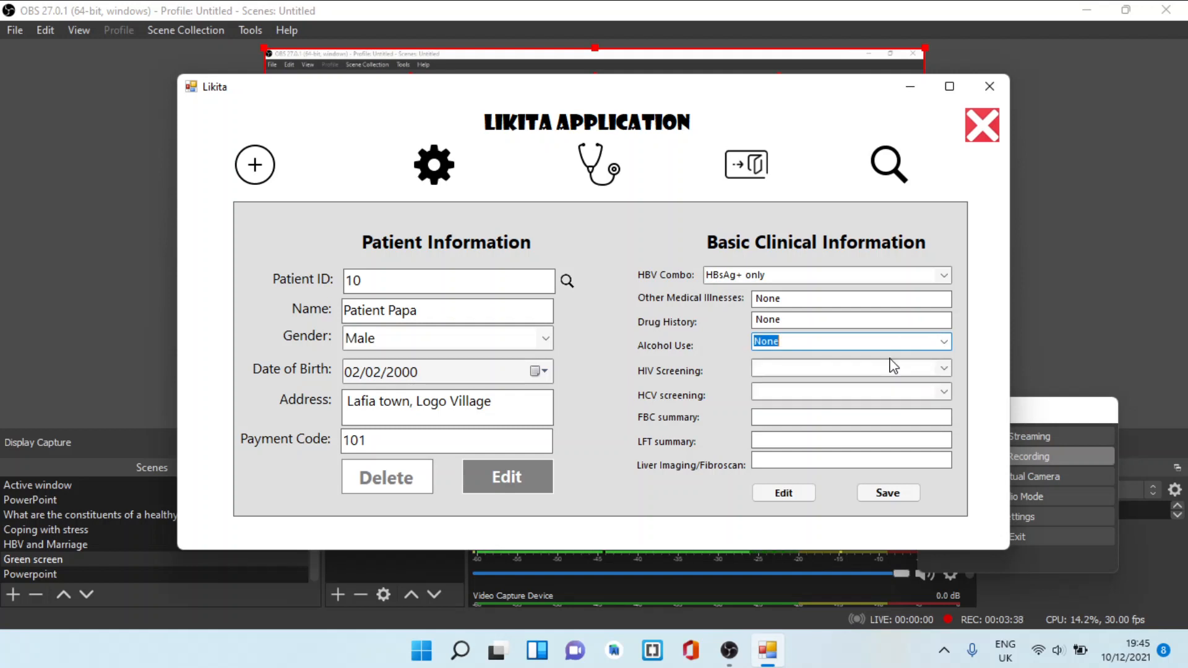
{"action": "left_click", "coordinate": [943, 372]}
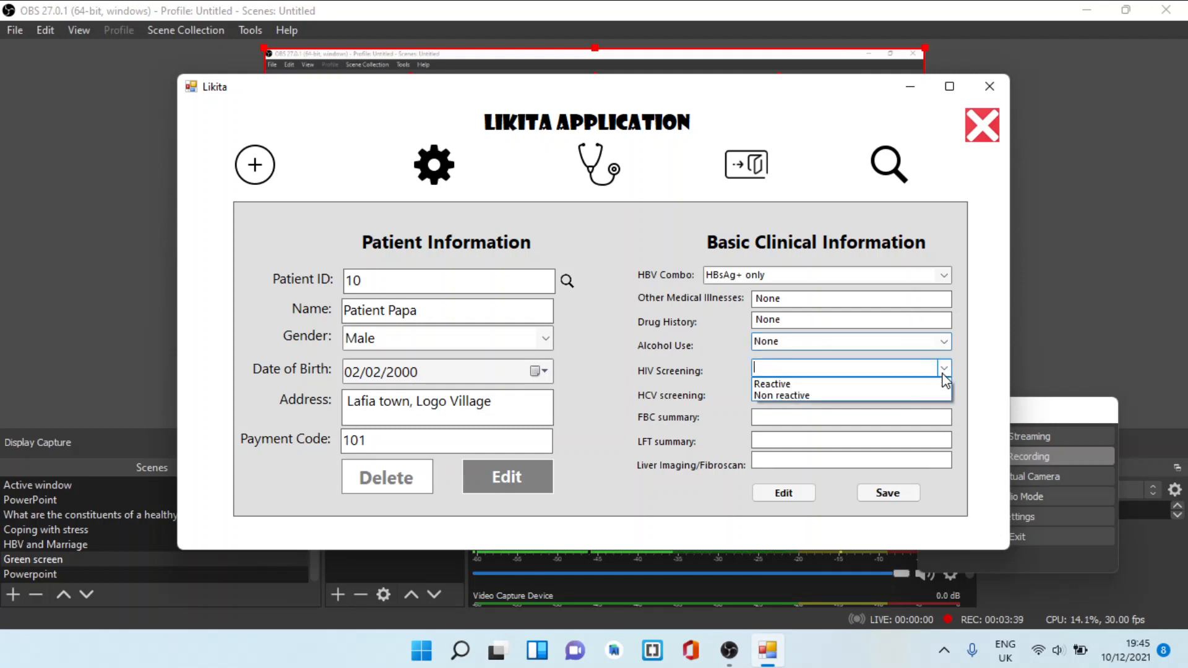
{"action": "left_click", "coordinate": [885, 396]}
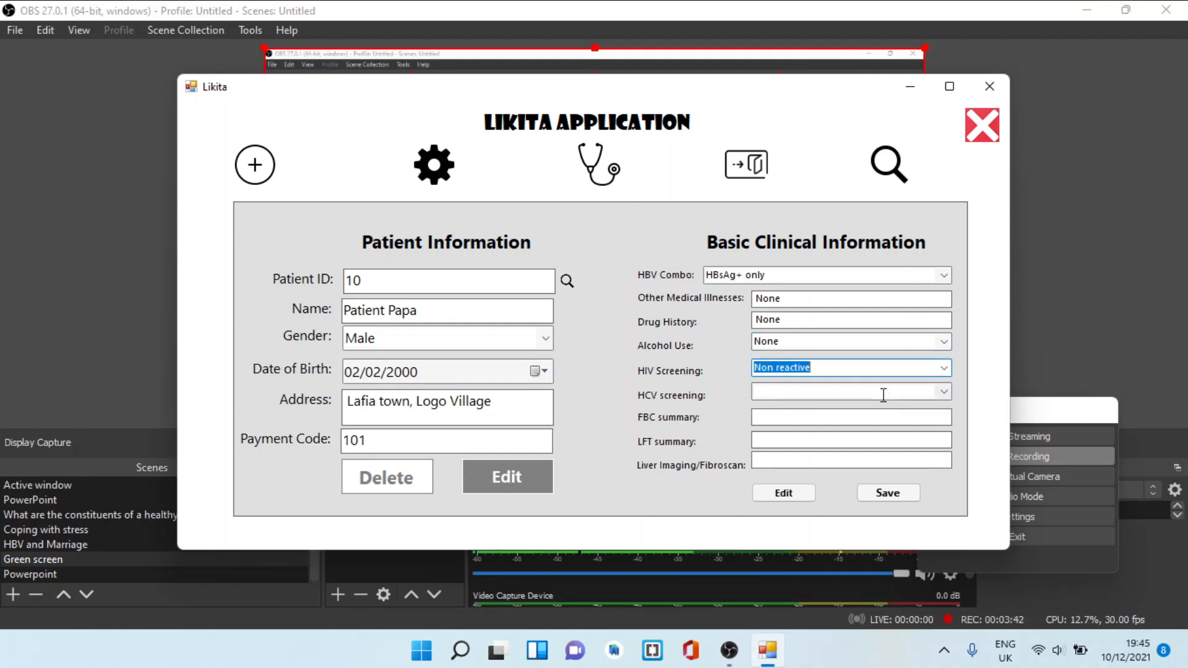
{"action": "left_click", "coordinate": [941, 397]}
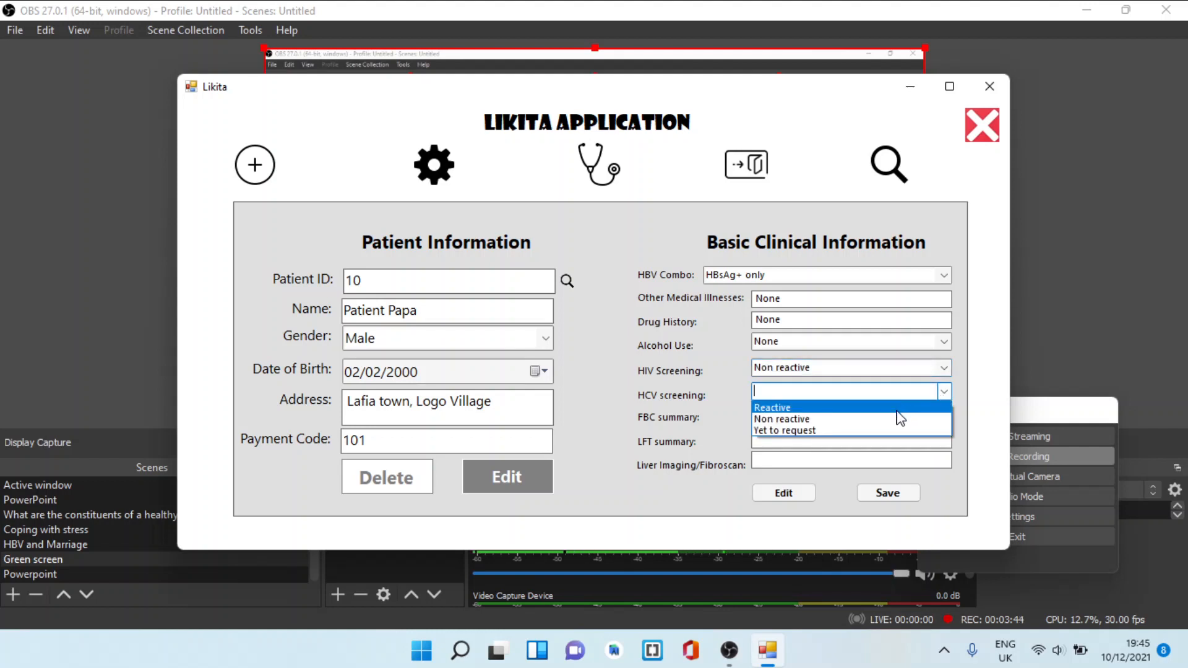
{"action": "left_click", "coordinate": [899, 419]}
Enter Normal for the FBC and LFT summaries and Normal US for liver imaging, and save the clinical information
{"action": "left_click", "coordinate": [904, 421]}
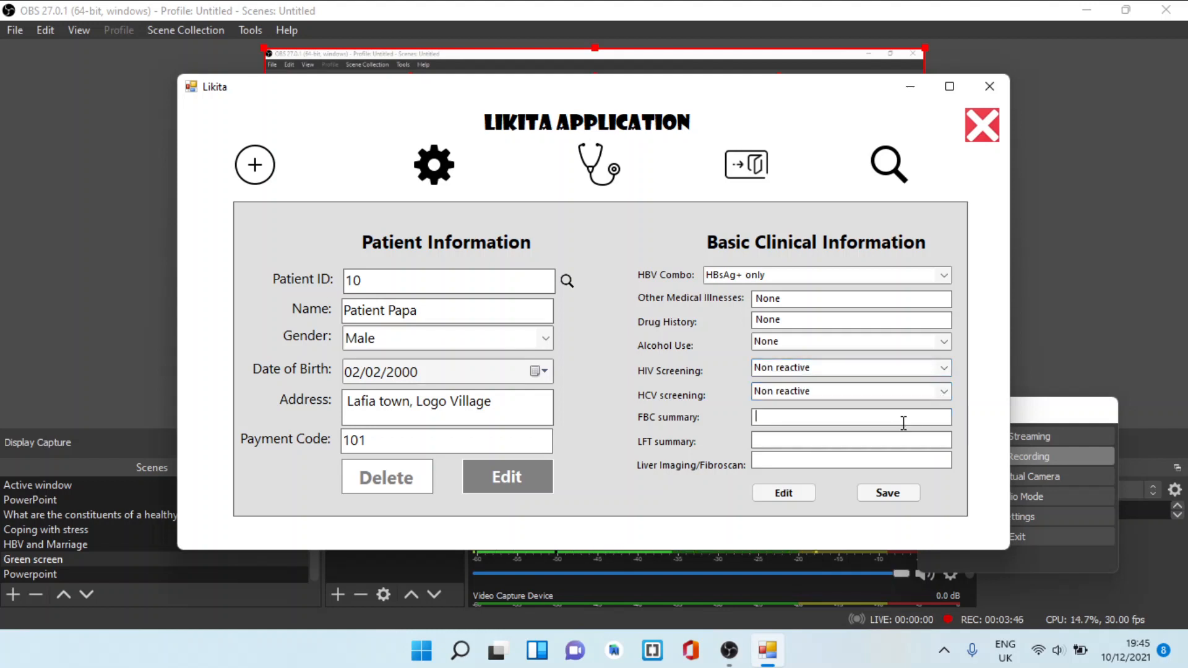
{"action": "type", "text": "Nor"}
{"action": "left_click", "coordinate": [916, 443]}
{"action": "type", "text": "Normal"}
{"action": "left_click", "coordinate": [912, 466]}
{"action": "type", "text": "Normal U"}
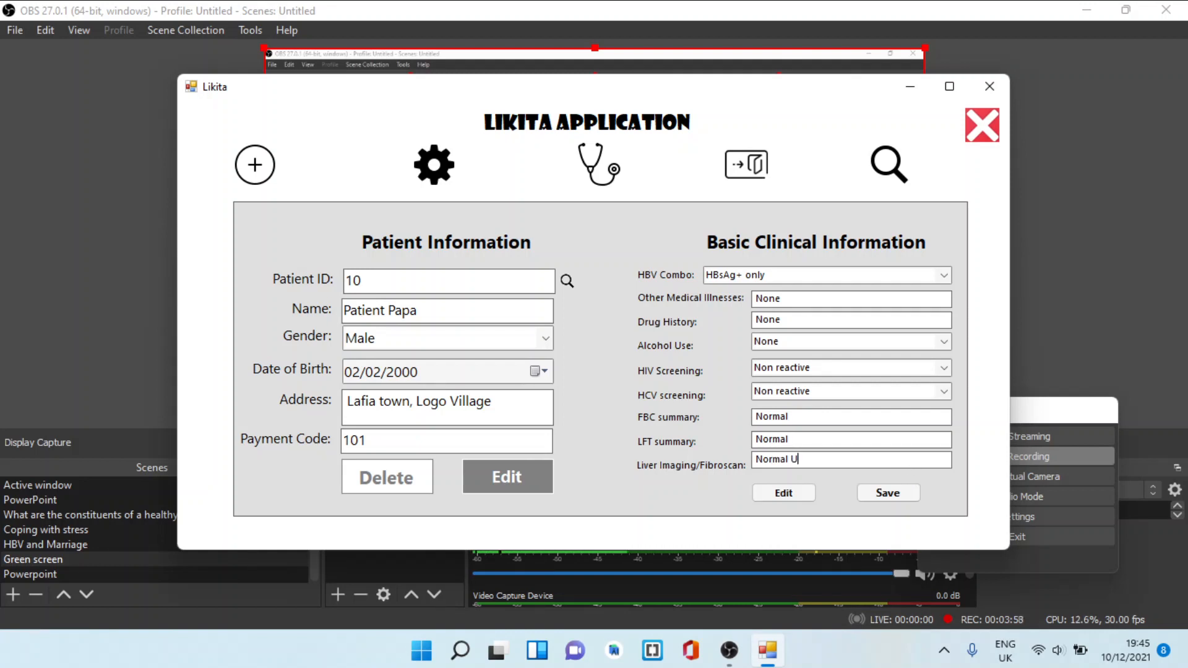
{"action": "type", "text": "S"}
{"action": "left_click", "coordinate": [890, 492]}
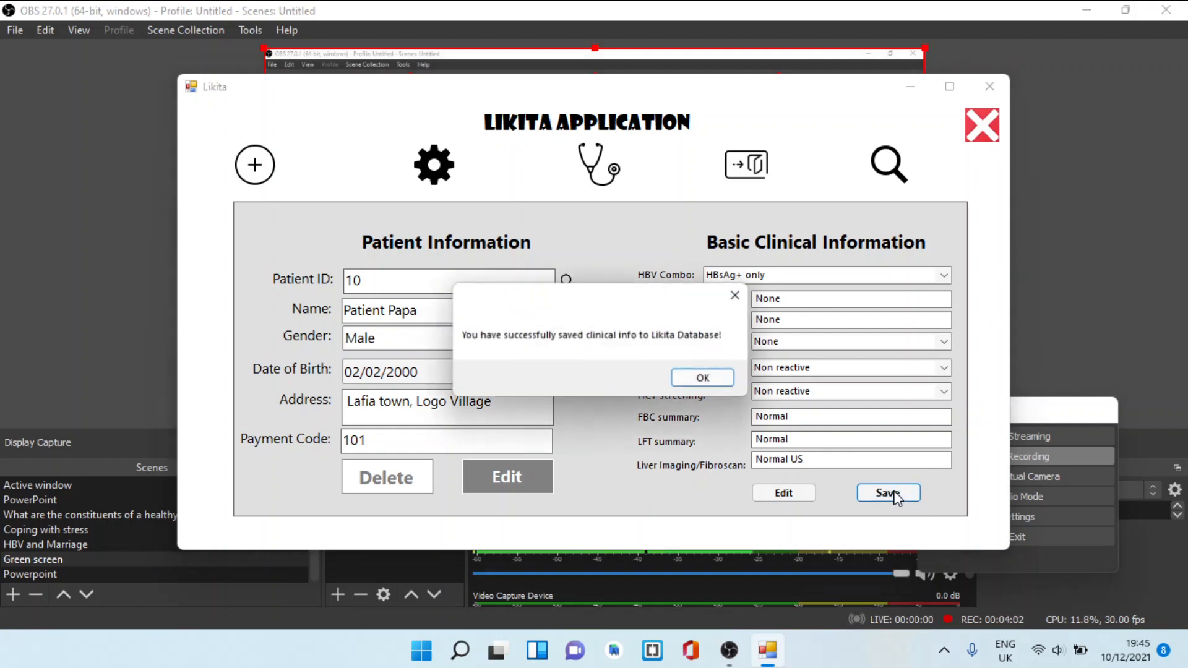
{"action": "left_click", "coordinate": [704, 379]}
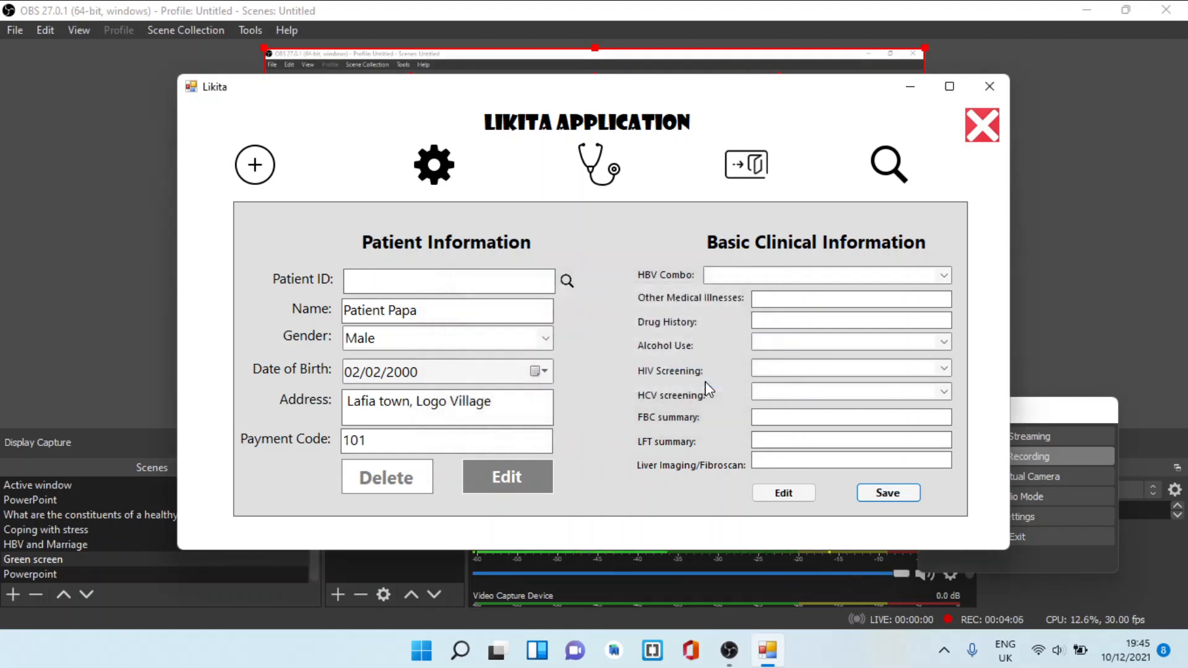
Open the clinical encounter form, load the patient by patient ID, and review the saved clinical information through to the imaging column
{"action": "left_click", "coordinate": [603, 167]}
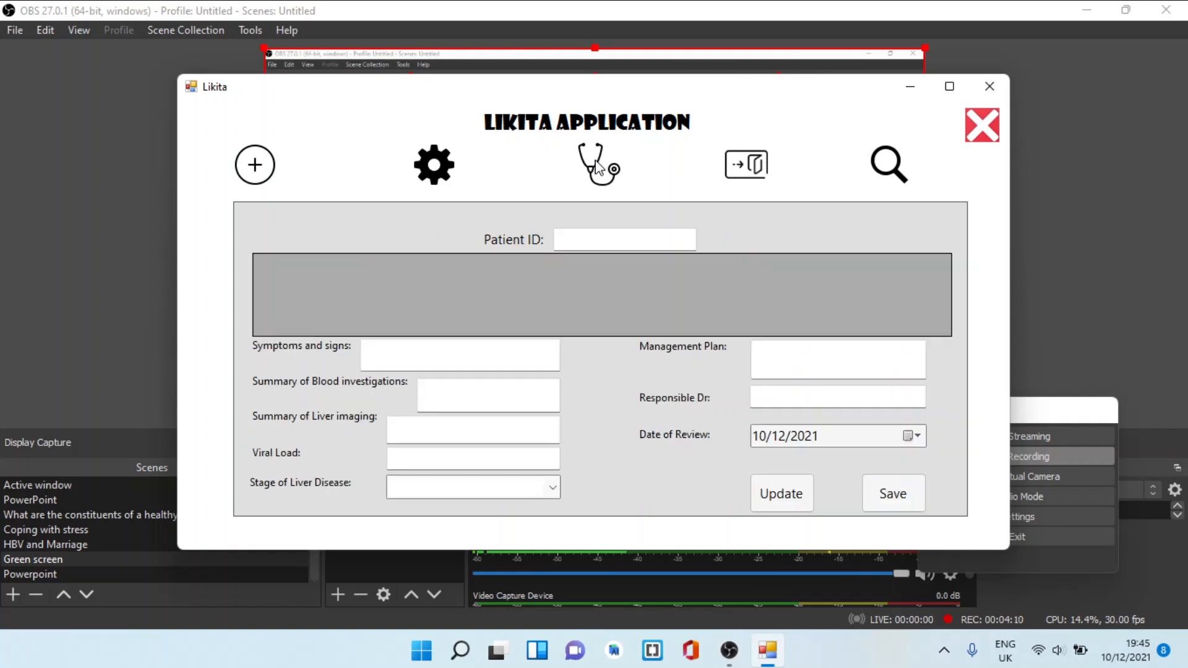
{"action": "left_click", "coordinate": [599, 234]}
{"action": "type", "text": "10"}
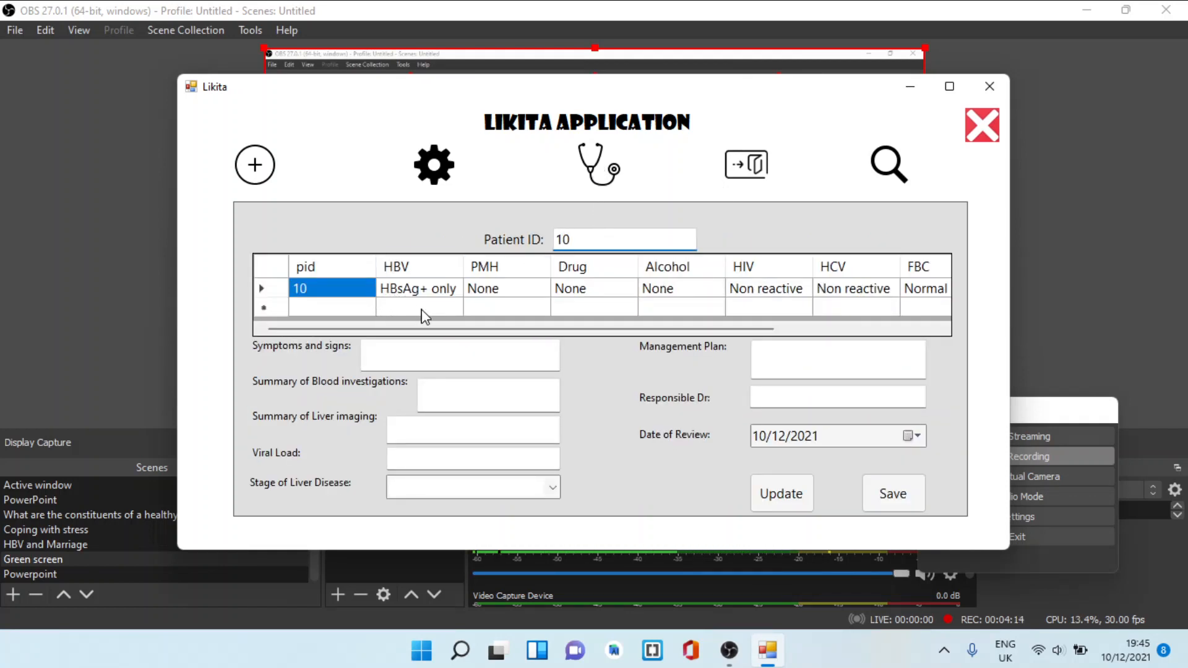
{"action": "left_click_drag", "start_coordinate": [424, 315], "coordinate": [618, 317]}
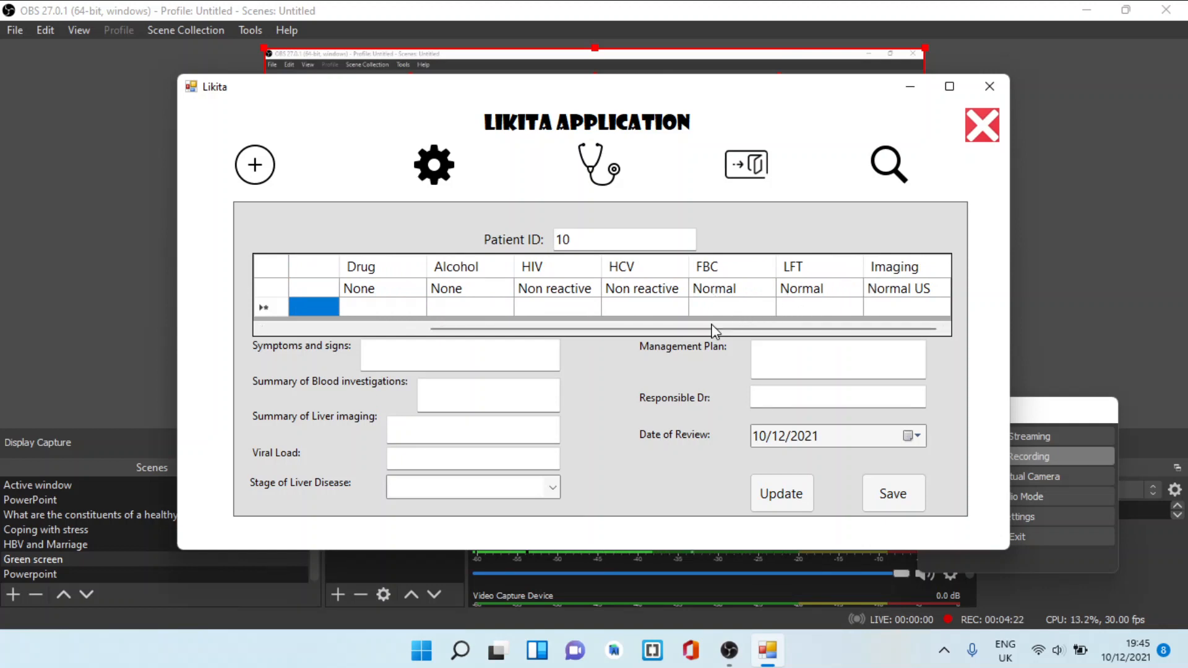
Fill in the encounter's symptoms as No signs, blood investigations as Normal and liver imaging as Normal US
{"action": "left_click", "coordinate": [472, 366]}
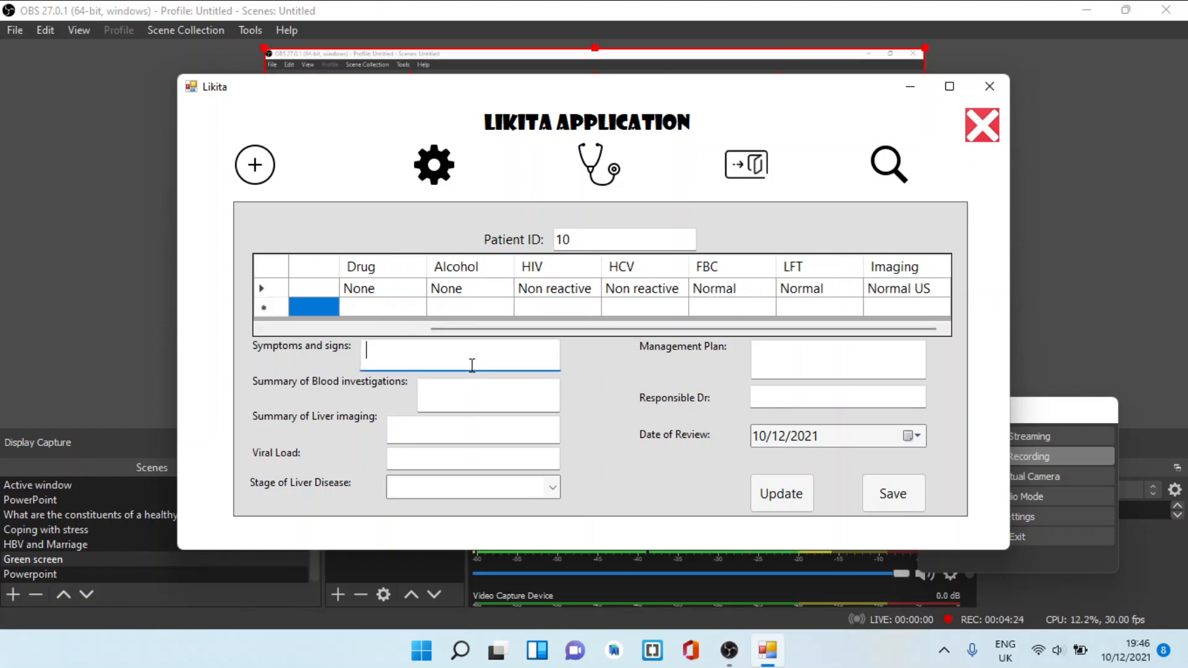
{"action": "type", "text": "N"}
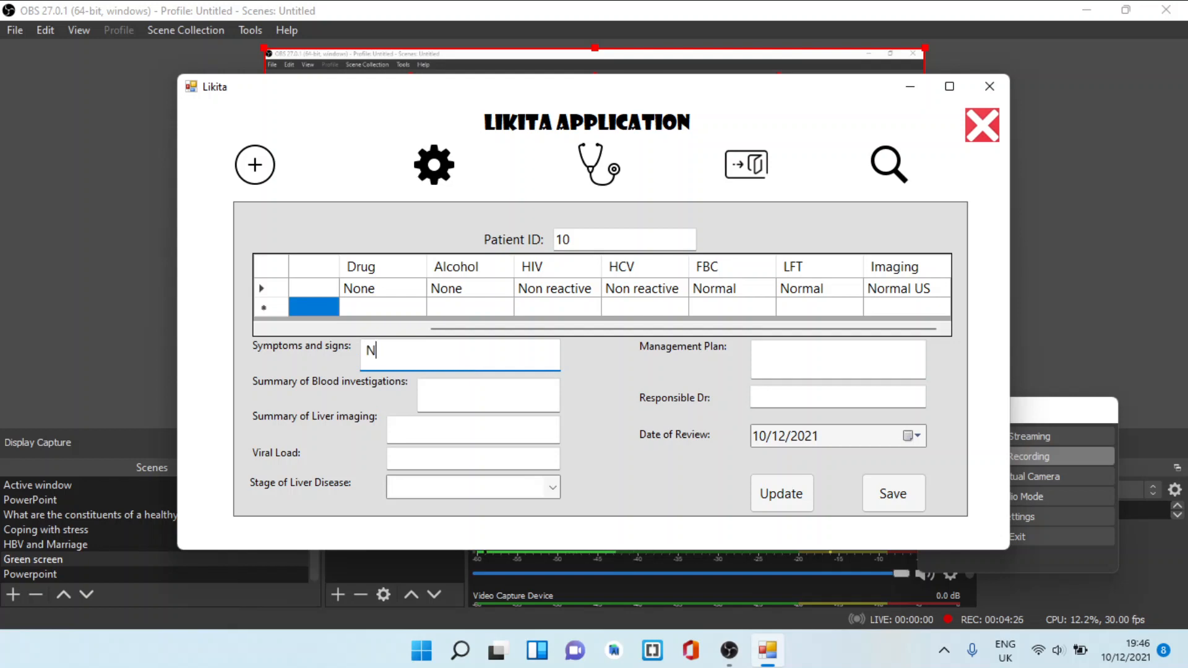
{"action": "type", "text": "o signs"}
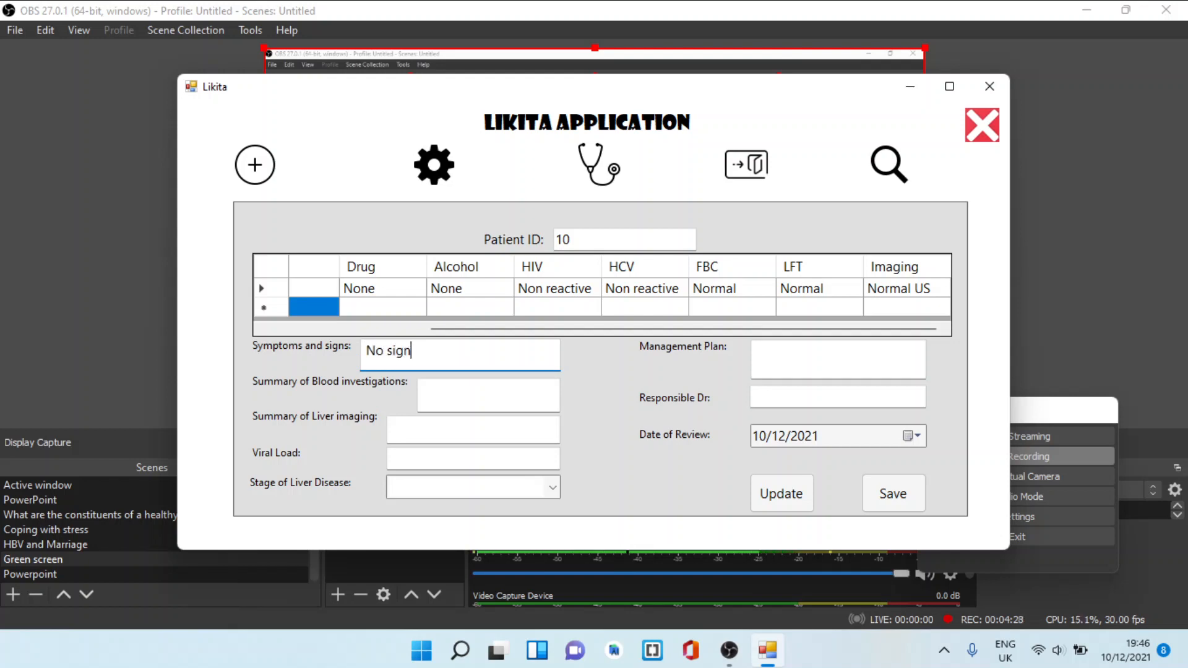
{"action": "left_click", "coordinate": [489, 399]}
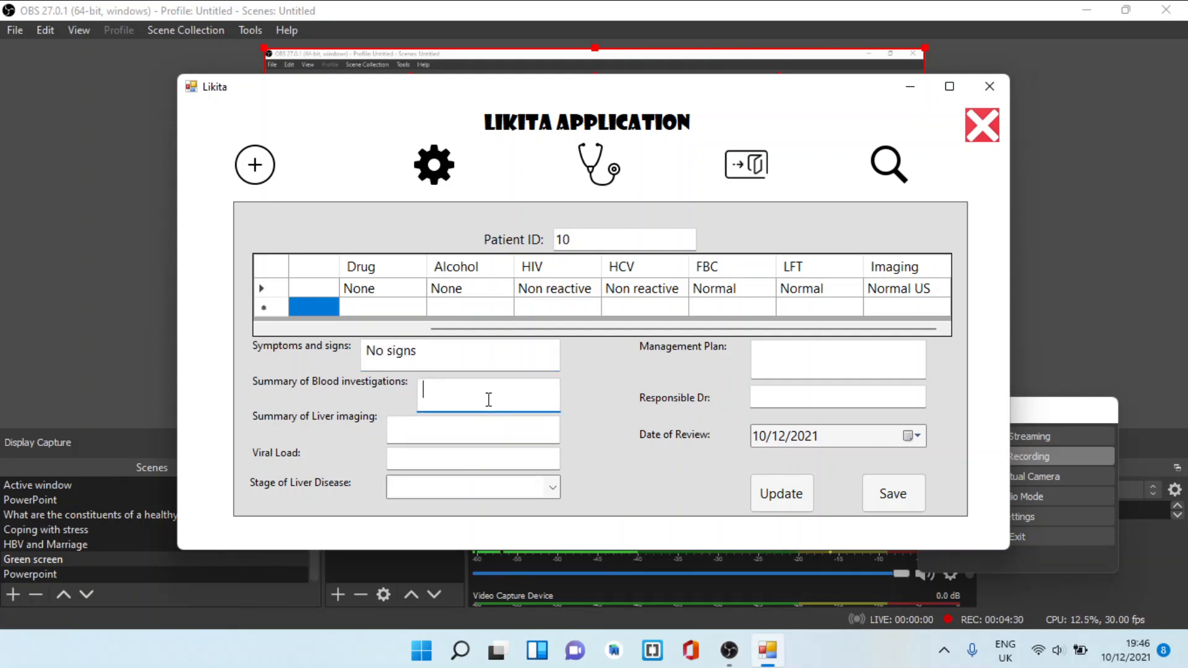
{"action": "type", "text": "Normal"}
{"action": "left_click", "coordinate": [481, 435]}
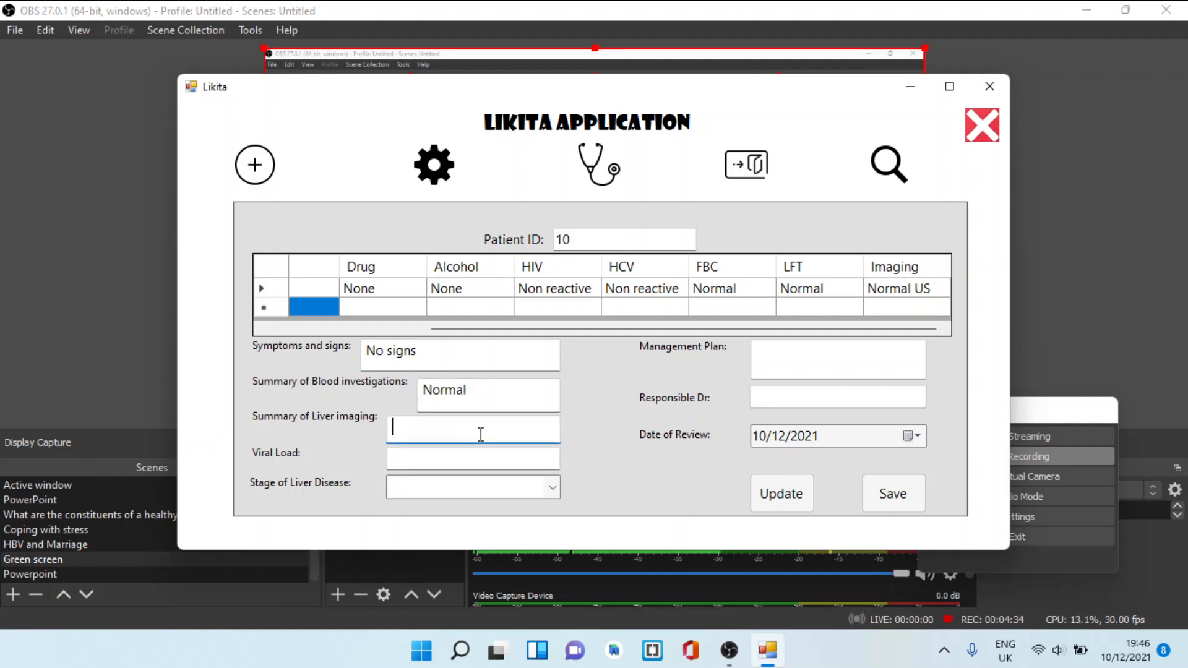
{"action": "type", "text": "Normal US"}
Enter a viral load of 102 and set the stage of liver disease to Inactive carrier
{"action": "left_click", "coordinate": [487, 454]}
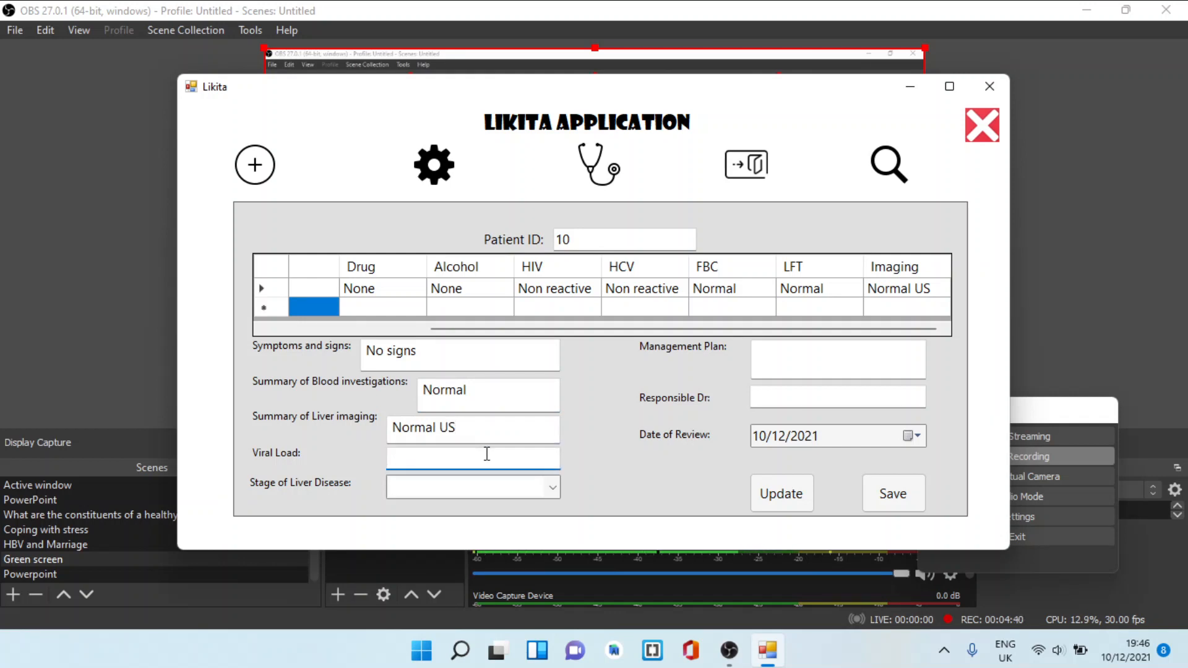
{"action": "type", "text": "102"}
{"action": "left_click", "coordinate": [547, 487]}
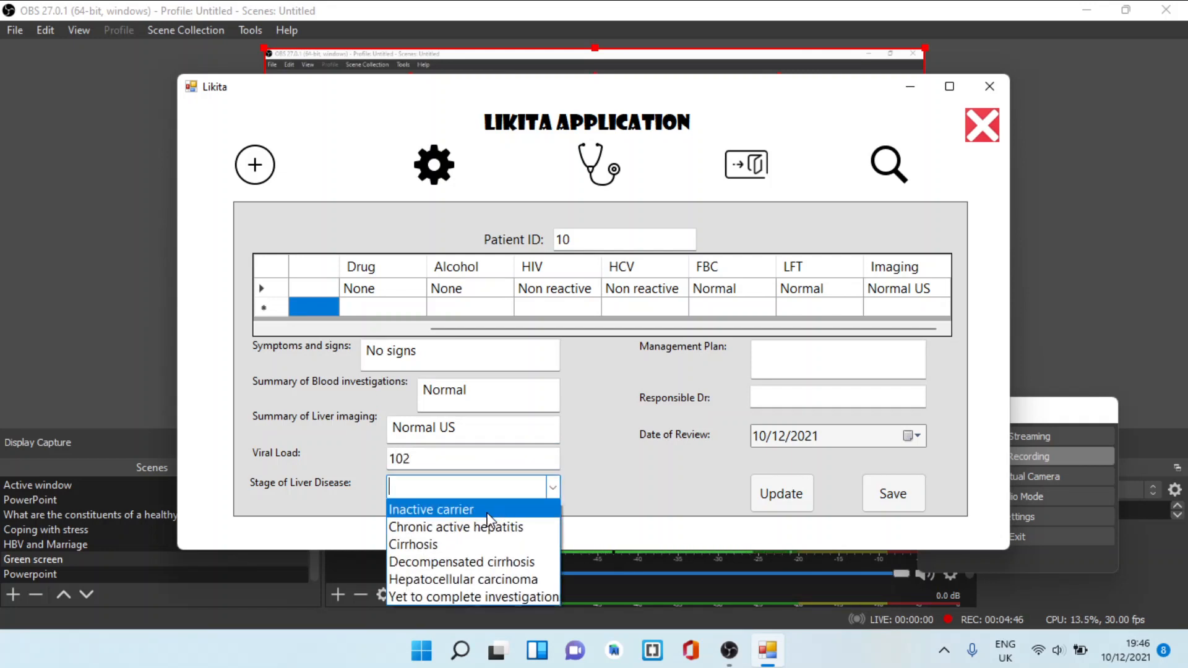
{"action": "left_click", "coordinate": [486, 512]}
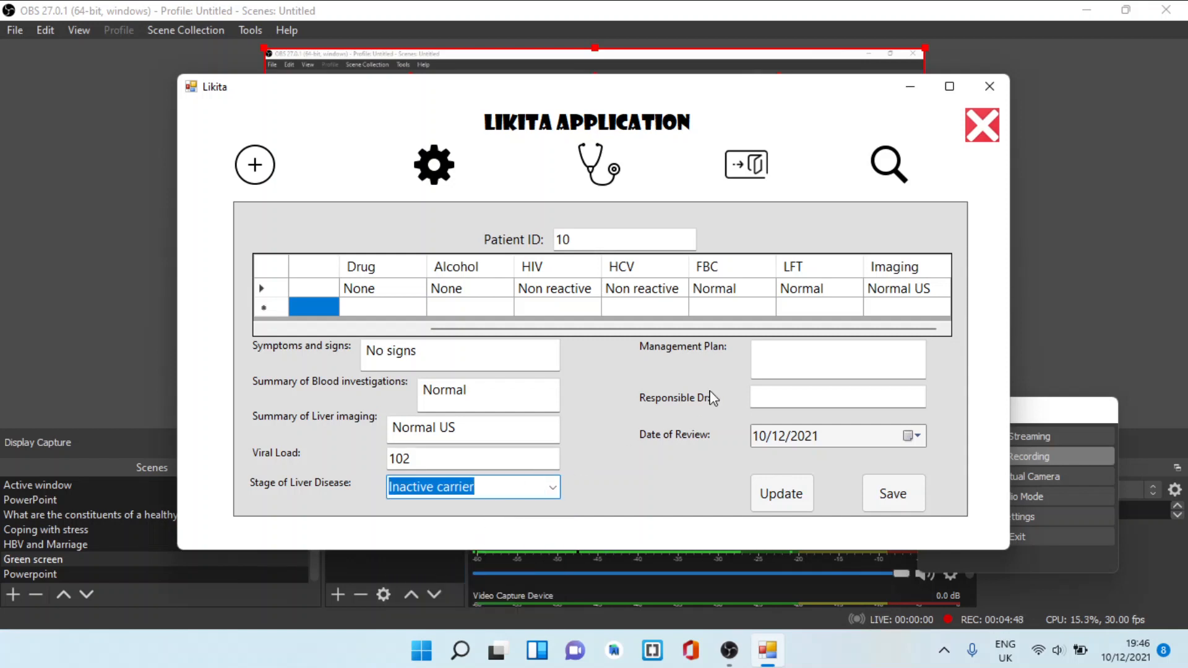
Enter the encounter's management plan as Monitor and repeat viral load in 12 months, US in 6 months
{"action": "left_click", "coordinate": [778, 357]}
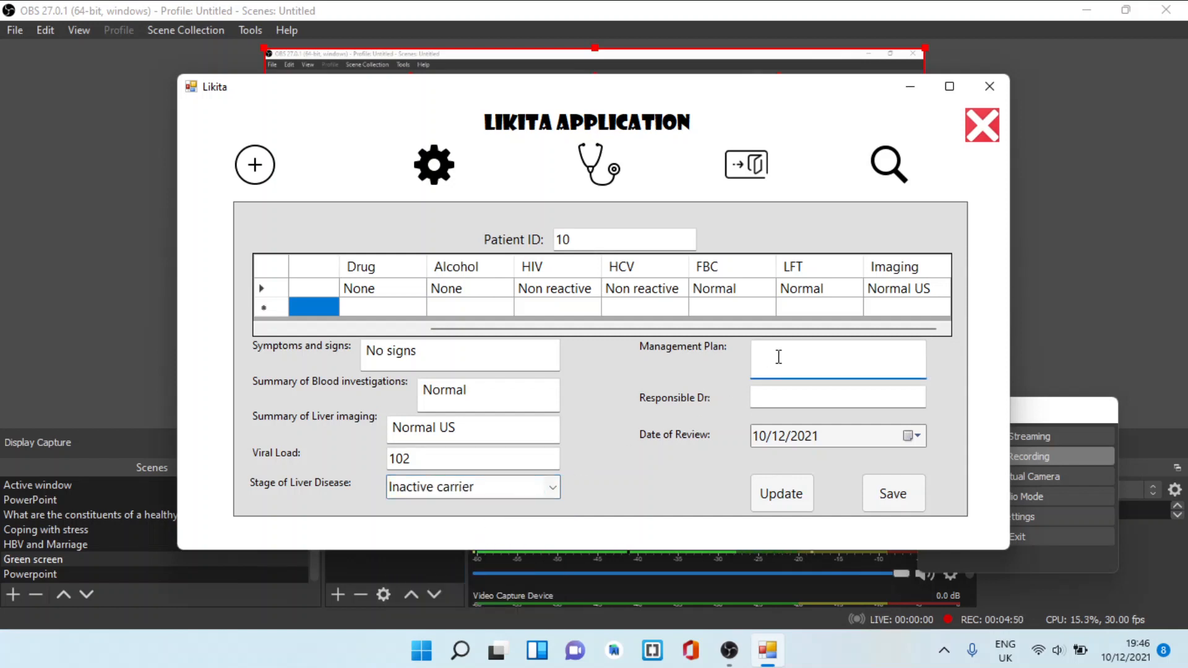
{"action": "type", "text": "Monitor and repeas"}
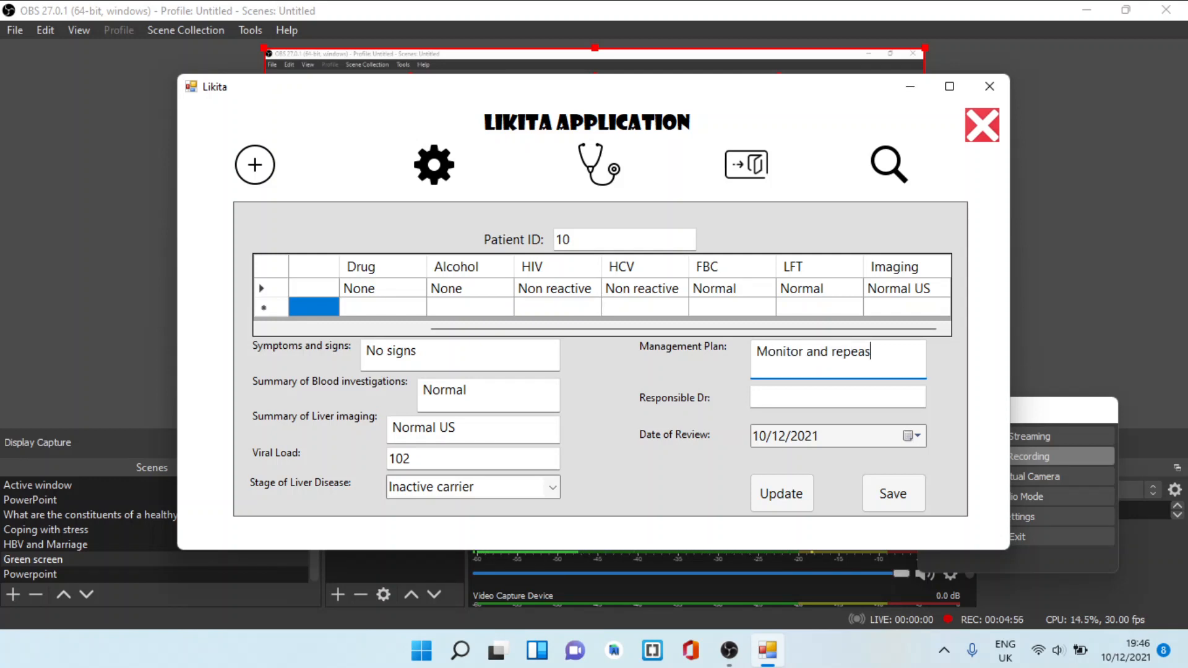
{"action": "key", "text": "BackSpace"}
{"action": "type", "text": "t inve"}
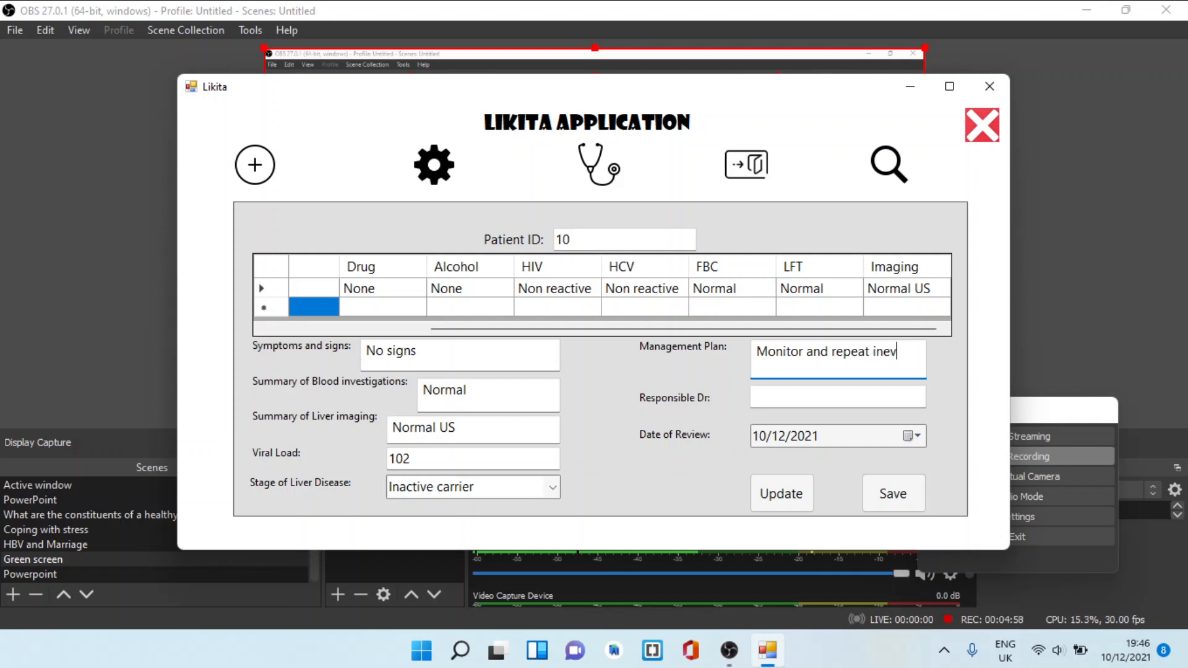
{"action": "key", "text": "BackSpace"}
{"action": "key", "text": "BackSpace"}
{"action": "type", "text": "vestio"}
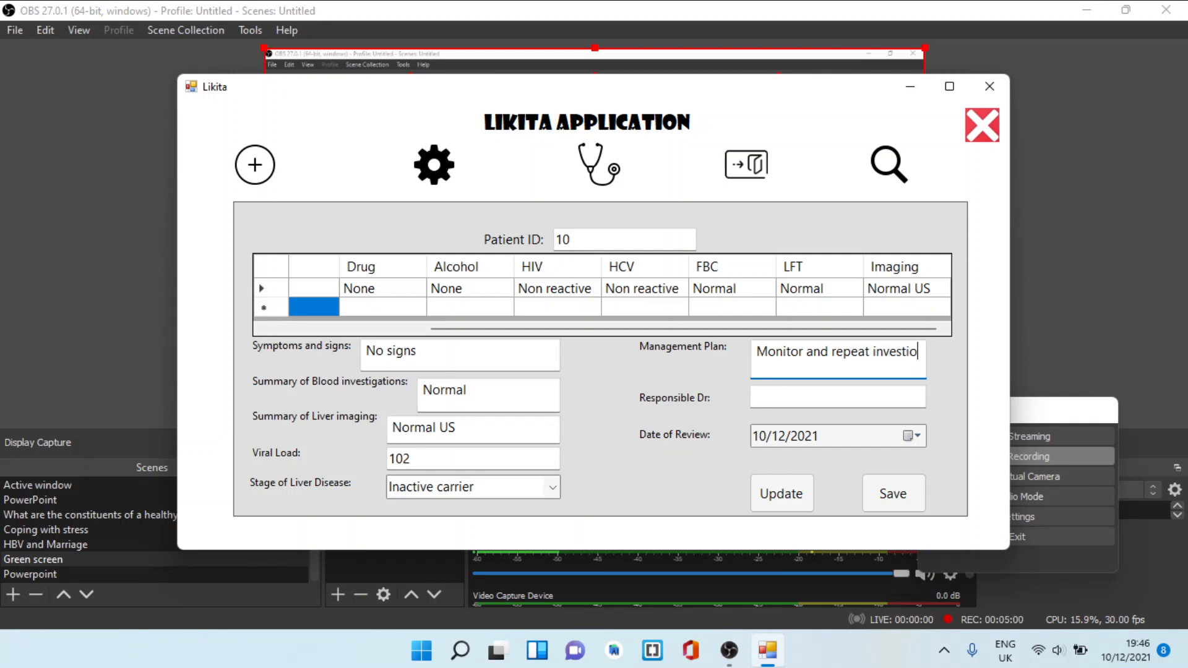
{"action": "type", "text": "a"}
{"action": "key", "text": "BackSpace"}
{"action": "key", "text": "BackSpace"}
{"action": "key", "text": "BackSpace"}
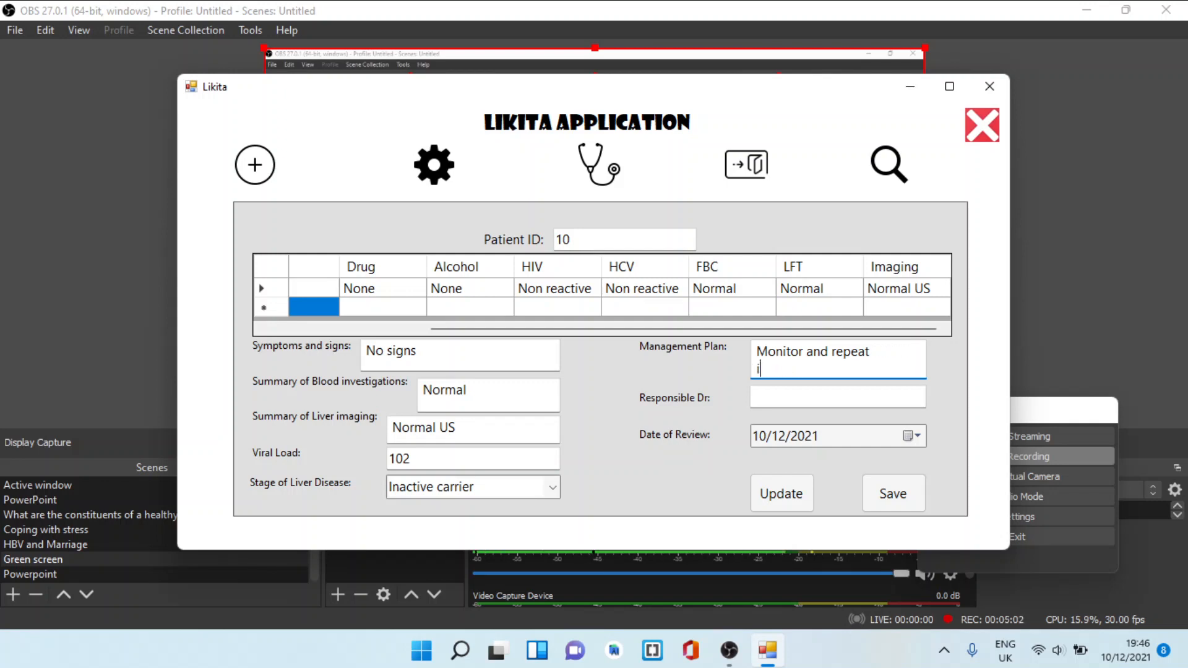
{"action": "type", "text": "viral load in 12"}
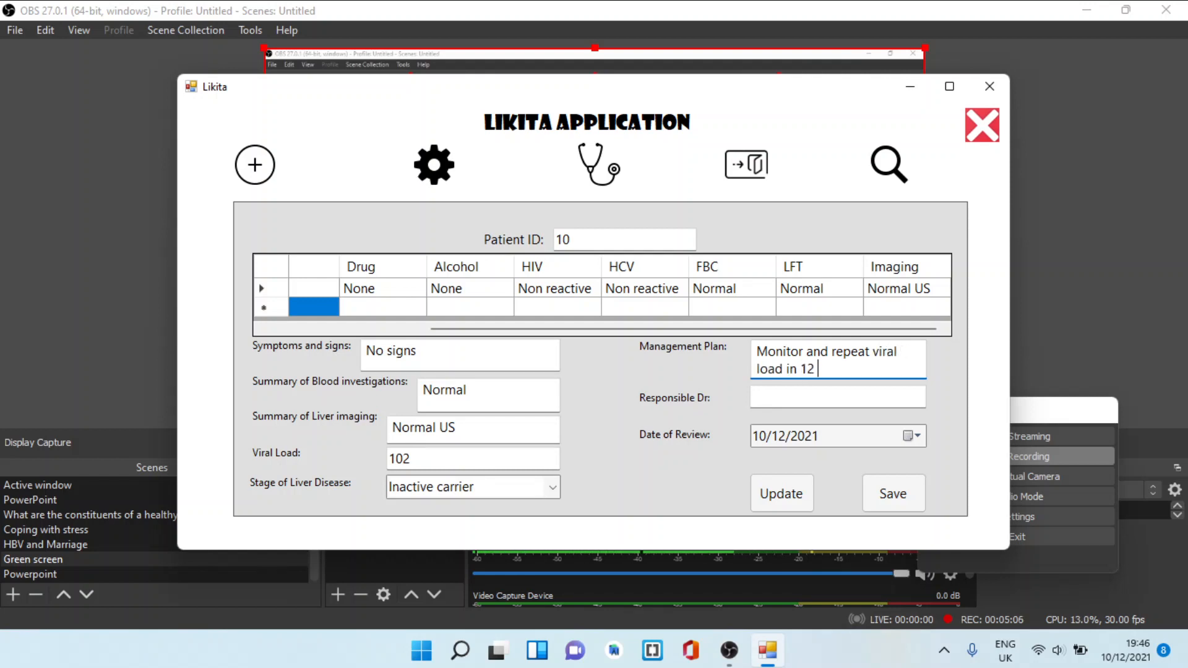
{"action": "type", "text": " months, US in "}
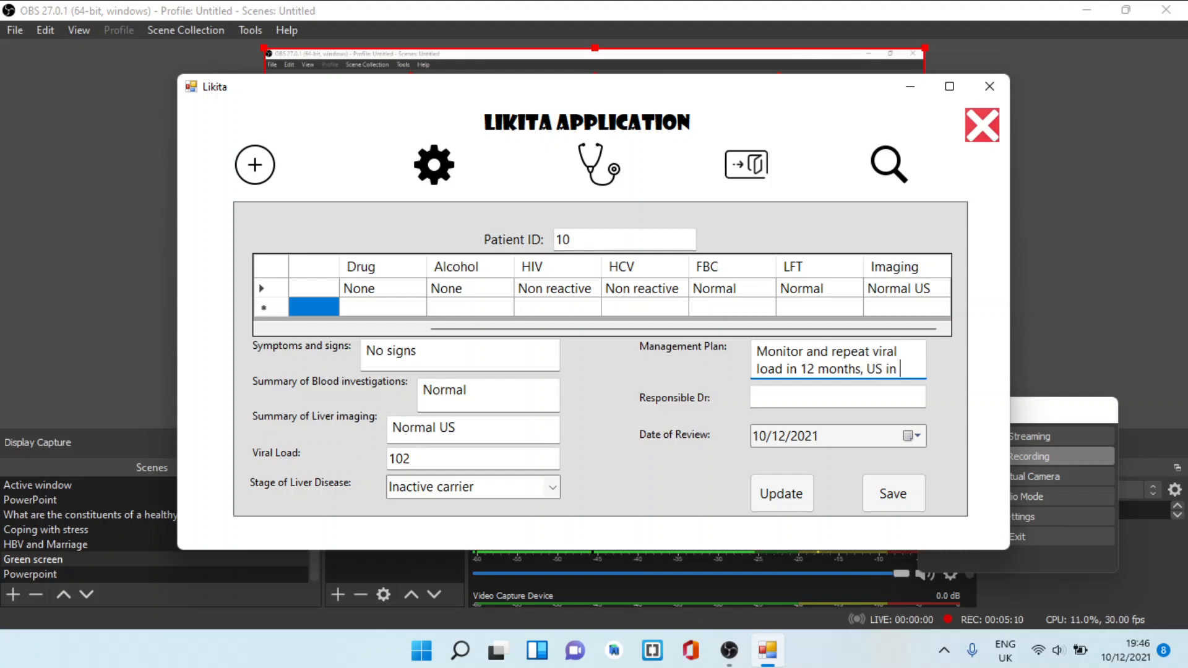
{"action": "type", "text": "6 m"}
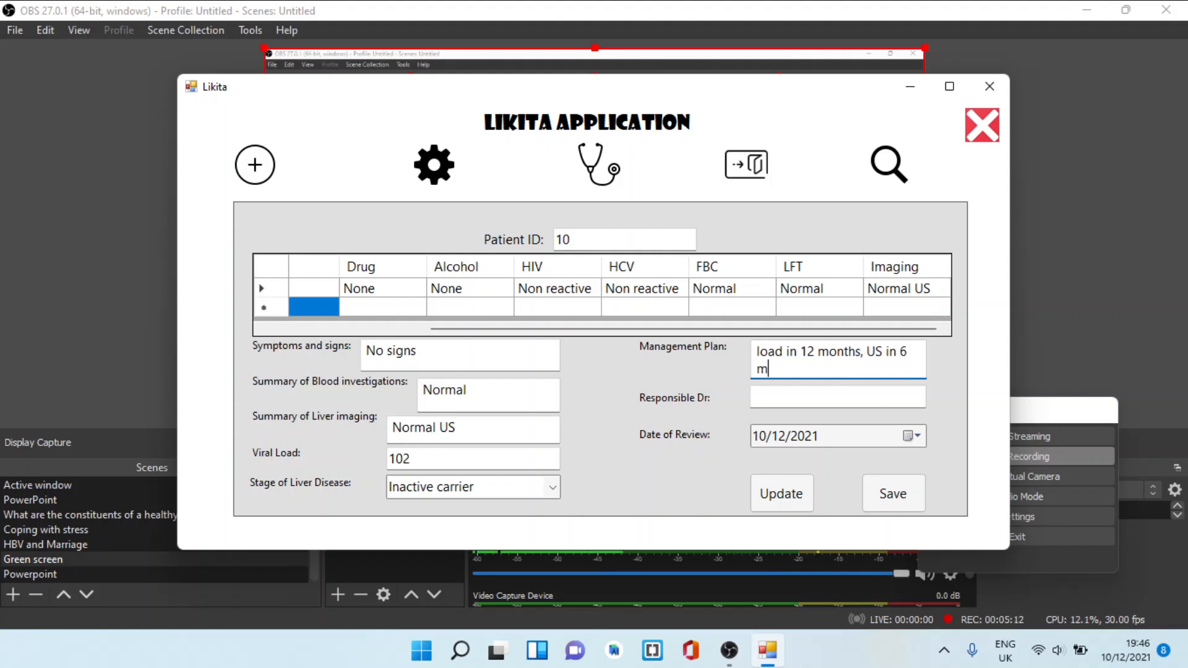
{"action": "type", "text": "onths"}
Complete the encounter with the responsible doctor's name and a review date of 01/12/2021, and save it
{"action": "key", "text": "Tab"}
{"action": "type", "text": "d"}
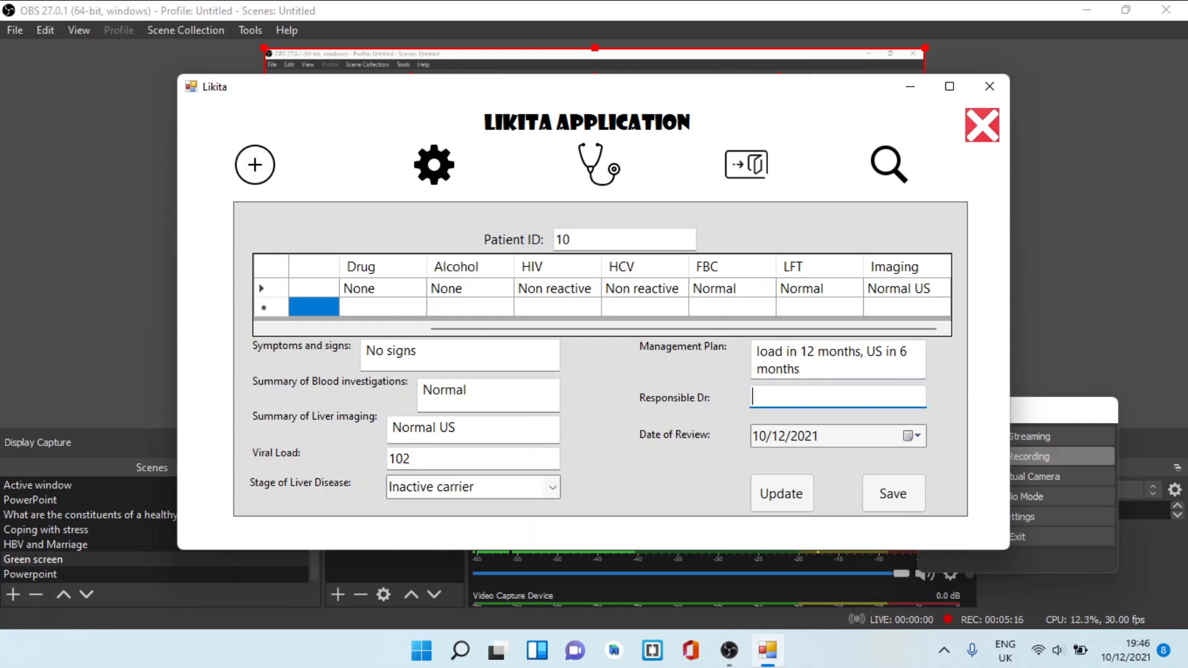
{"action": "type", "text": "r A"}
{"action": "left_click", "coordinate": [877, 443]}
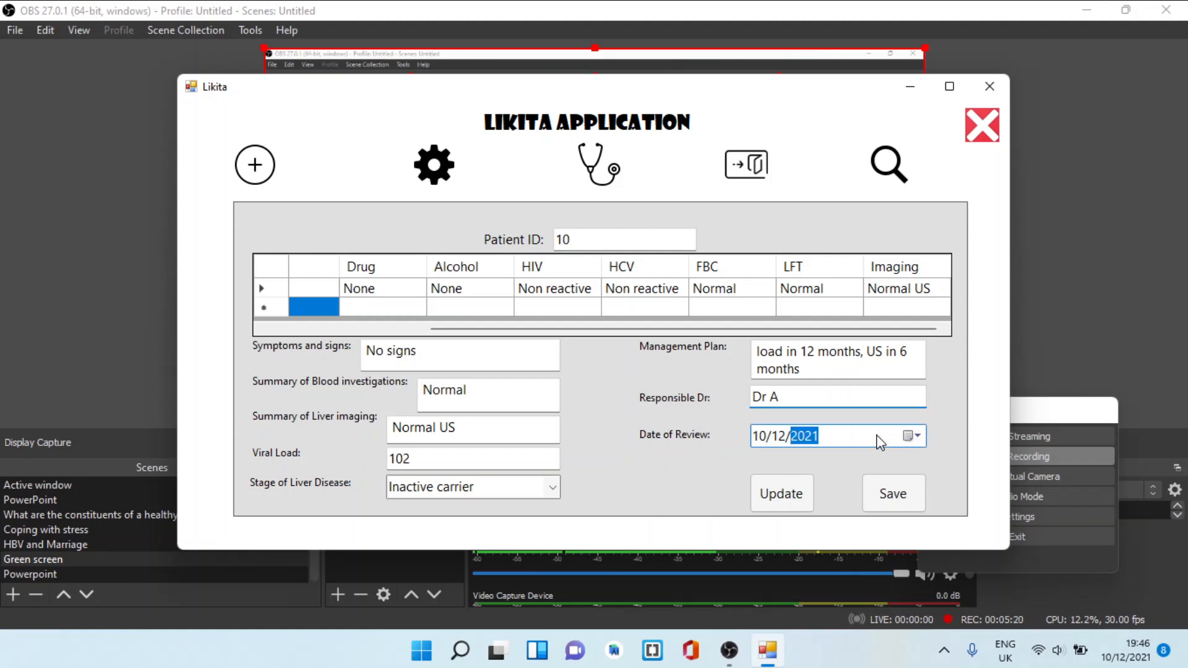
{"action": "left_click", "coordinate": [913, 436]}
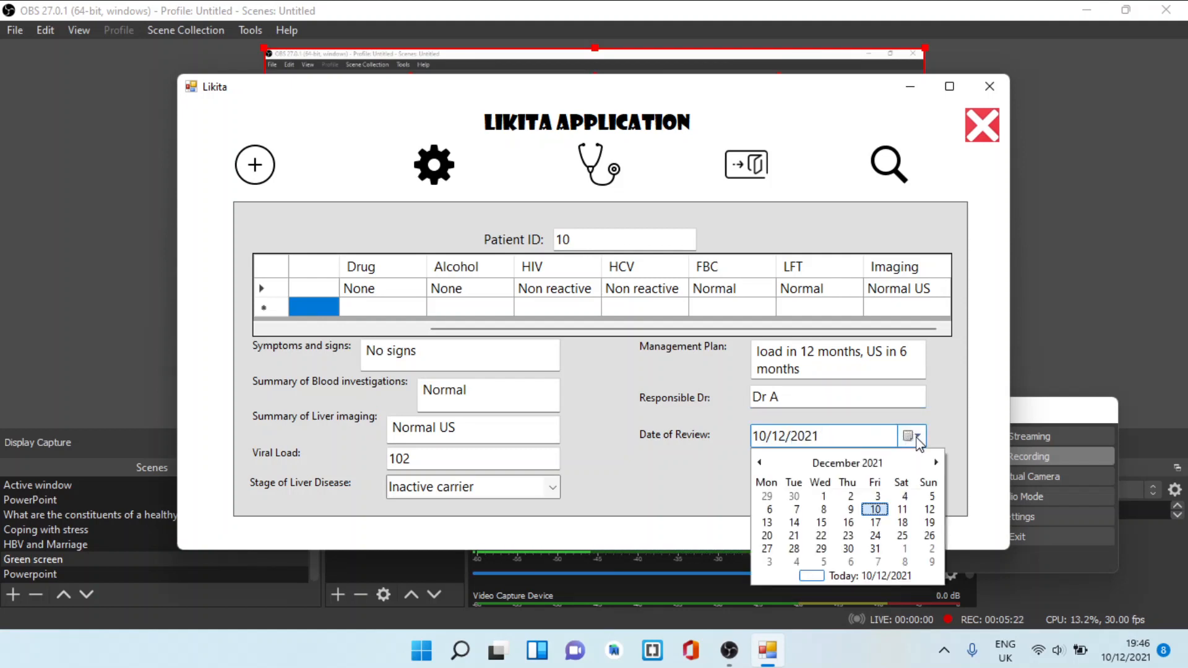
{"action": "left_click", "coordinate": [824, 498]}
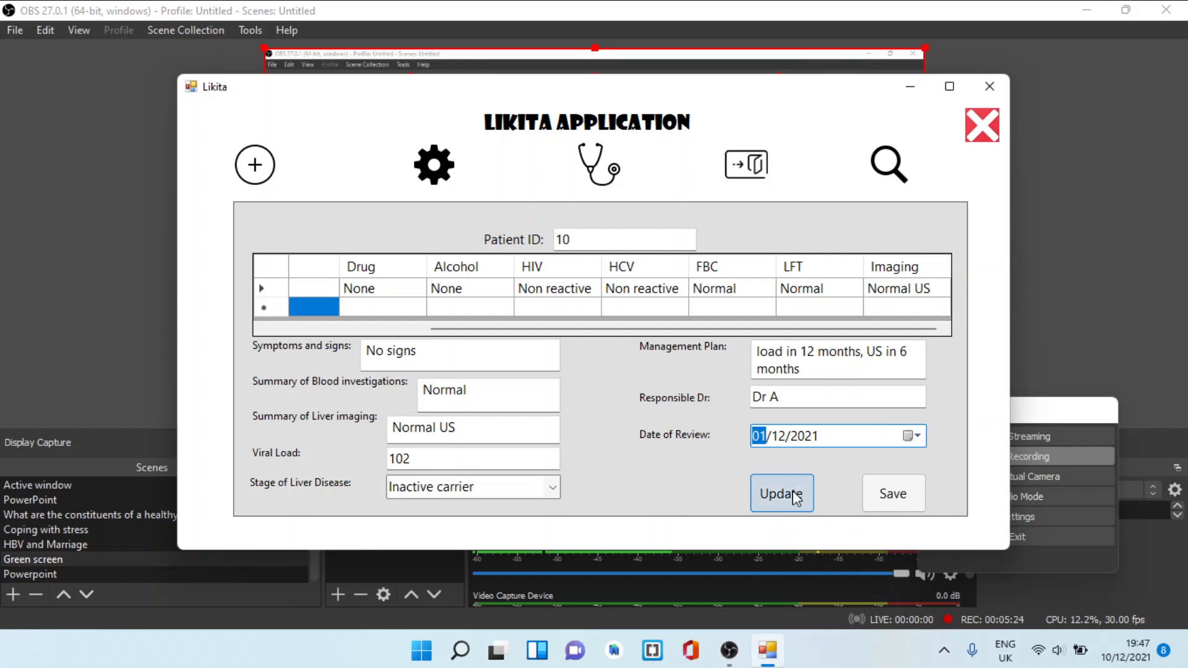
{"action": "left_click", "coordinate": [897, 495]}
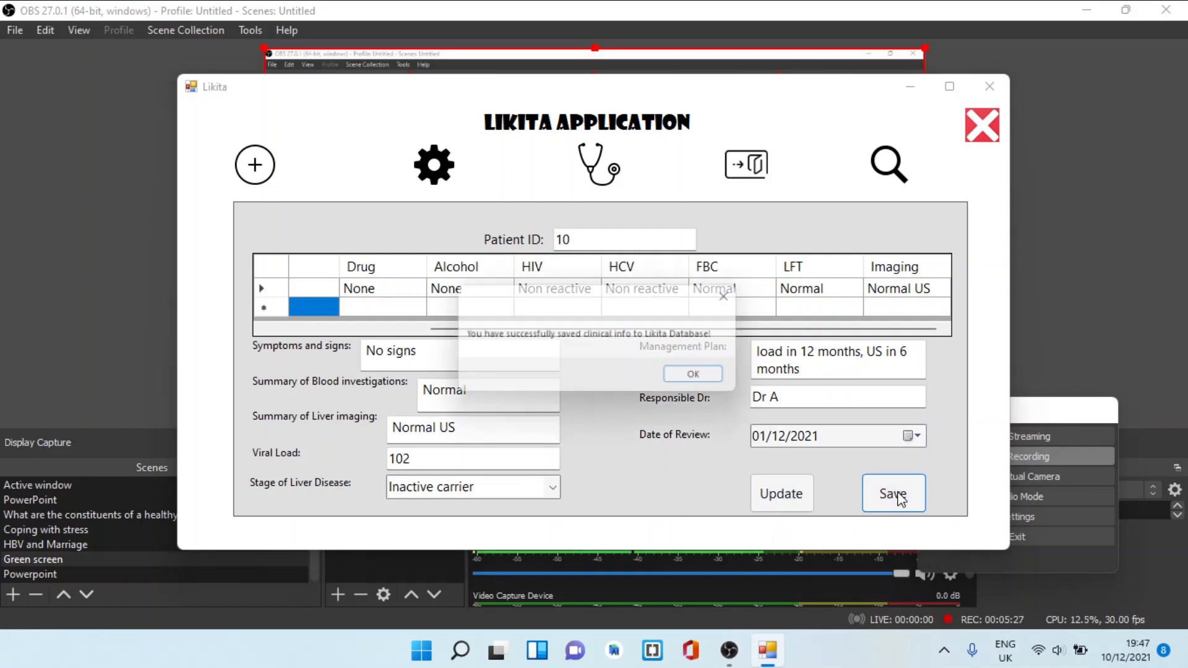
{"action": "left_click", "coordinate": [705, 378]}
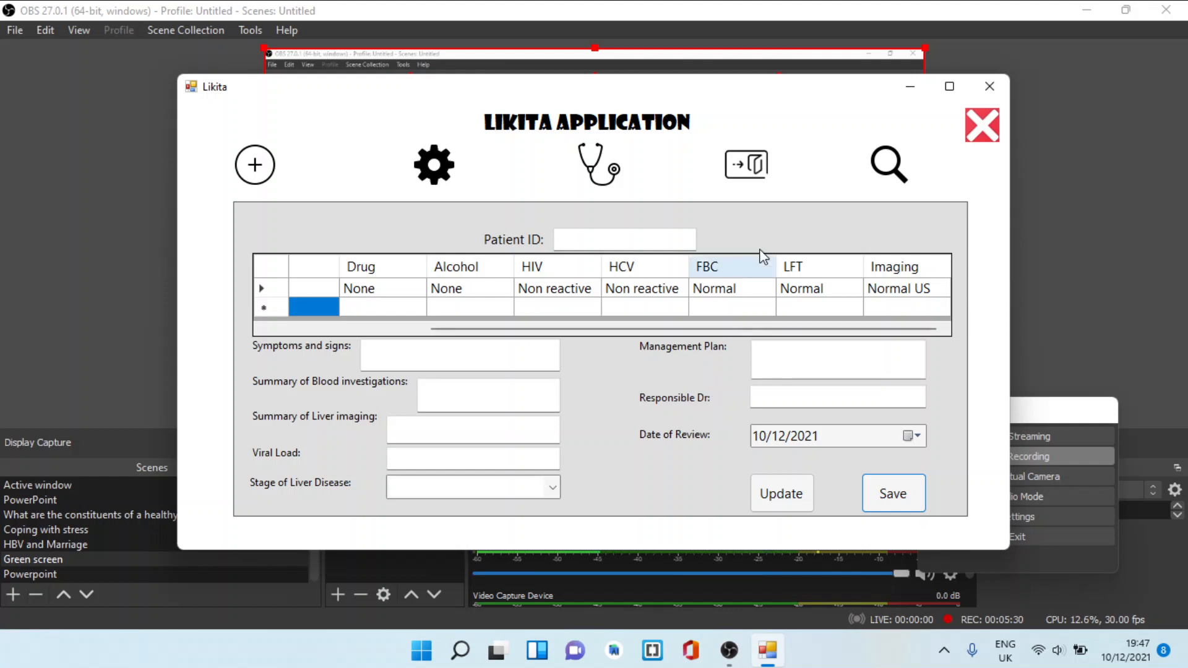
Open the follow-up form with the new management plan section and load the patient by patient ID
{"action": "left_click", "coordinate": [759, 165]}
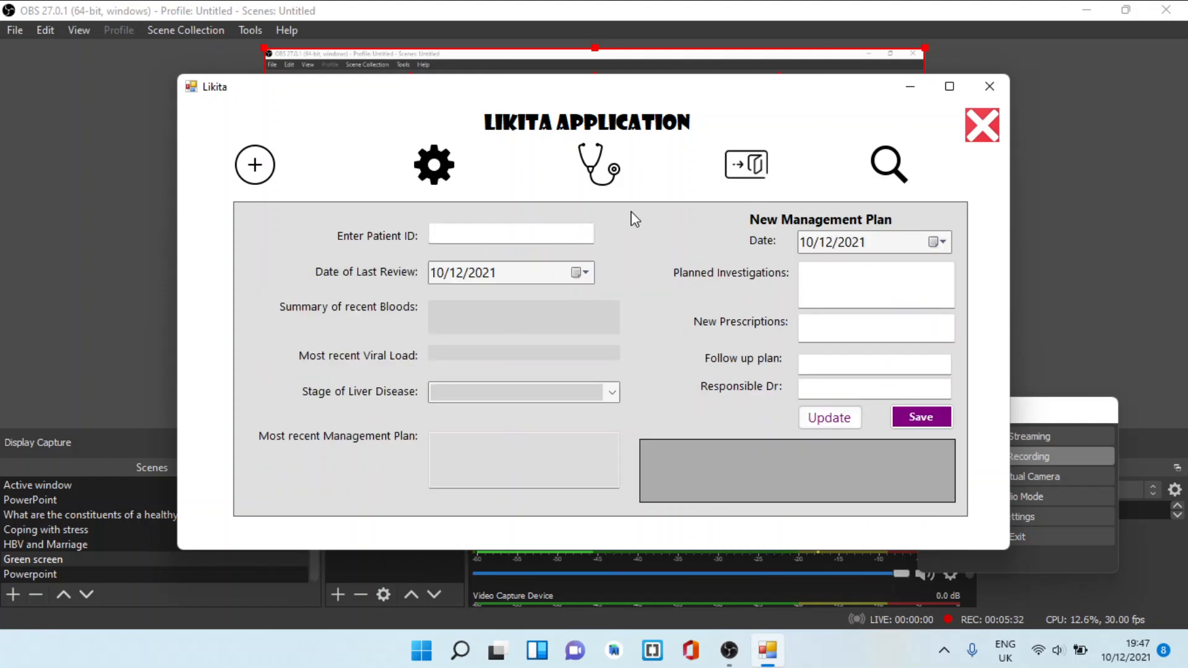
{"action": "left_click", "coordinate": [560, 232]}
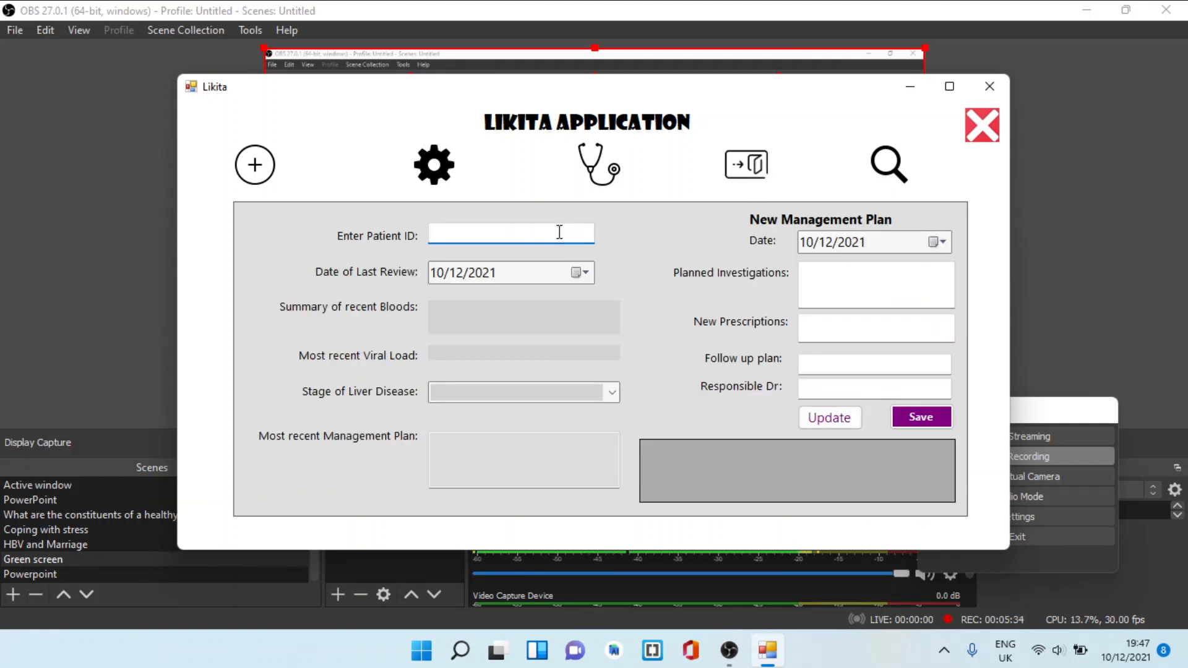
{"action": "type", "text": "10"}
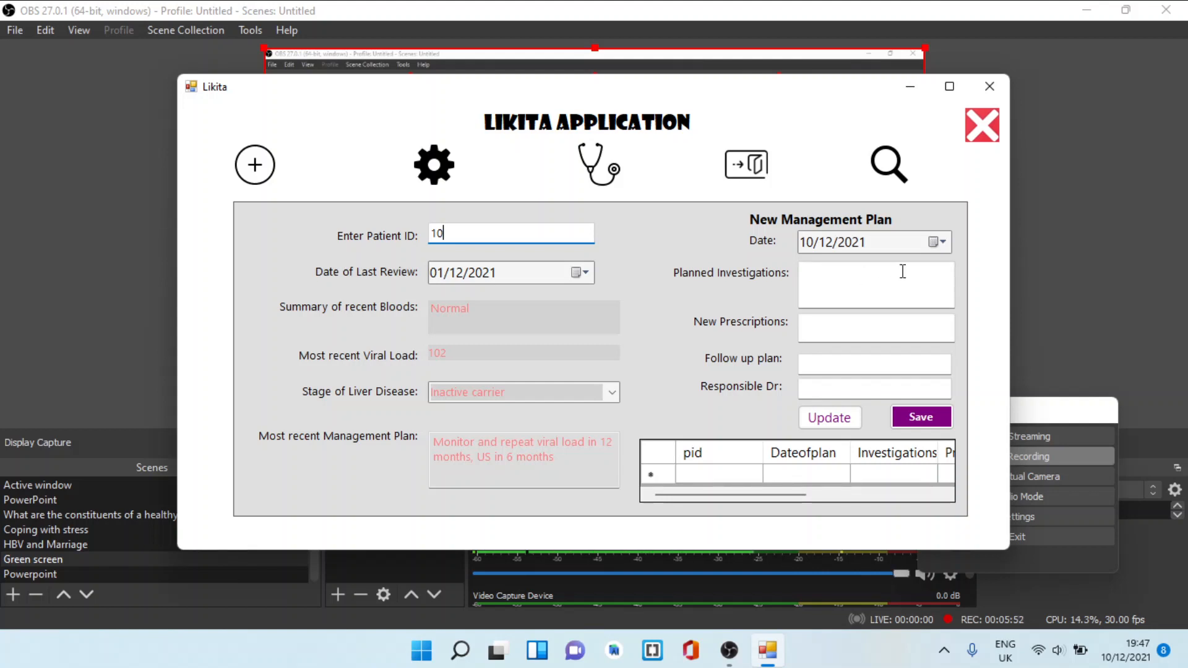
Date the new management plan 09/12/2021 and enter the planned investigations as US scan in 6 months and VL in 1 yr
{"action": "left_click", "coordinate": [940, 246]}
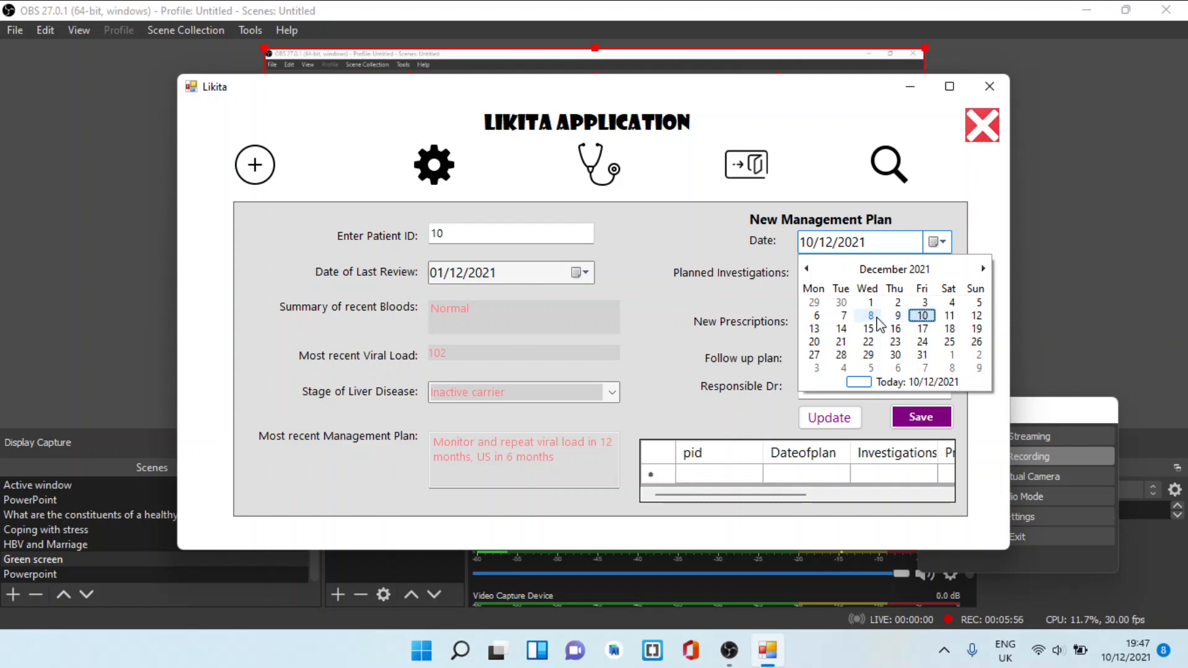
{"action": "left_click", "coordinate": [896, 316]}
{"action": "left_click", "coordinate": [839, 291]}
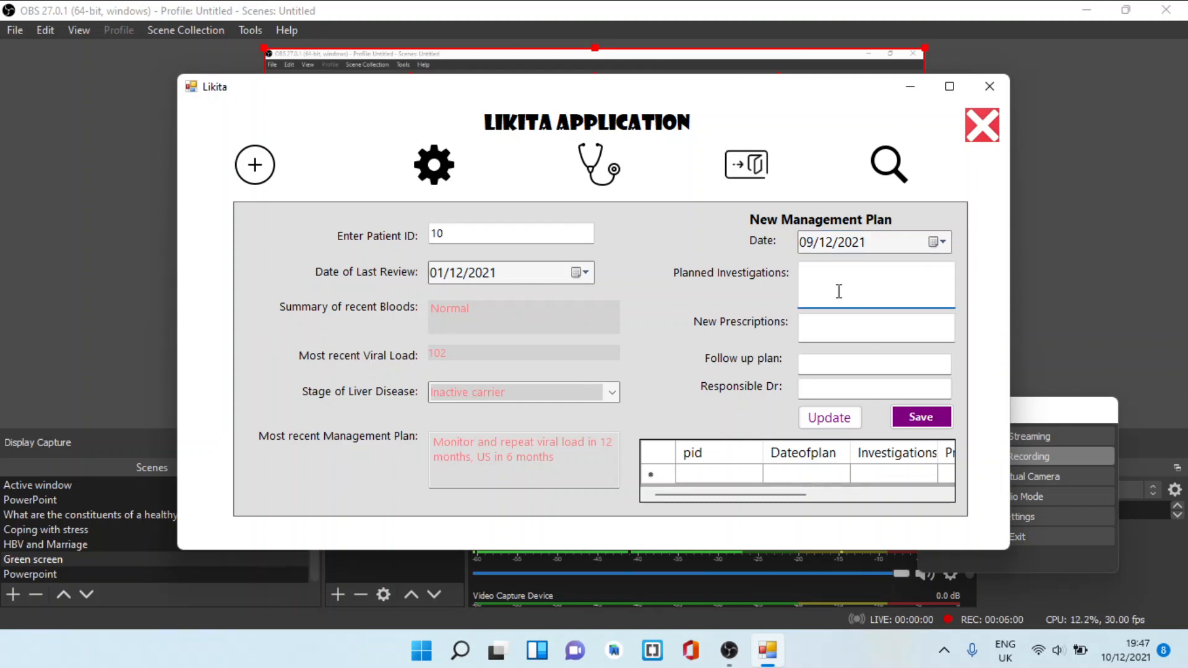
{"action": "type", "text": "US scan in 6 motn"}
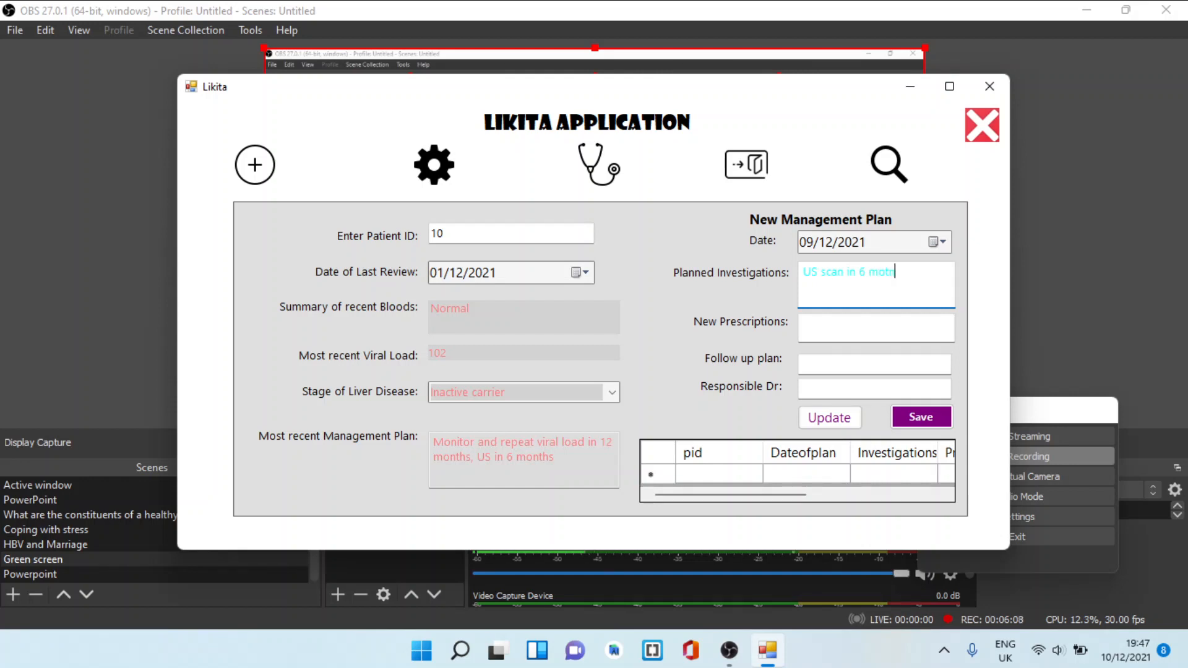
{"action": "key", "text": "BackSpace"}
{"action": "key", "text": "BackSpace"}
{"action": "type", "text": "nths "}
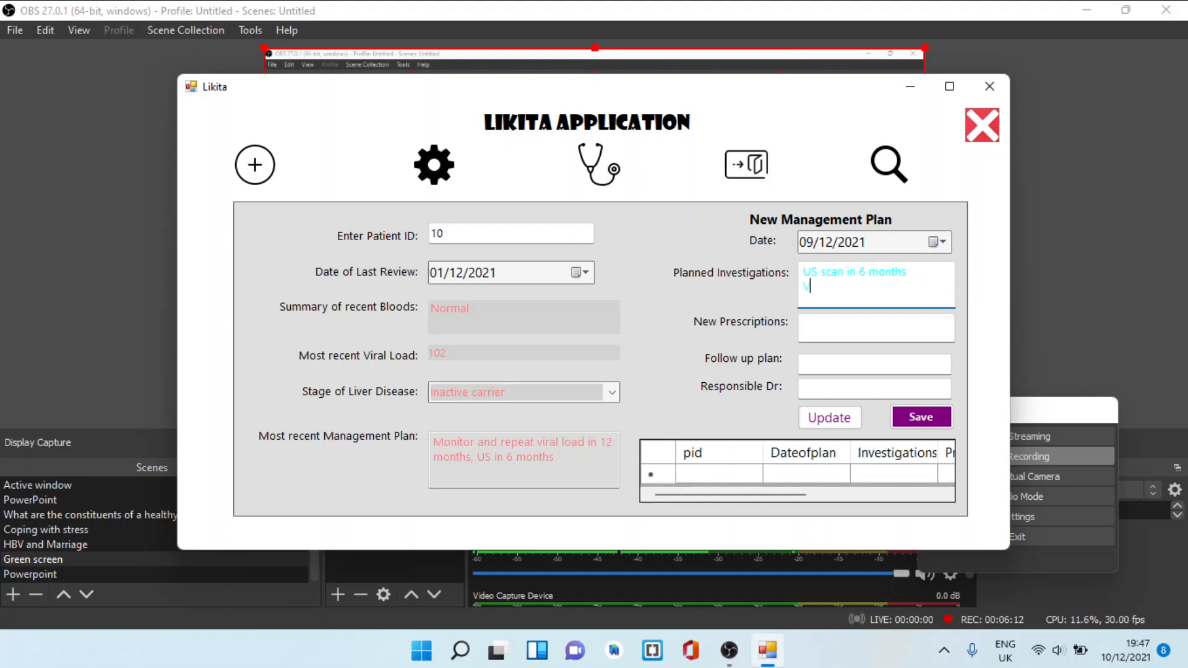
{"action": "type", "text": "VL in 1 yr"}
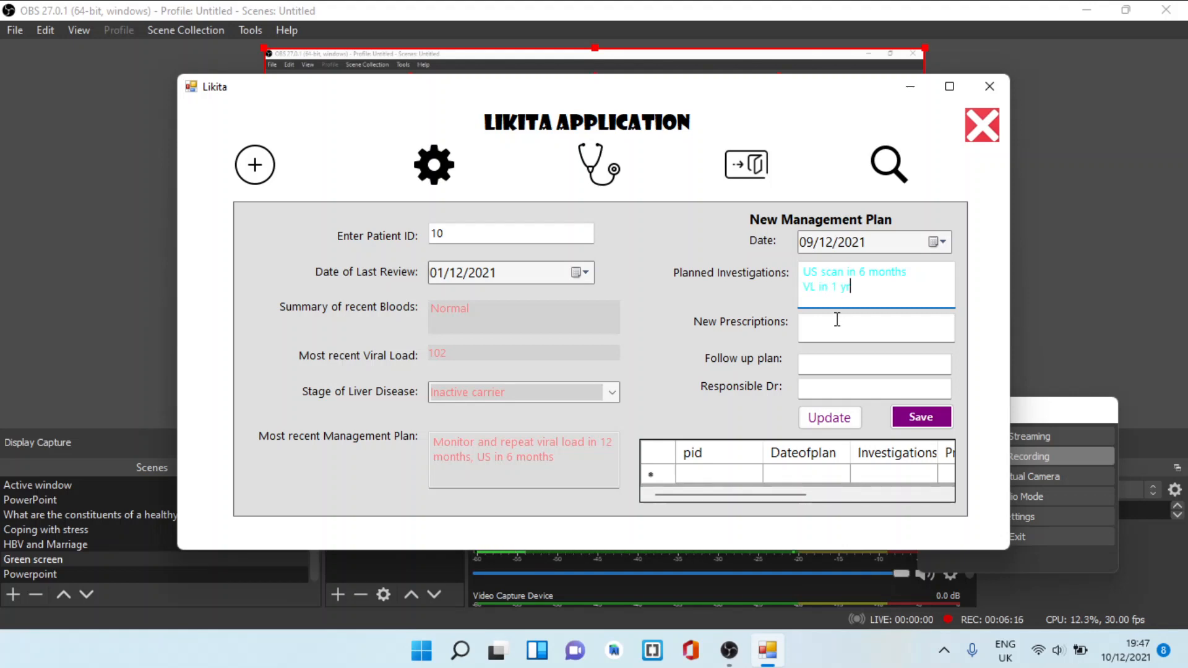
Enter None for new prescriptions, 6 months for the follow-up plan and the responsible doctor's name, and save the new management plan
{"action": "left_click", "coordinate": [837, 325]}
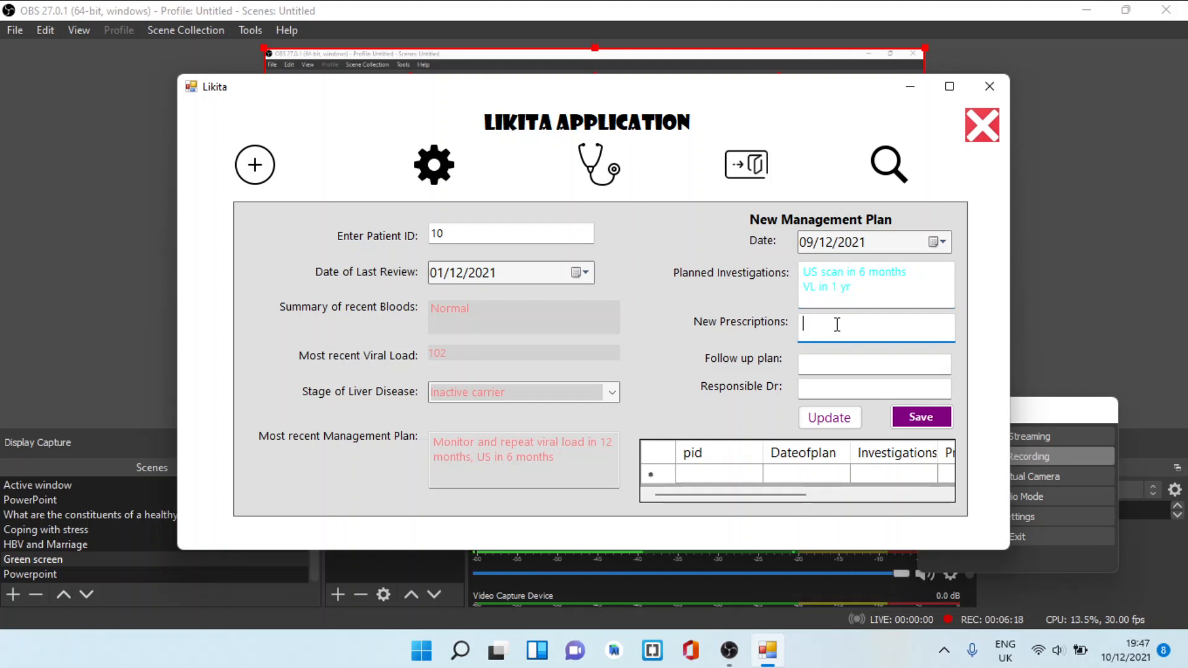
{"action": "type", "text": "None"}
{"action": "left_click", "coordinate": [857, 358]}
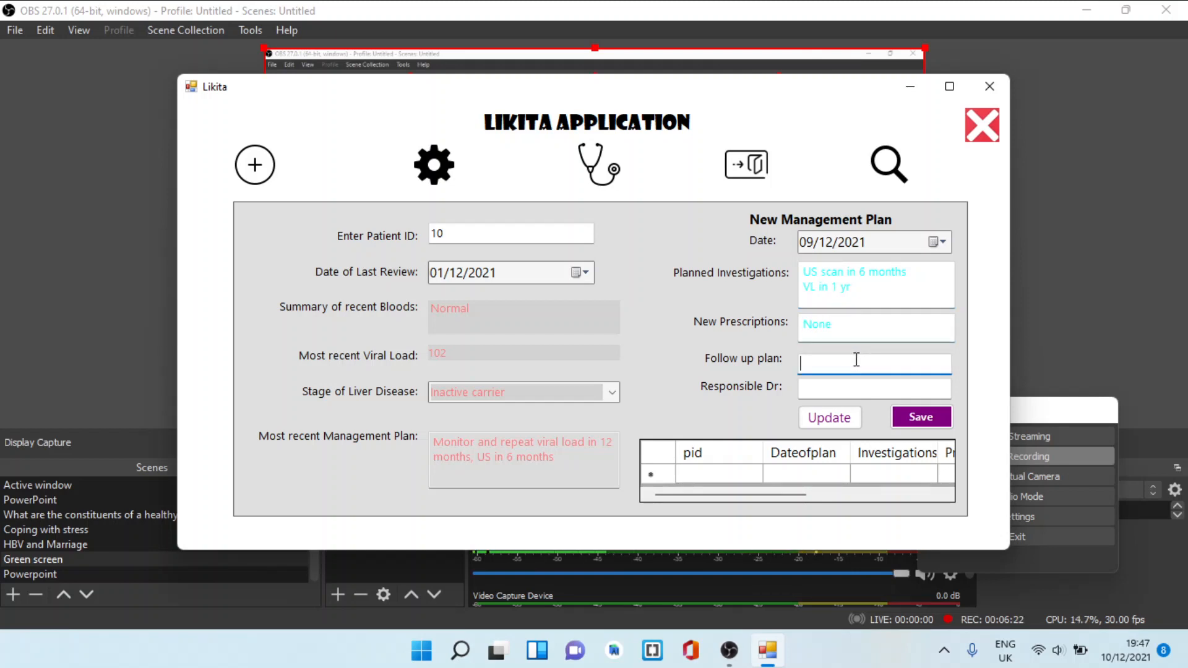
{"action": "type", "text": "6 months "}
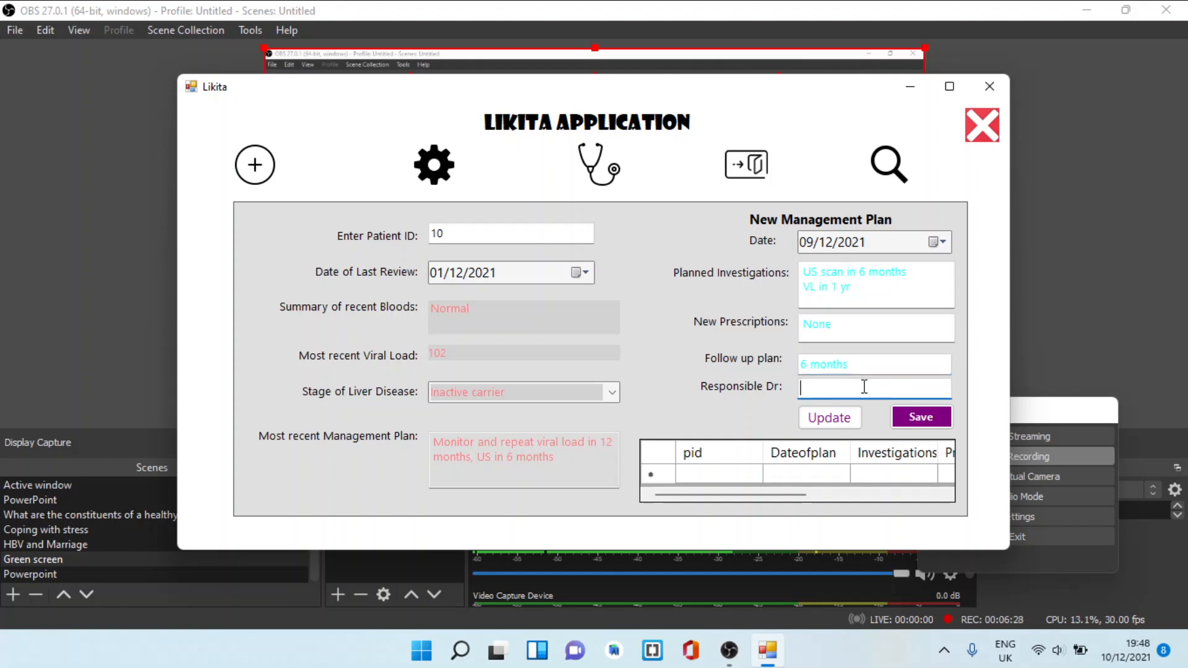
{"action": "type", "text": "Dr A"}
{"action": "left_click", "coordinate": [919, 419]}
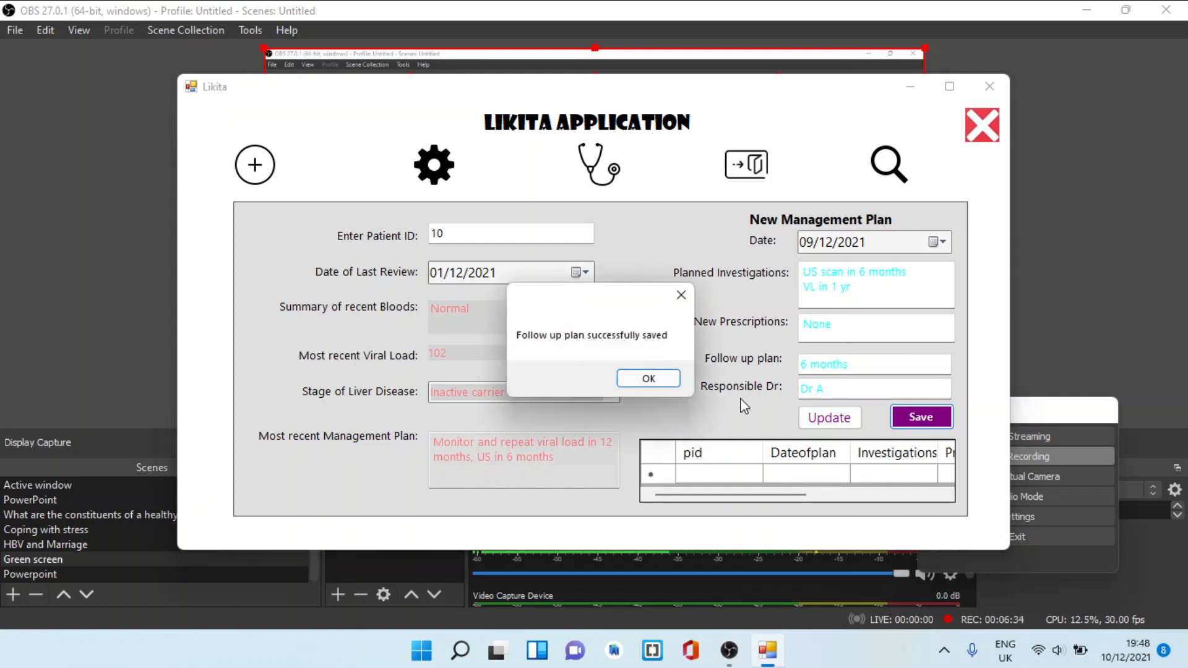
{"action": "left_click", "coordinate": [662, 379]}
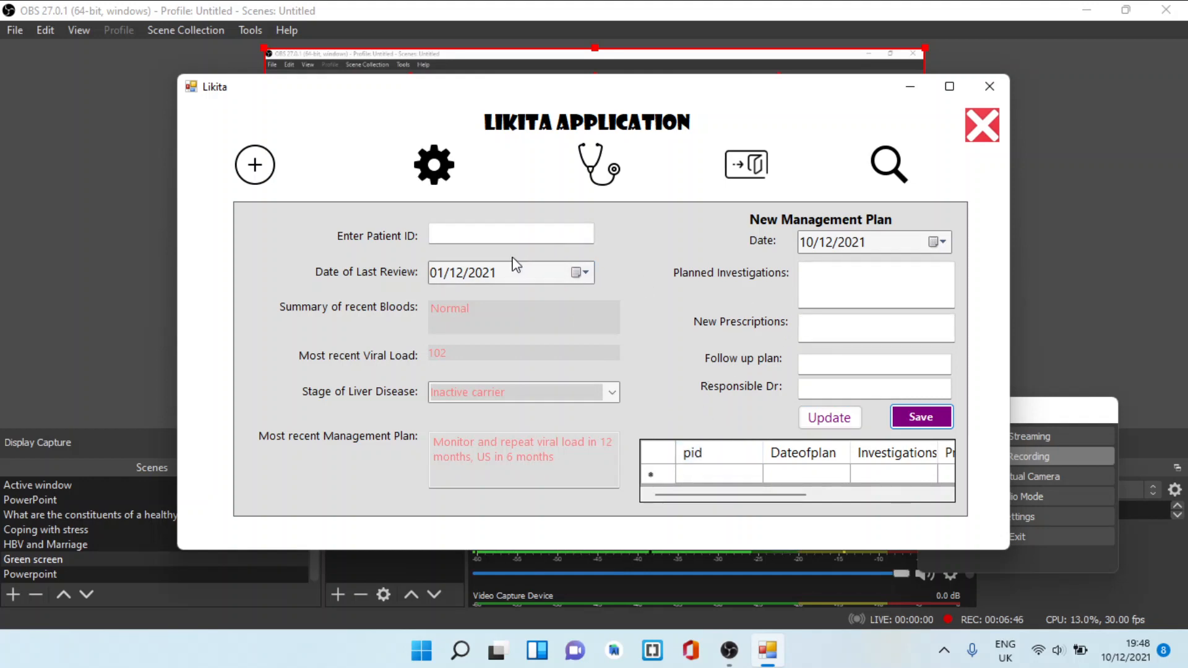
Reload the patient by patient ID and review the saved plan's investigations, prescriptions, follow-up and doctor columns
{"action": "left_click", "coordinate": [504, 232]}
{"action": "type", "text": "10"}
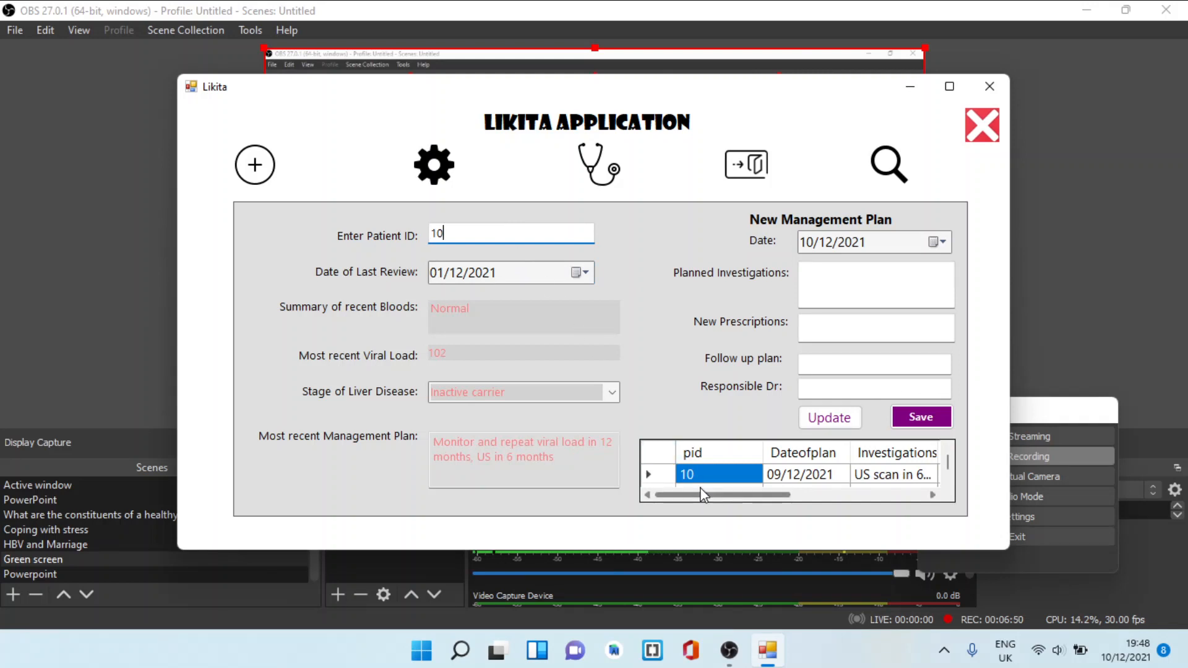
{"action": "left_click_drag", "start_coordinate": [700, 493], "coordinate": [782, 493]}
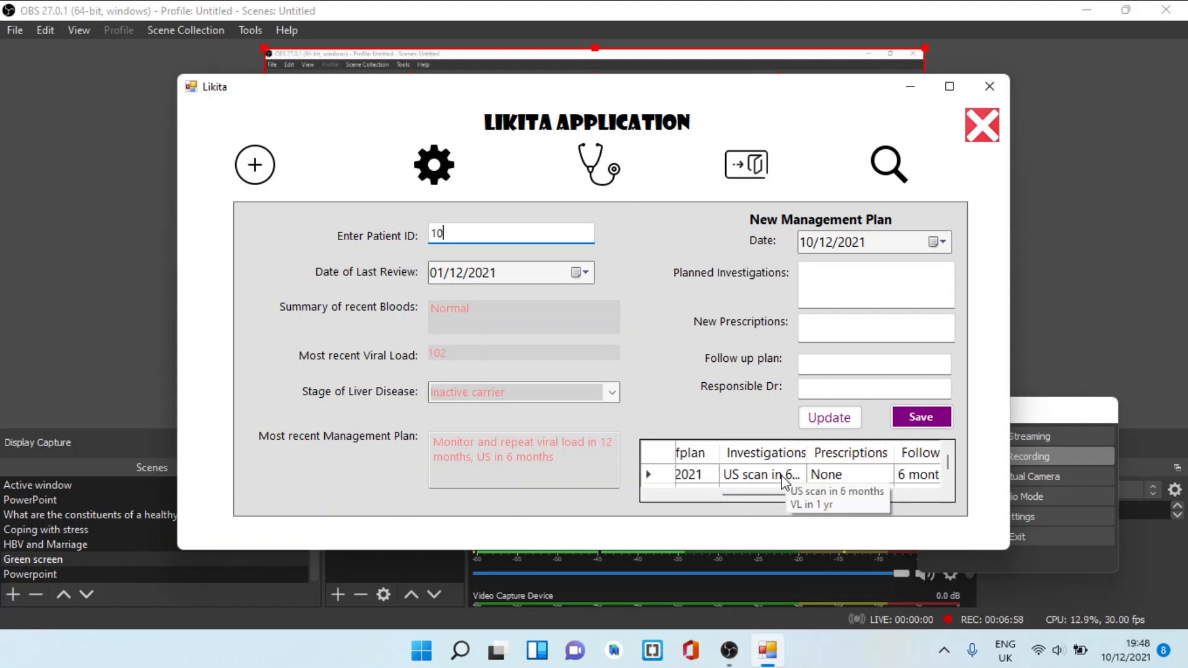
{"action": "left_click_drag", "start_coordinate": [751, 495], "coordinate": [857, 495]}
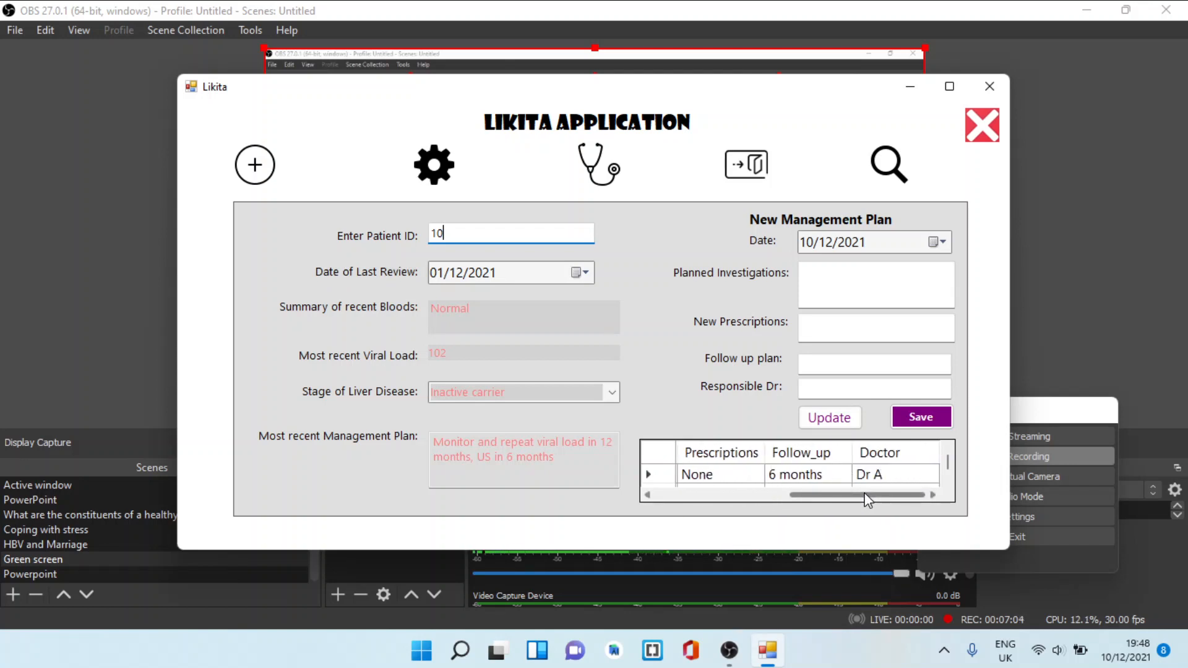
{"action": "left_click_drag", "start_coordinate": [866, 500], "coordinate": [797, 492]}
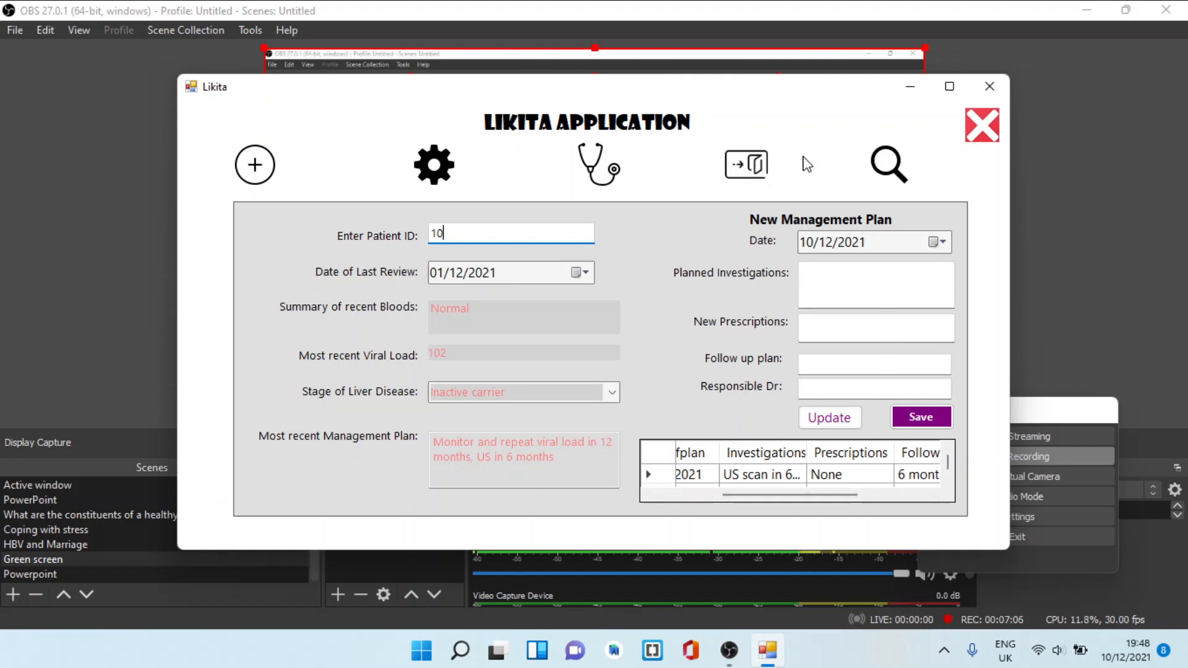
Open the list of all patients and review their clinical records from the HBV column through to the date of review
{"action": "left_click", "coordinate": [886, 174]}
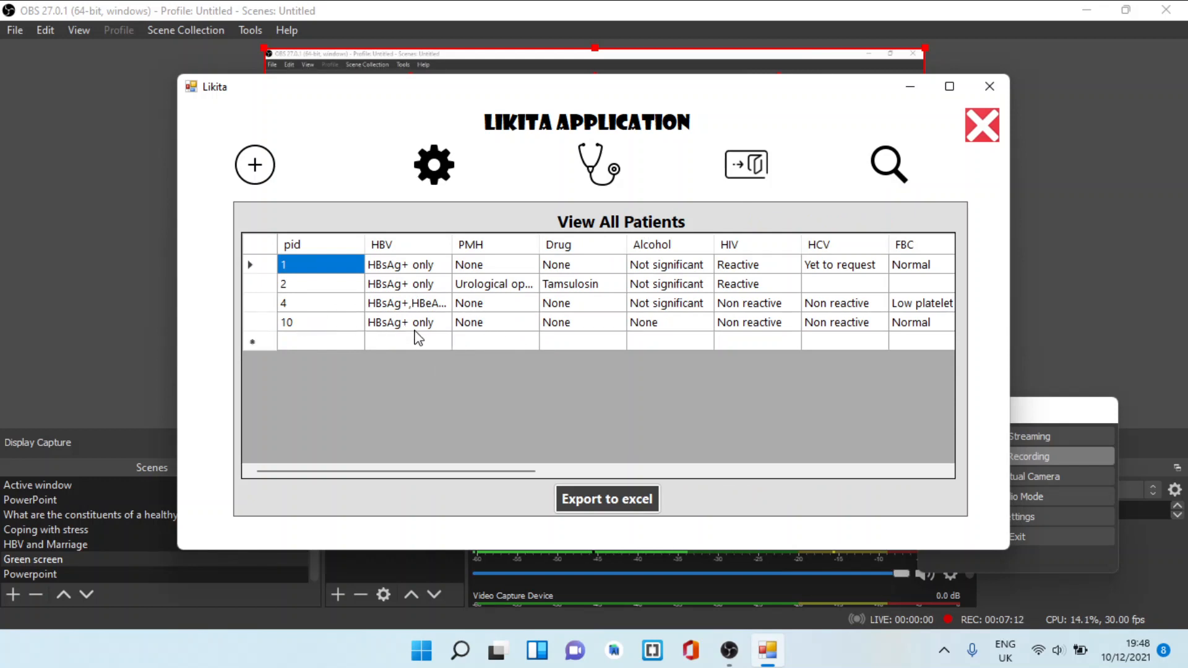
{"action": "left_click_drag", "start_coordinate": [413, 470], "coordinate": [866, 486]}
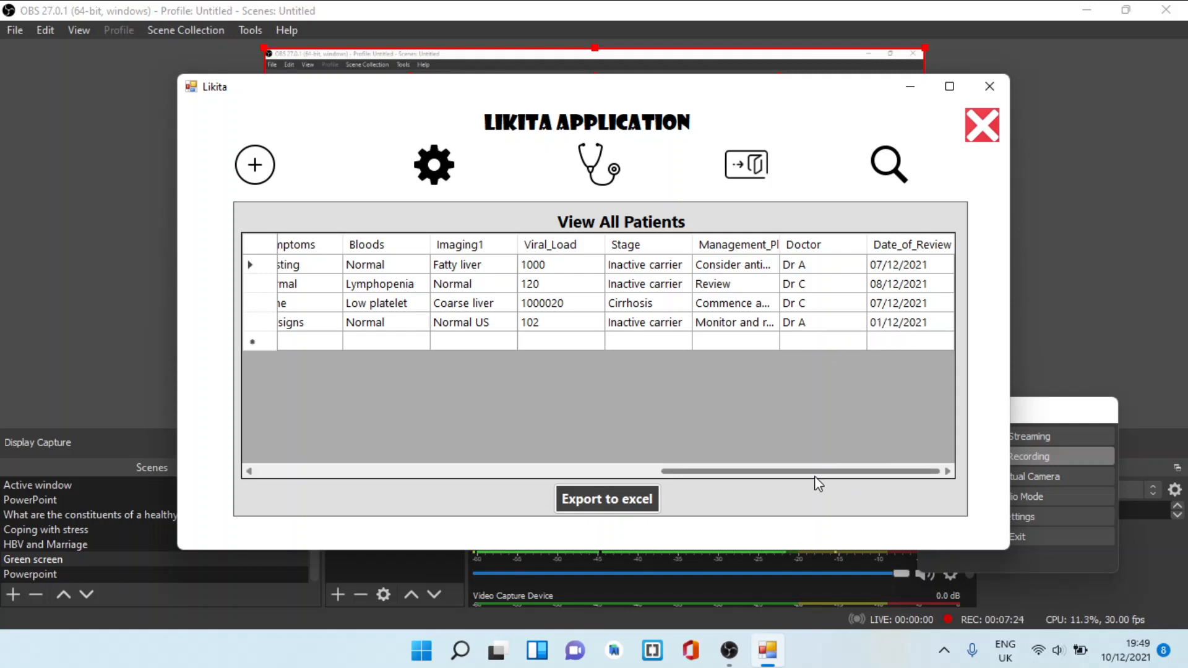
{"action": "left_click_drag", "start_coordinate": [832, 476], "coordinate": [438, 478]}
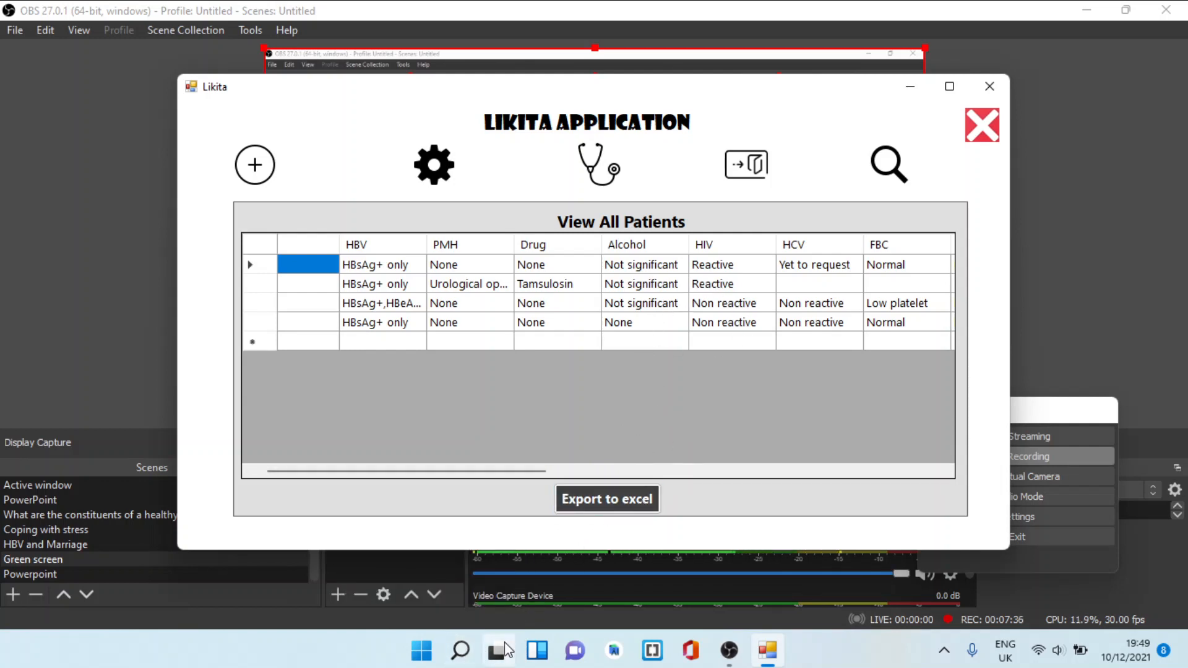
Launch Excel and export the full View All Patients table from Likita to it
{"action": "left_click", "coordinate": [461, 651]}
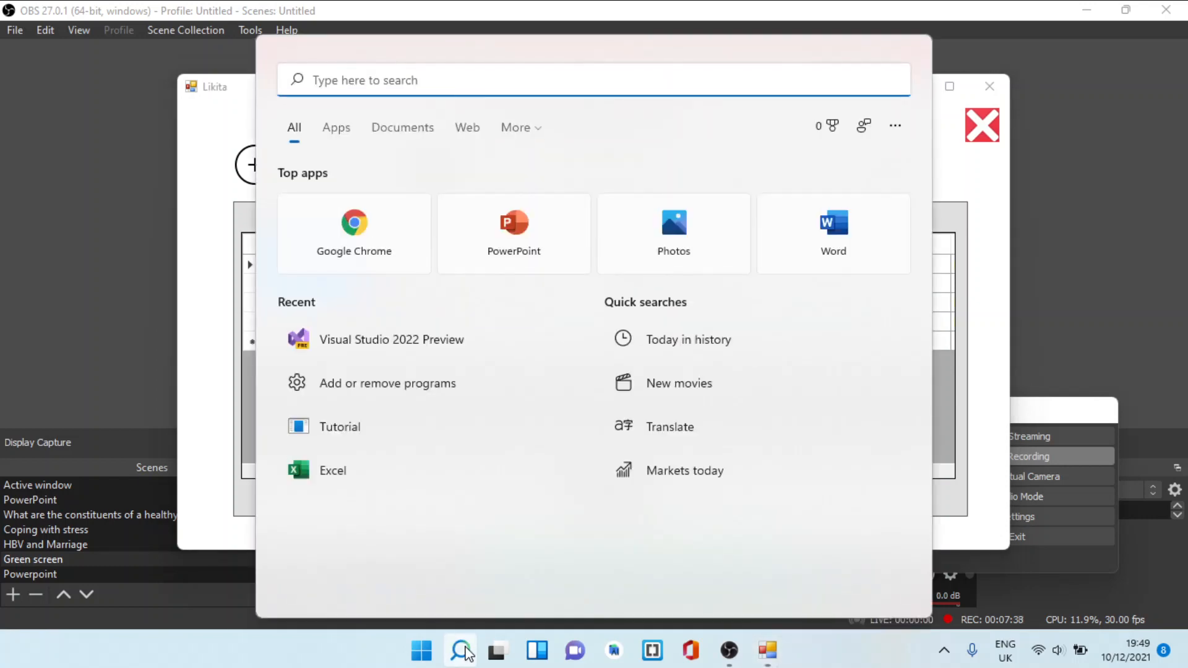
{"action": "type", "text": "exe"}
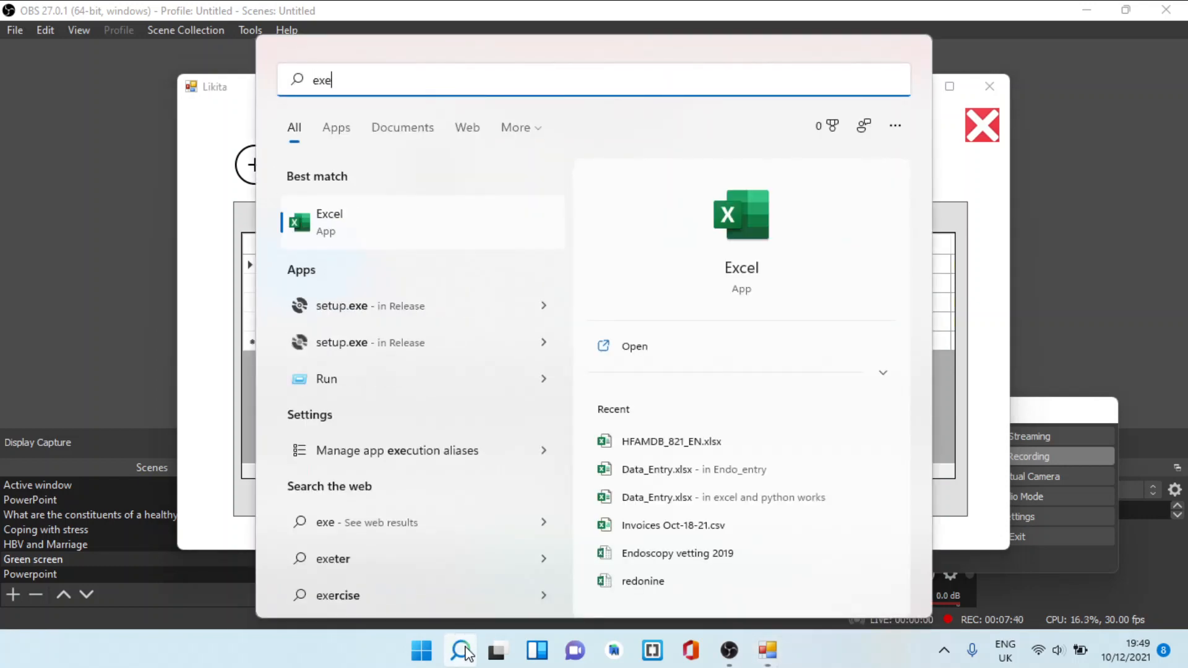
{"action": "left_click", "coordinate": [748, 239]}
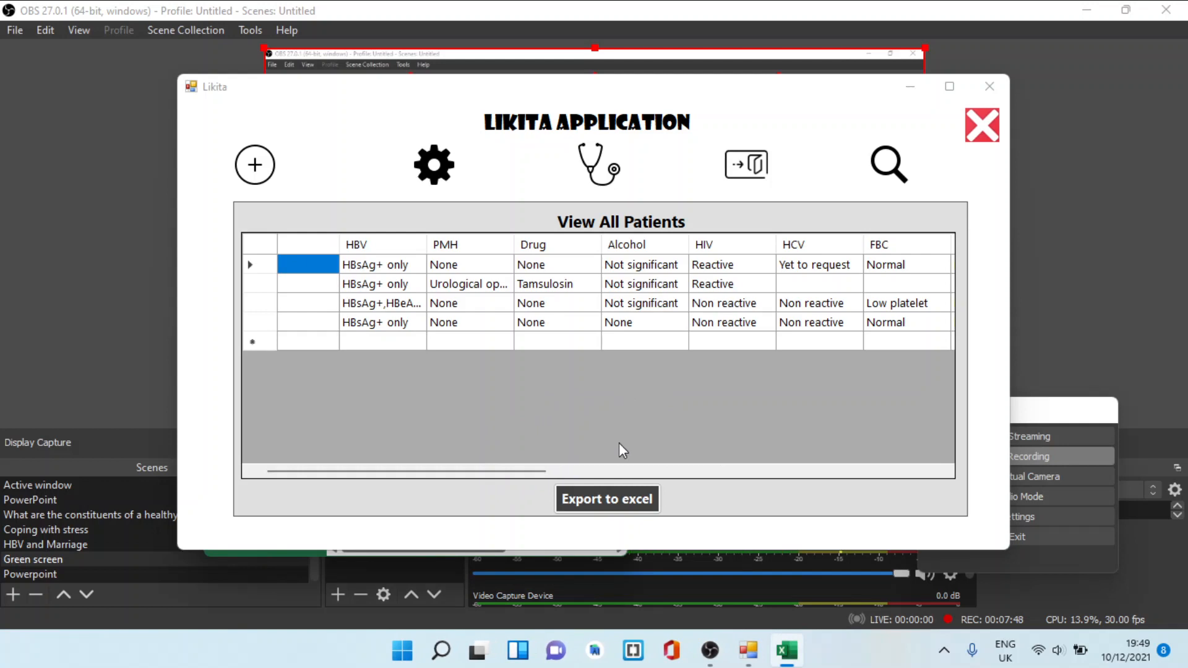
{"action": "left_click", "coordinate": [619, 501]}
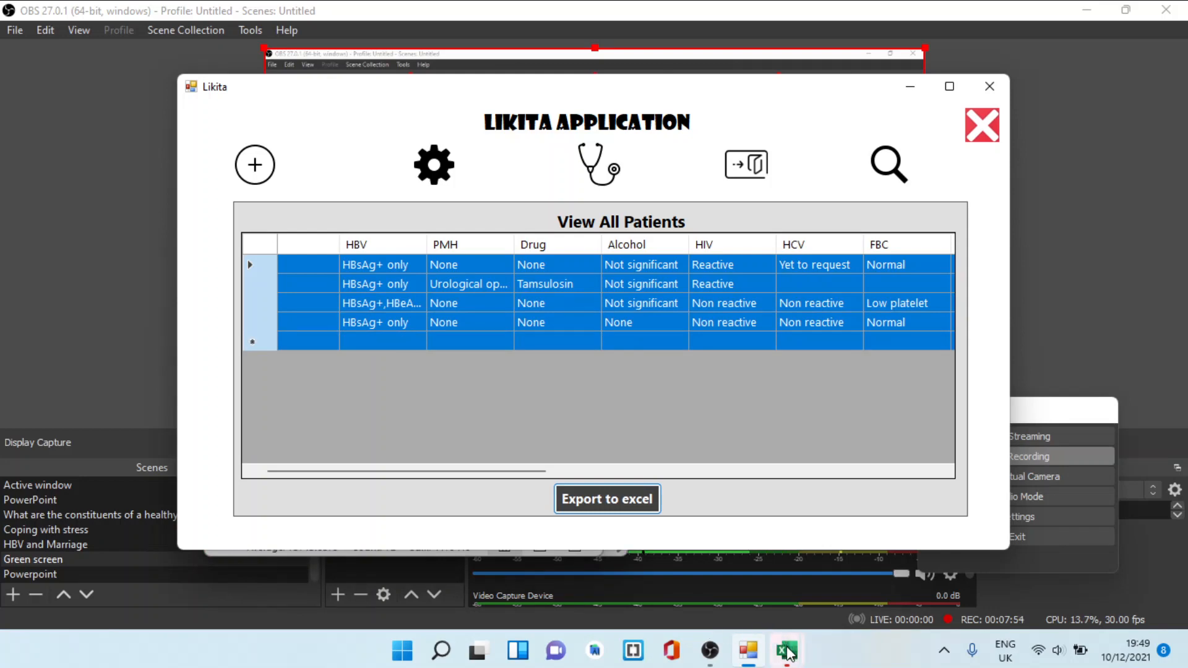
Minimise Likita, show the exported Excel workbook at full size and inspect the HBV entry in cell C4
{"action": "mouse_move", "coordinate": [776, 634]}
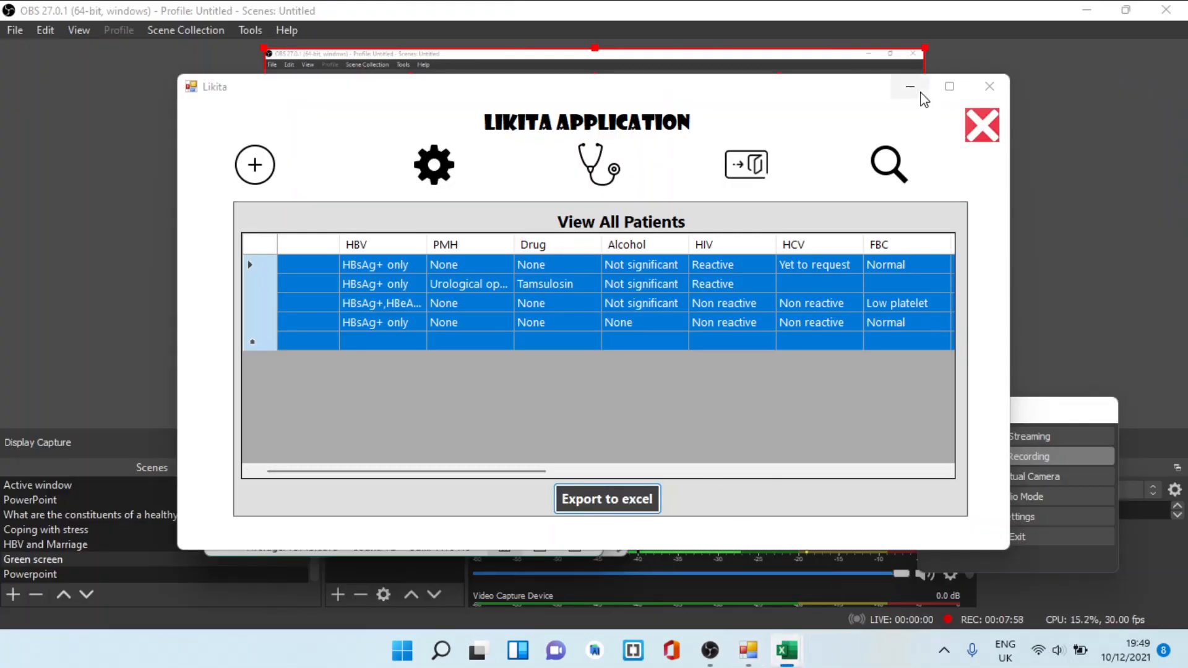
{"action": "left_click", "coordinate": [913, 91]}
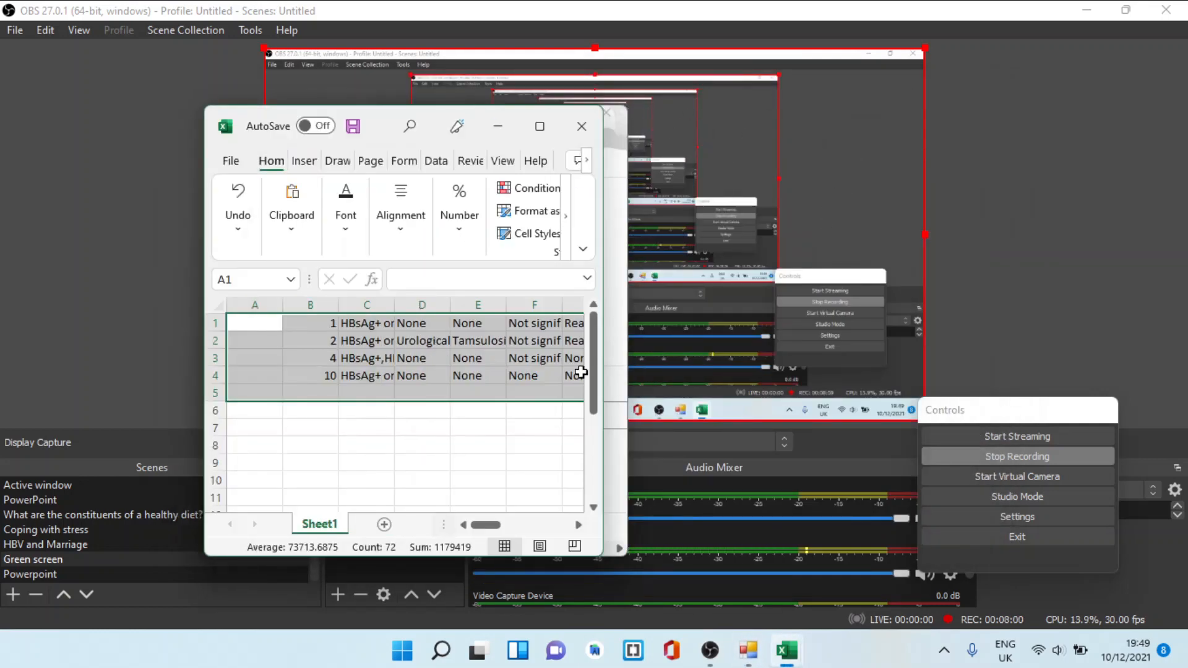
{"action": "left_click", "coordinate": [540, 127]}
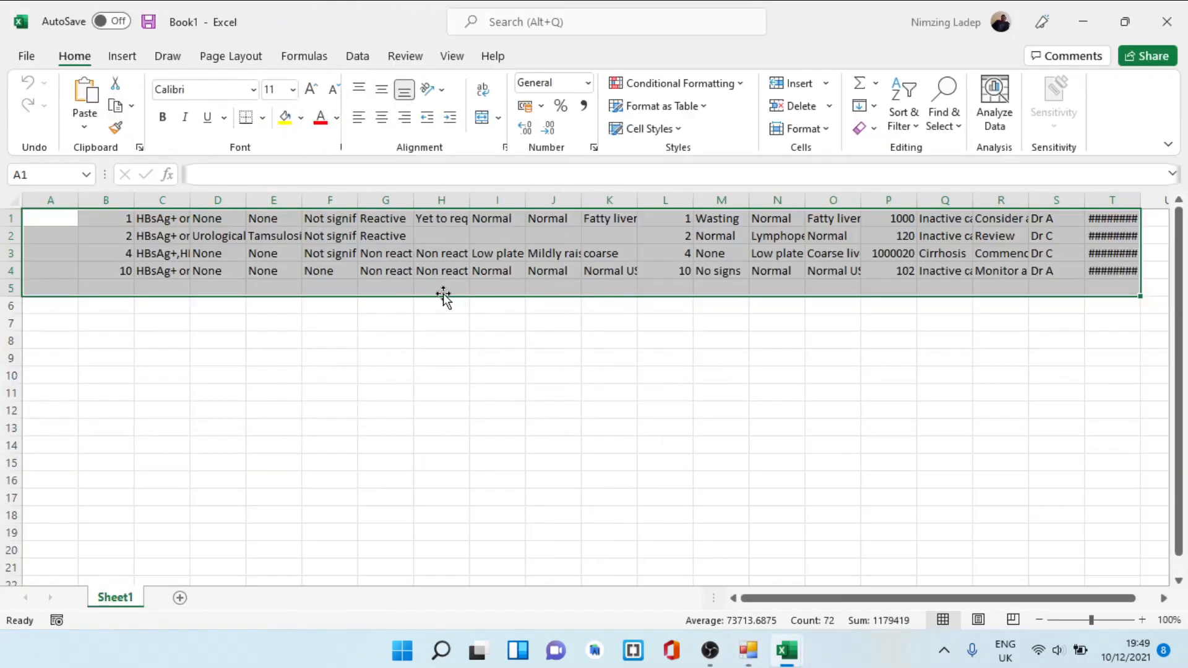
{"action": "left_click", "coordinate": [151, 273]}
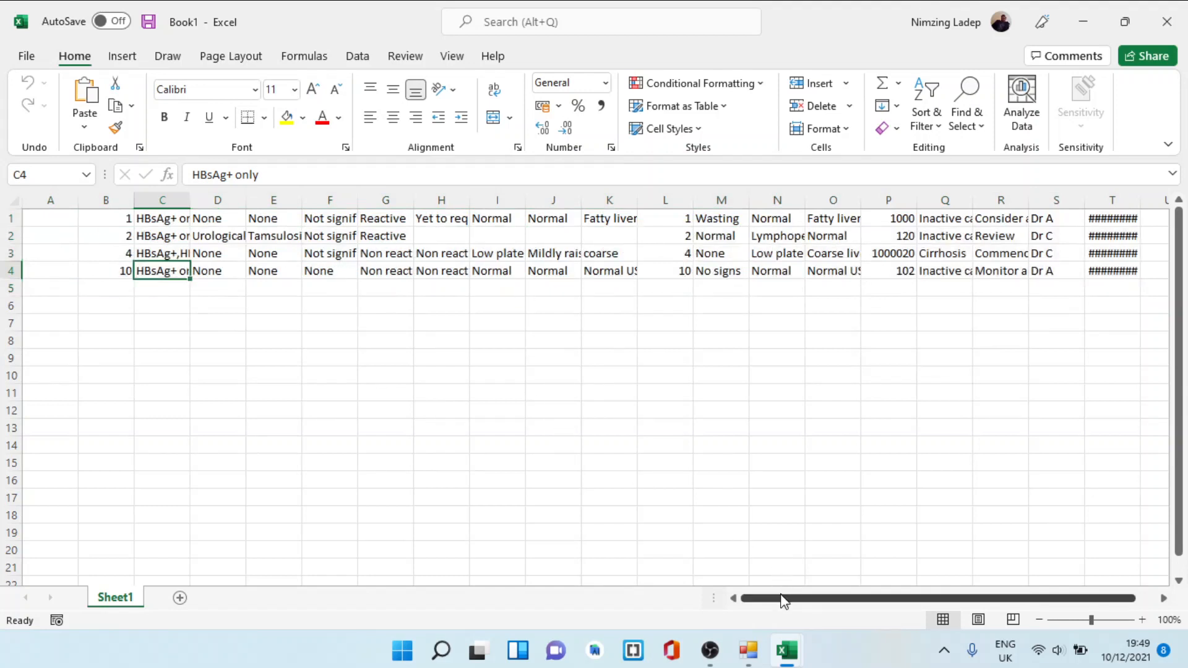
Check the date in cell T4 and widen column T so the full review dates fit
{"action": "left_click_drag", "start_coordinate": [783, 600], "coordinate": [888, 600]}
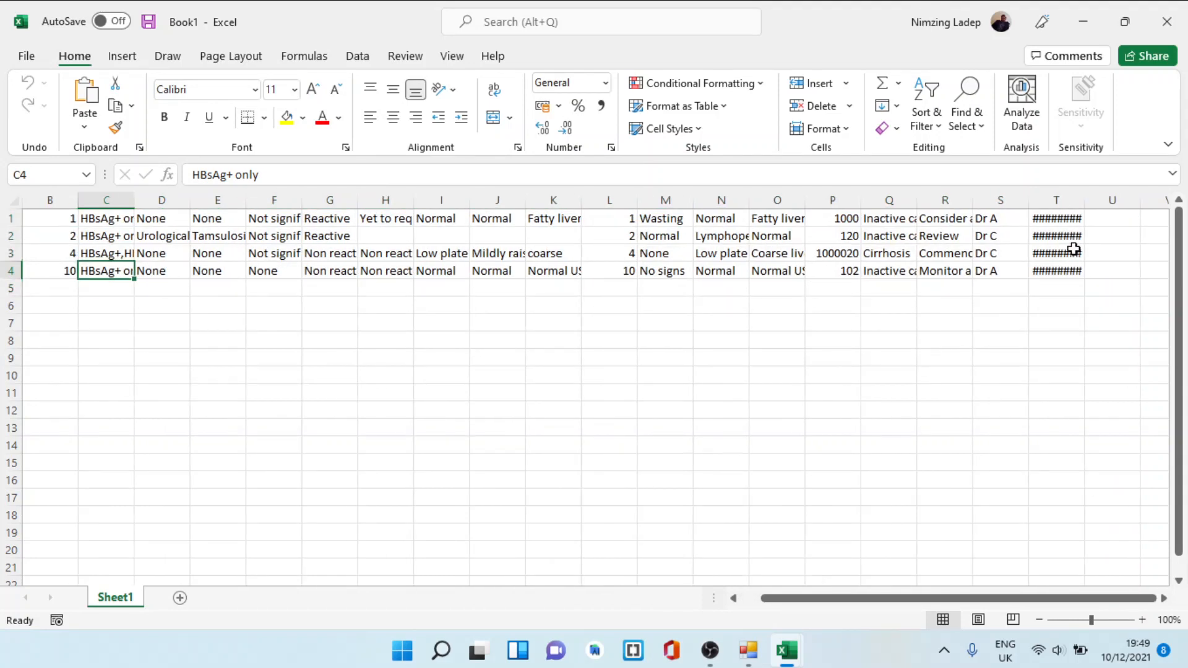
{"action": "left_click", "coordinate": [1075, 270]}
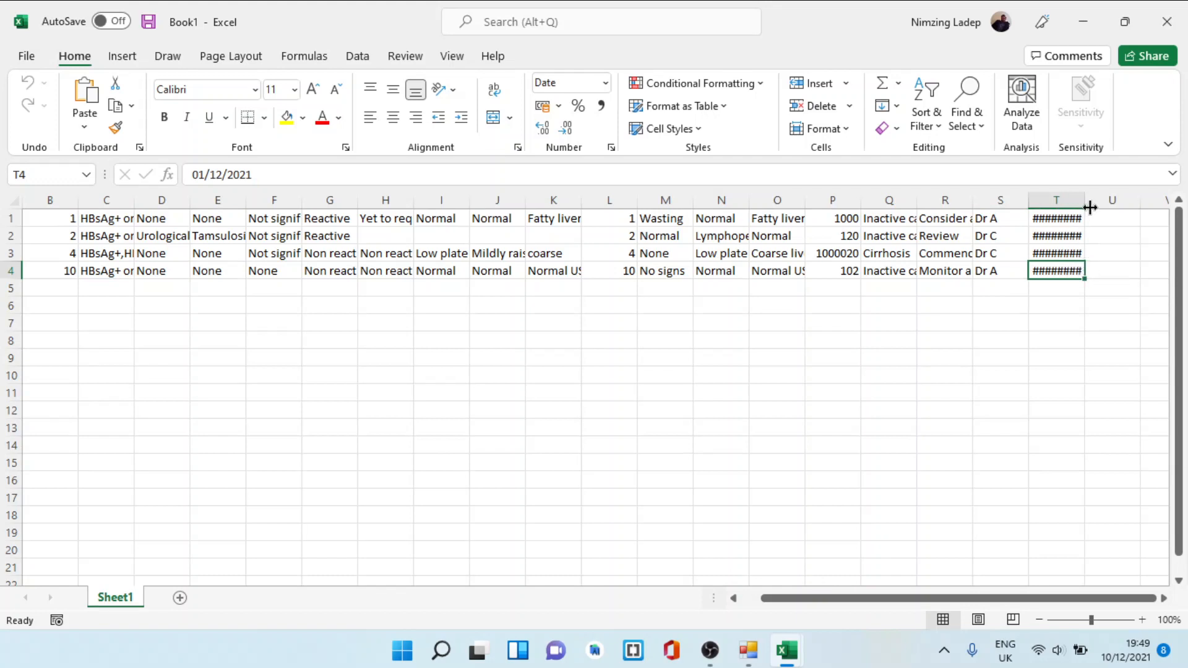
{"action": "left_click_drag", "start_coordinate": [1087, 205], "coordinate": [1118, 205]}
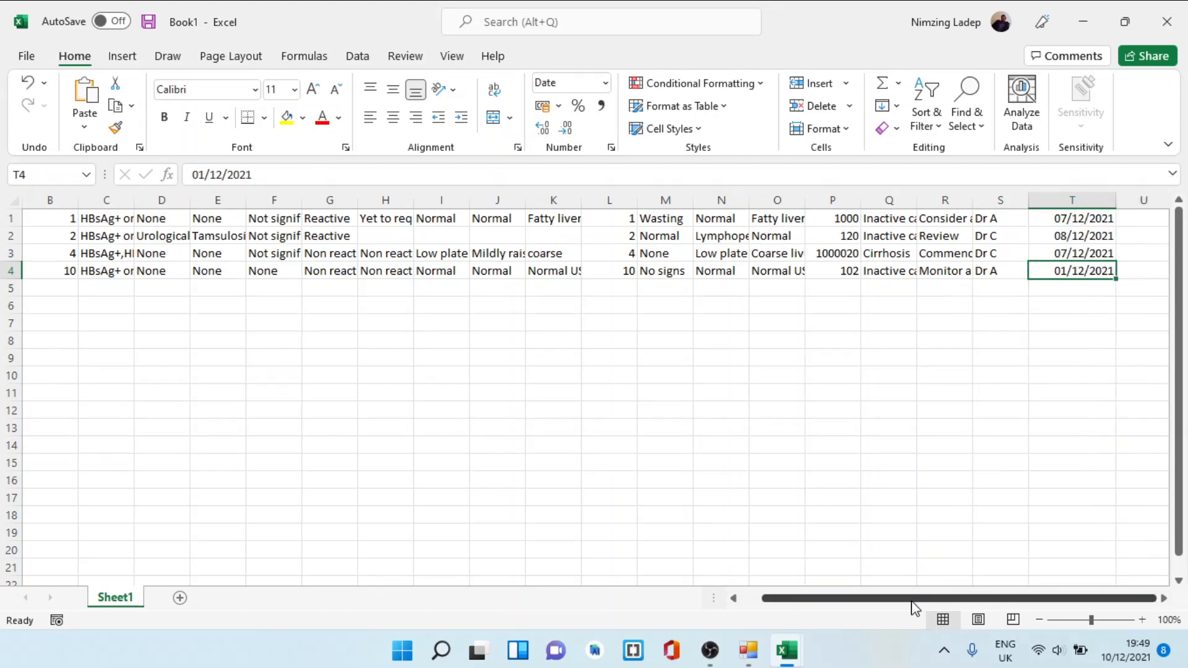
{"action": "left_click_drag", "start_coordinate": [921, 600], "coordinate": [804, 601]}
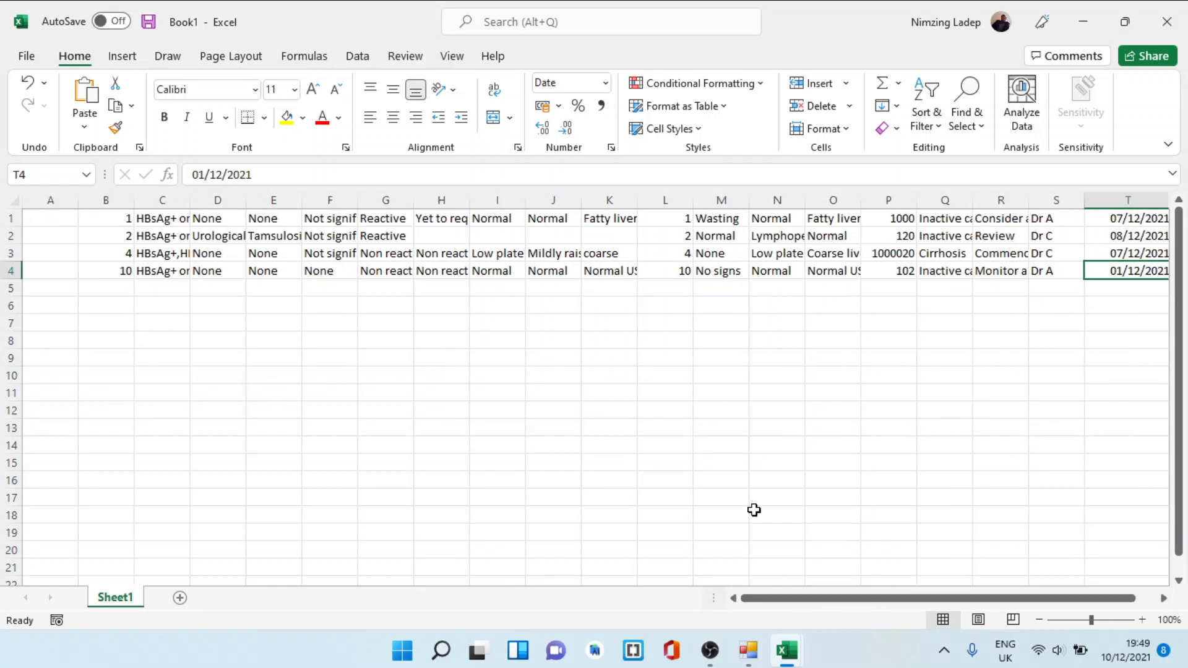
Close the exported workbook without saving it and close Excel's remaining start window
{"action": "left_click", "coordinate": [1167, 22]}
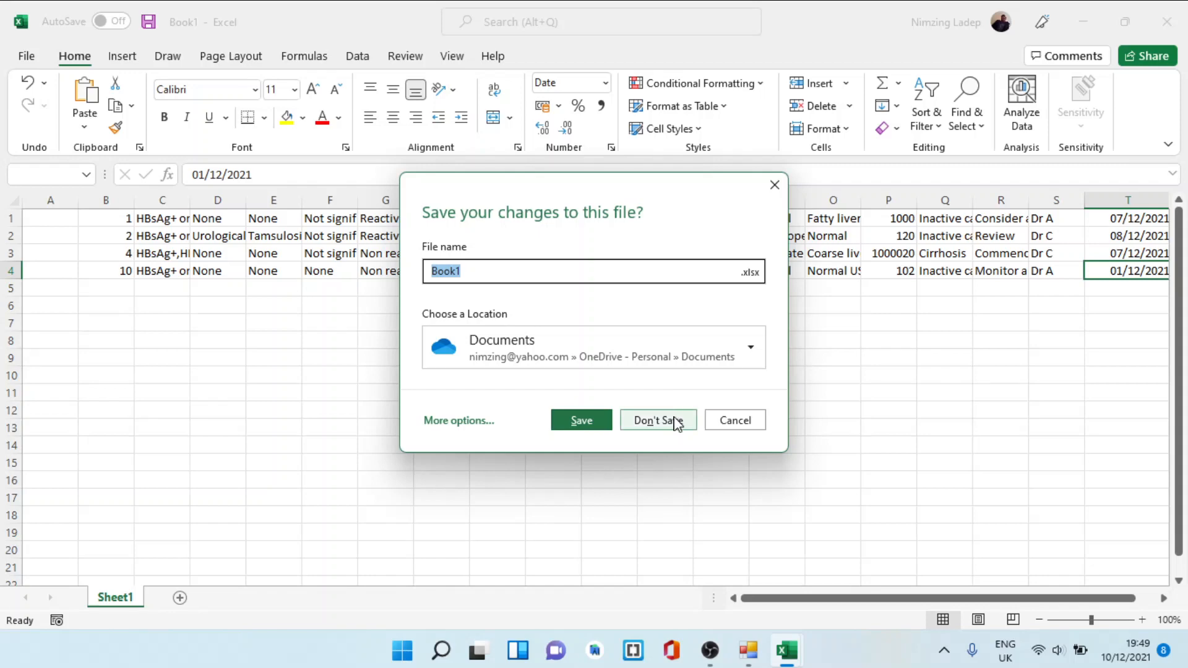
{"action": "left_click", "coordinate": [677, 413]}
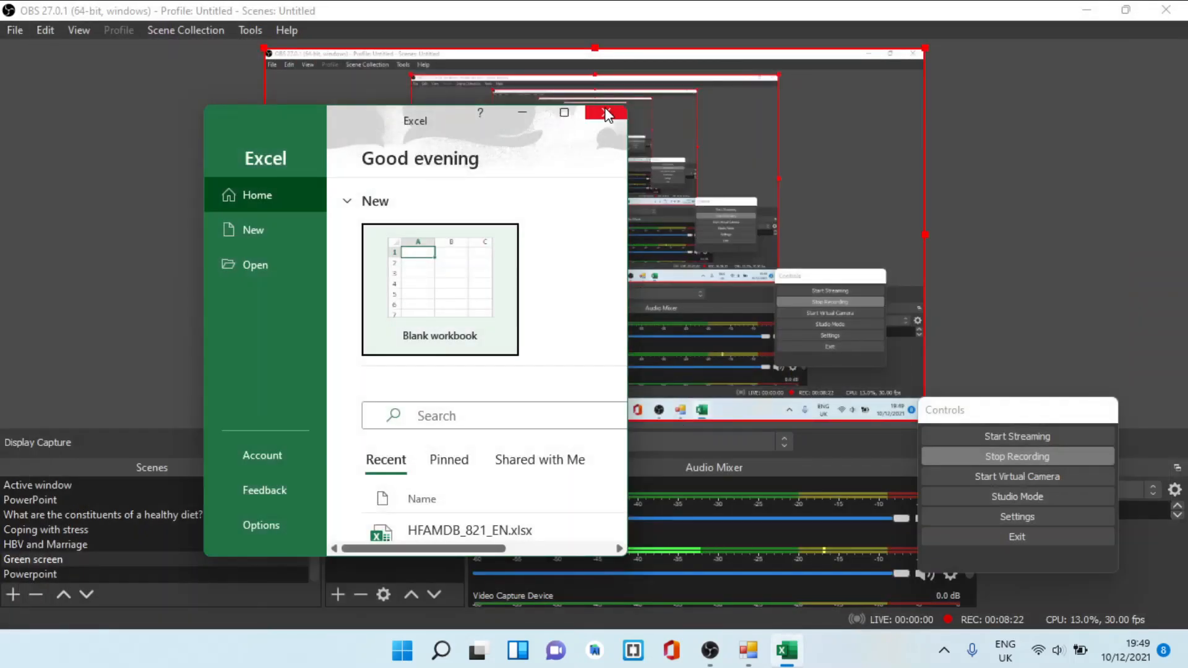
{"action": "left_click", "coordinate": [591, 117]}
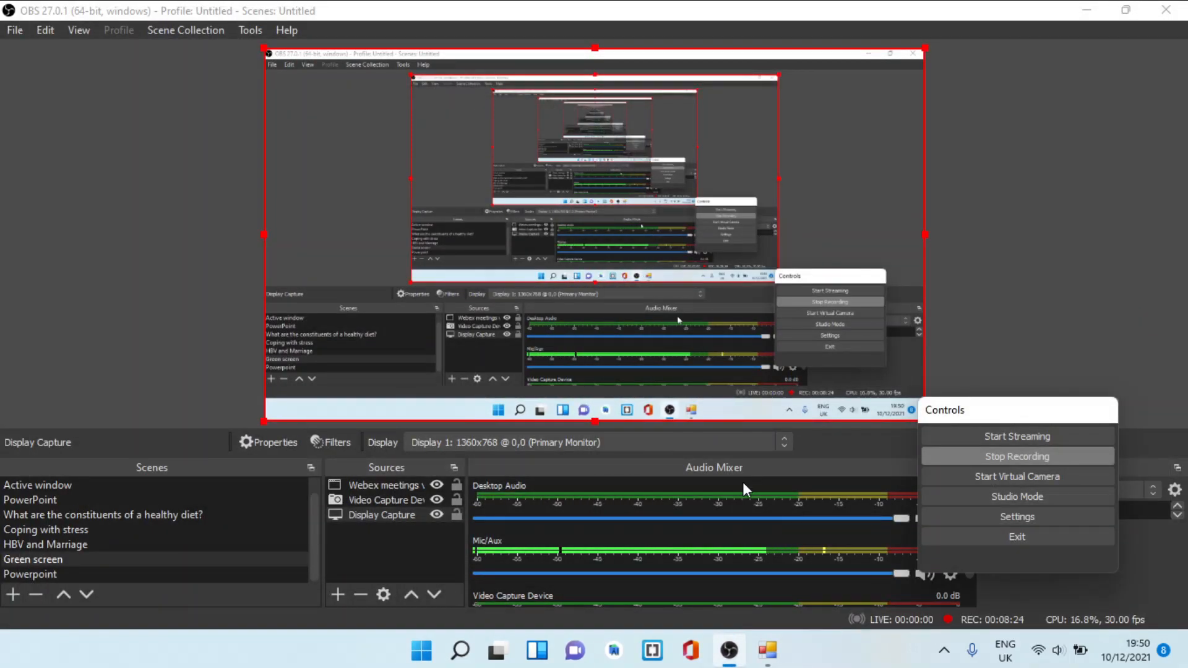
Switch back to Likita, open the blank patient registration form and exit the application
{"action": "left_click", "coordinate": [768, 651]}
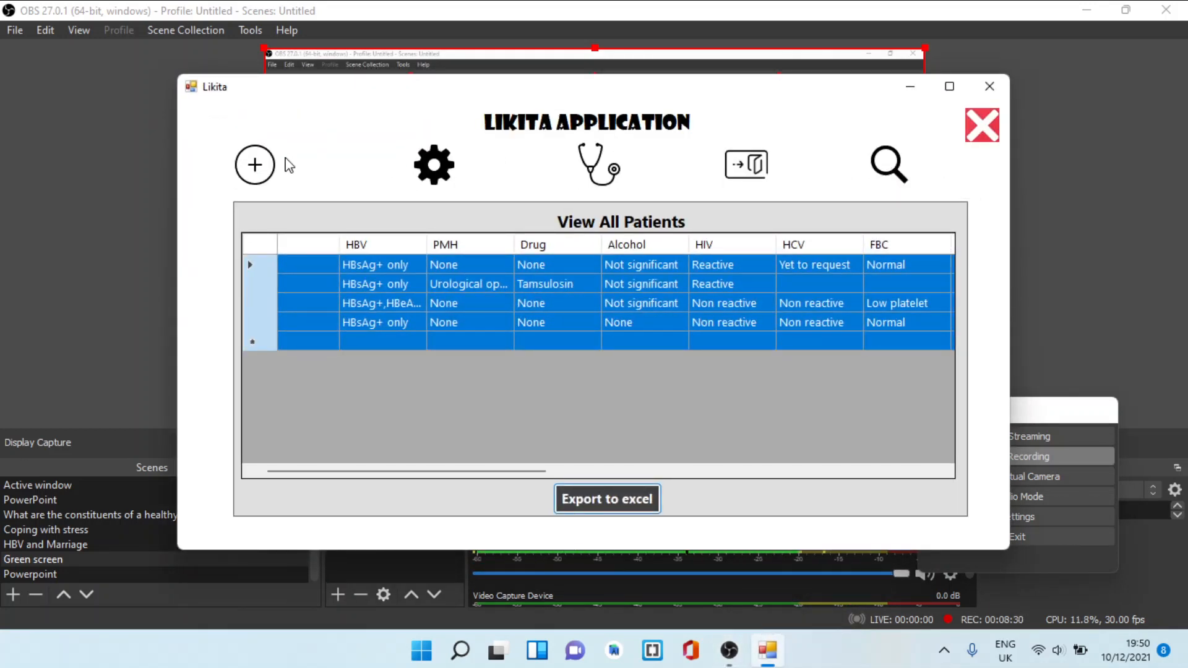
{"action": "left_click", "coordinate": [253, 165]}
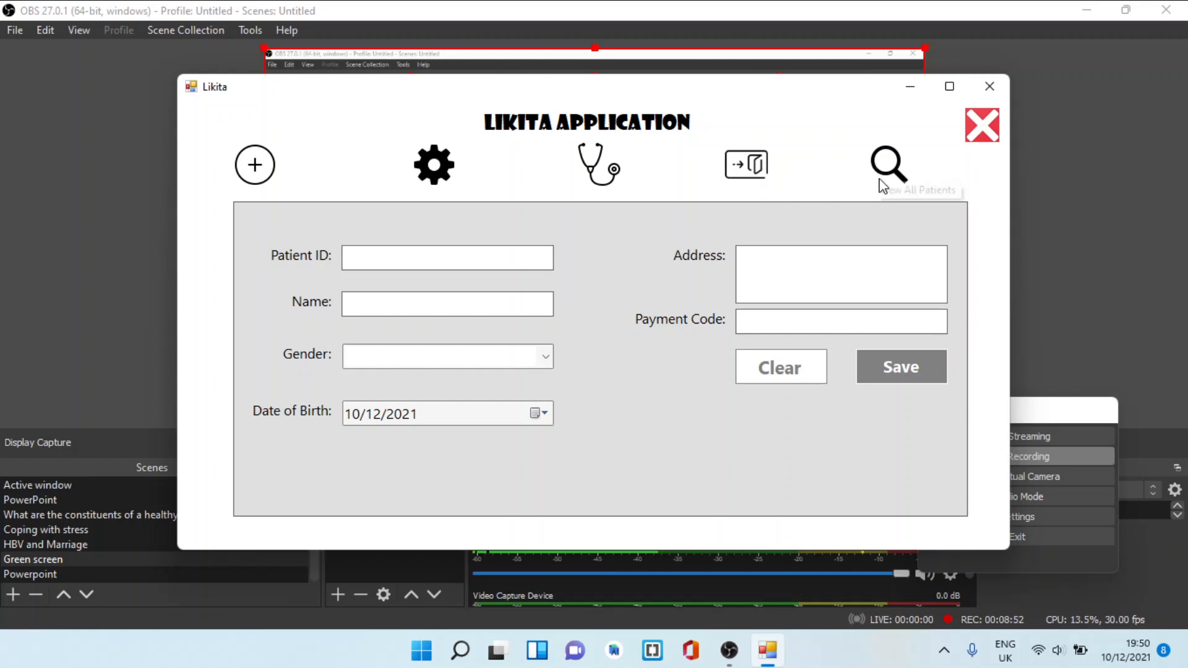
{"action": "left_click", "coordinate": [982, 141]}
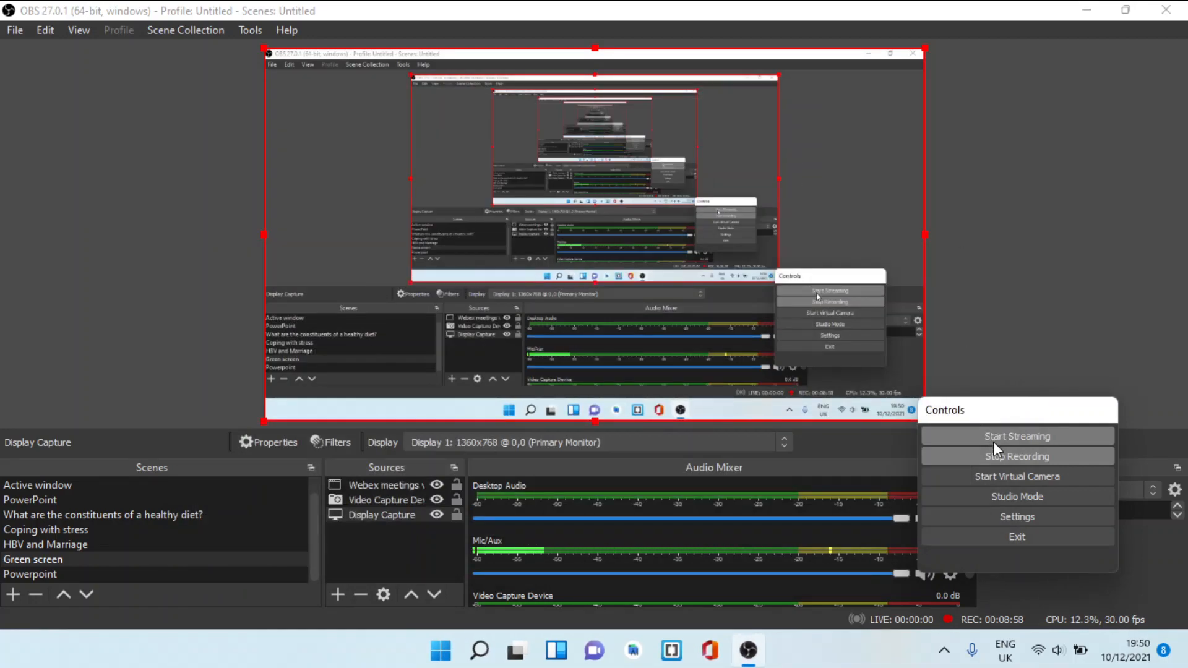